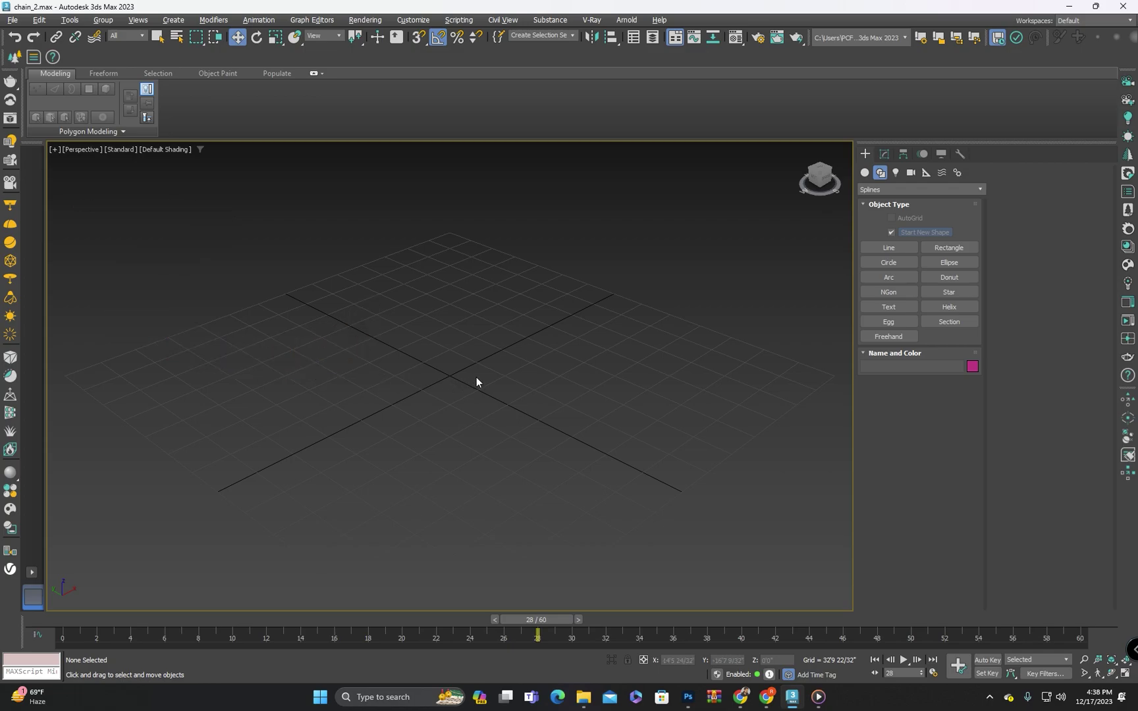
# Draw a rectangle spline about 68' long and 134' wide around the origin in the Top view
pyautogui.moveTo(477, 376); pyautogui.dragTo(483, 381, button='middle')
pyautogui.press('t')
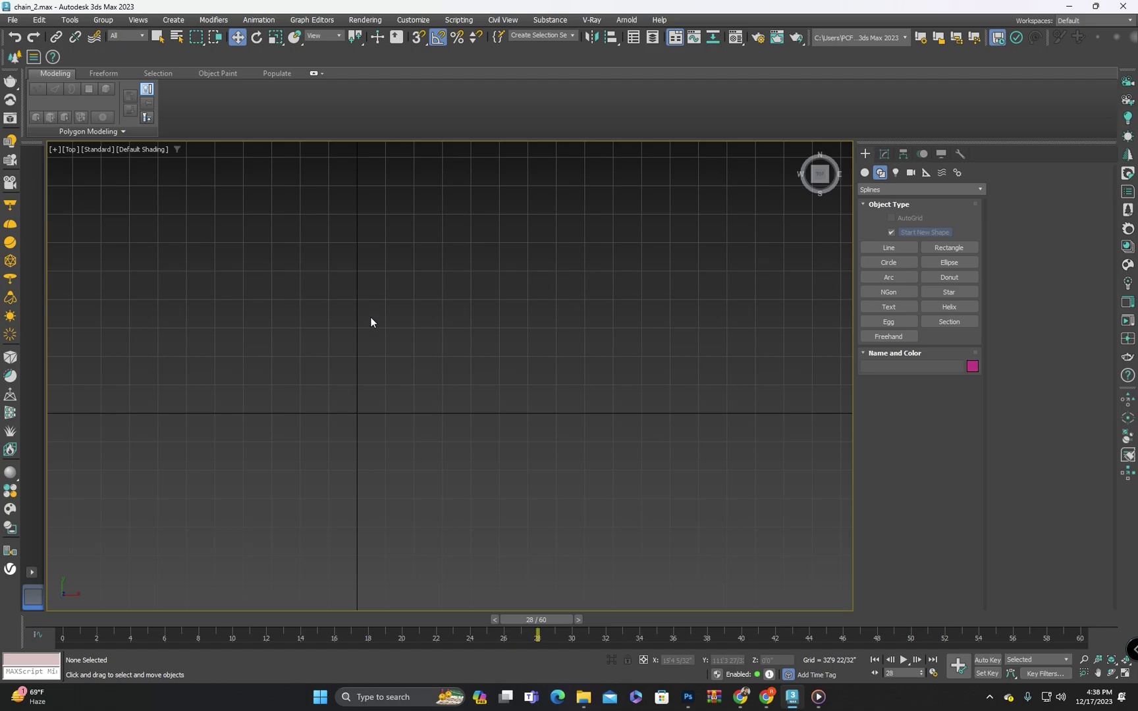
pyautogui.press('z')
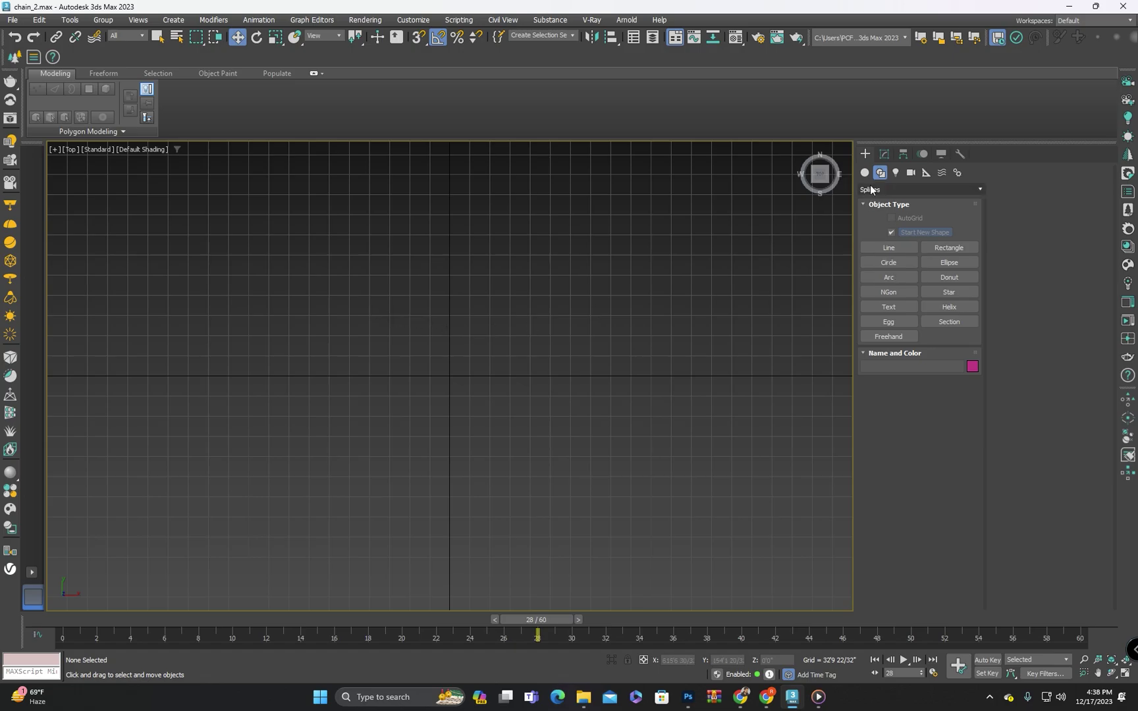
pyautogui.click(956, 249)
pyautogui.scroll(1, 475, 388)
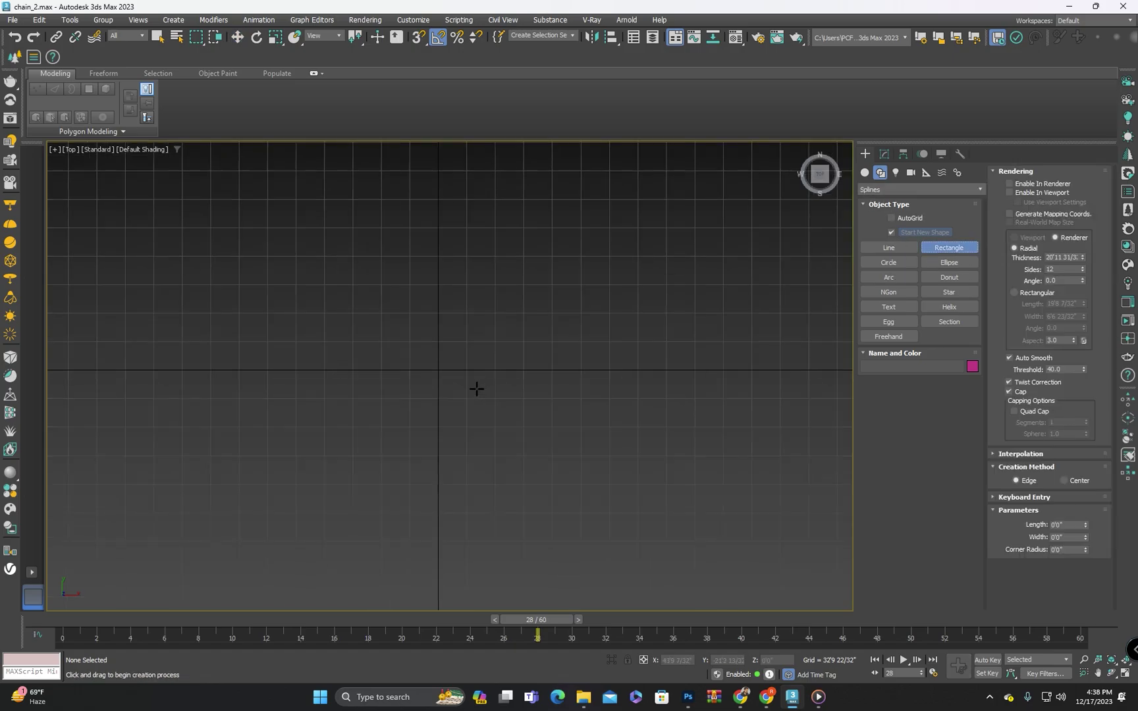
pyautogui.scroll(1, 411, 373)
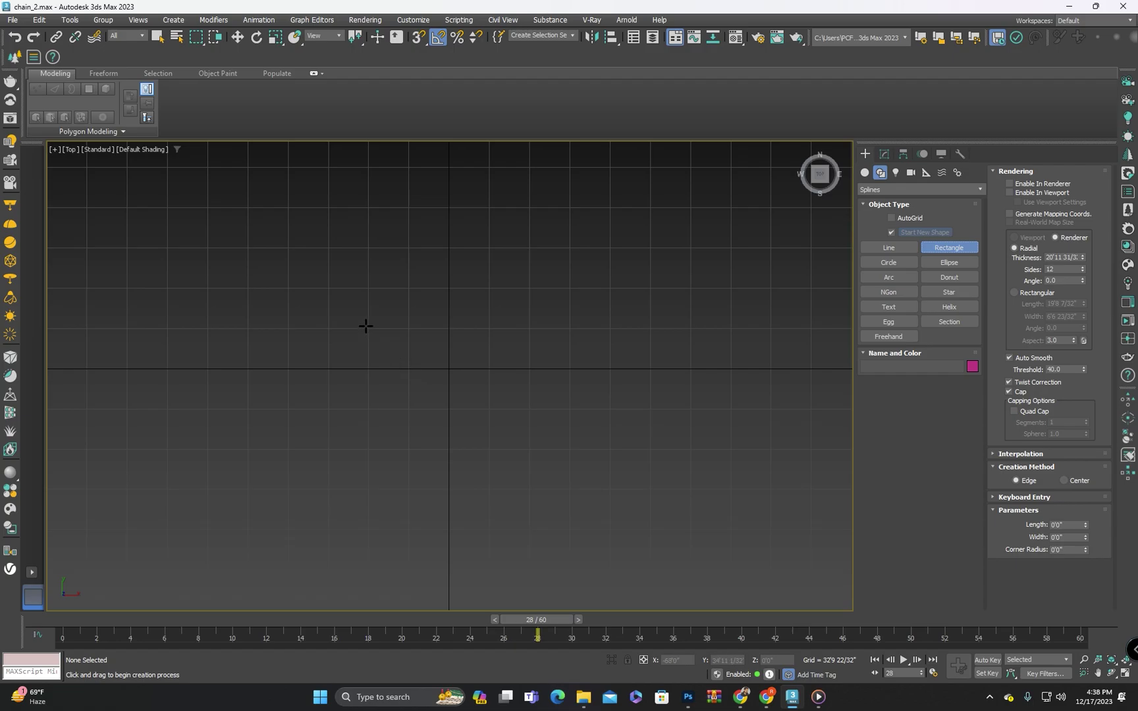
pyautogui.moveTo(365, 326); pyautogui.dragTo(530, 409)
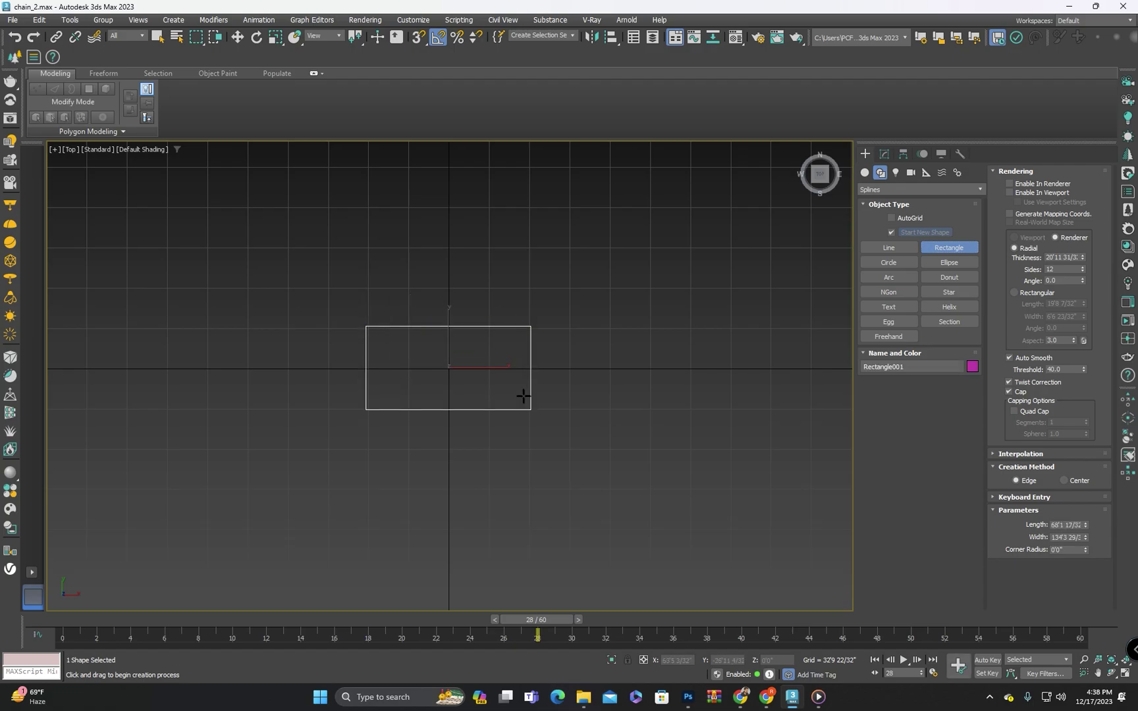
pyautogui.rightClick(481, 341)
# Convert the rectangle to an Editable Spline
pyautogui.rightClick(498, 309)
pyautogui.moveTo(551, 457)
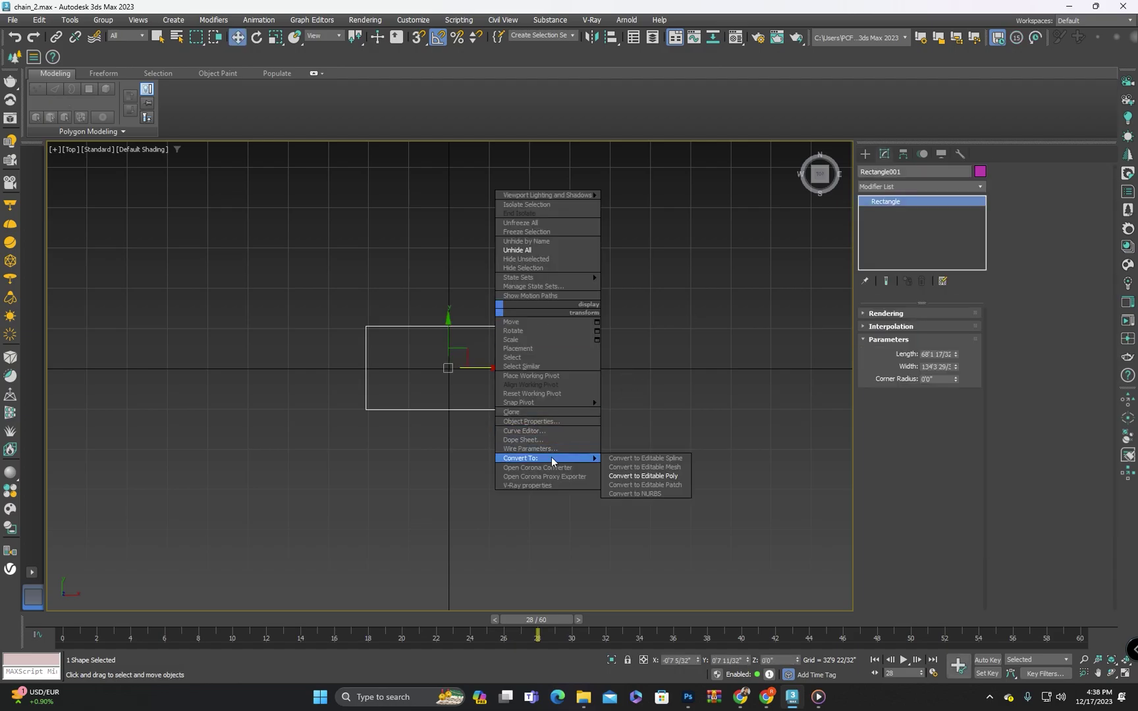
pyautogui.click(654, 459)
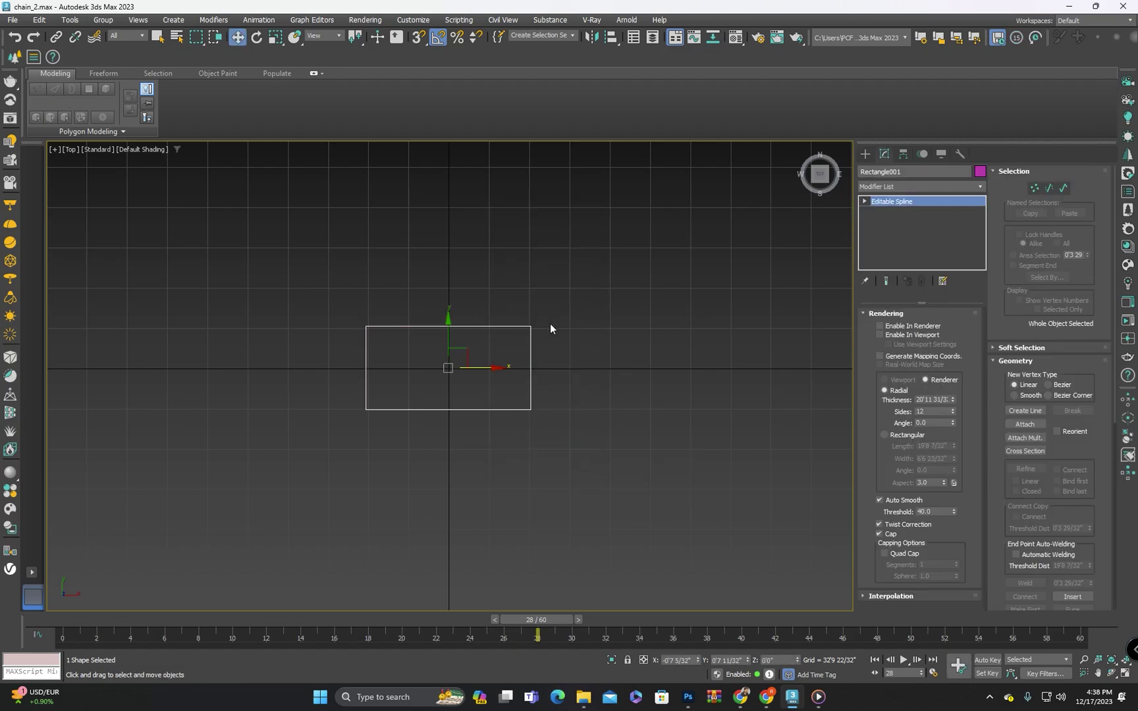
# Fillet all four corner vertices of the rectangle until its short ends become nearly semicircular
pyautogui.click(1034, 188)
pyautogui.moveTo(340, 506); pyautogui.dragTo(339, 506)
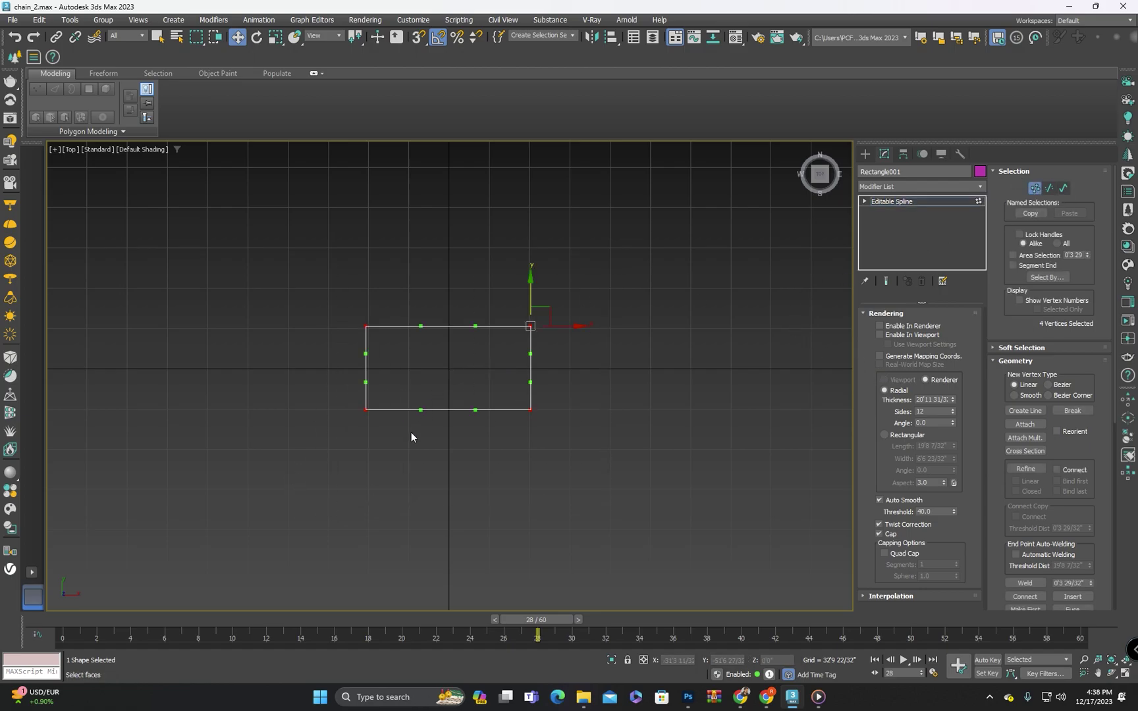
pyautogui.keyDown('alt'); pyautogui.moveTo(410, 432); pyautogui.dragTo(447, 420, button='middle'); pyautogui.keyUp('alt')
pyautogui.scroll(-2, 1020, 541)
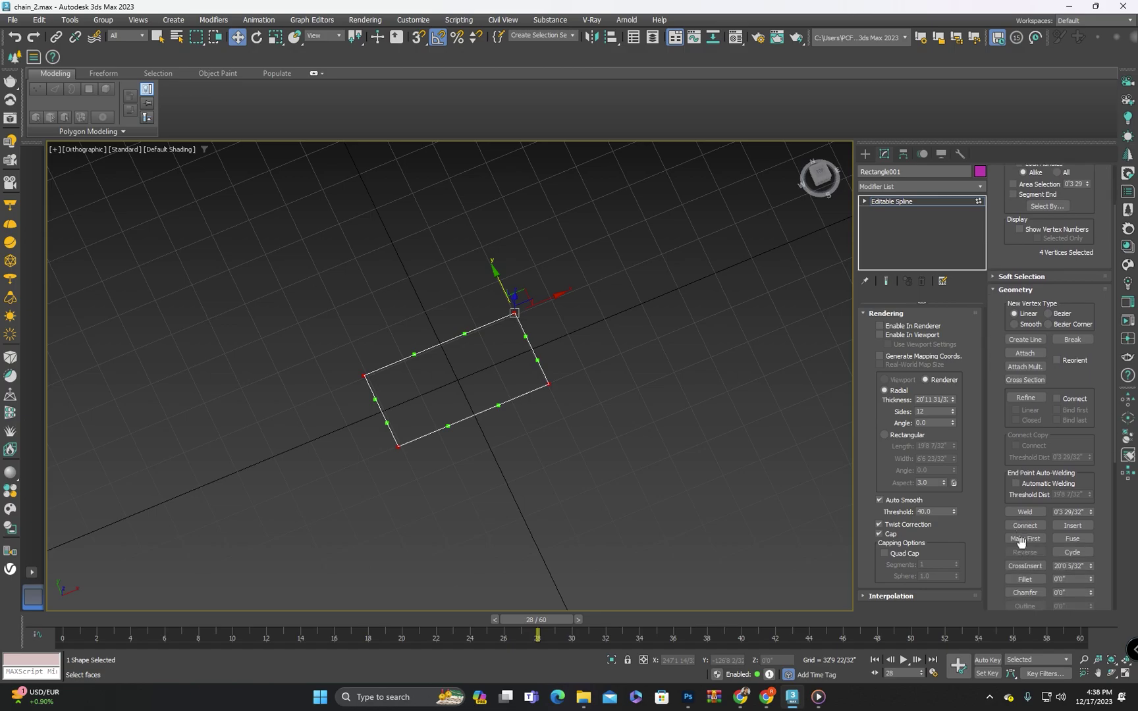
pyautogui.scroll(-2, 1034, 540)
pyautogui.click(1027, 525)
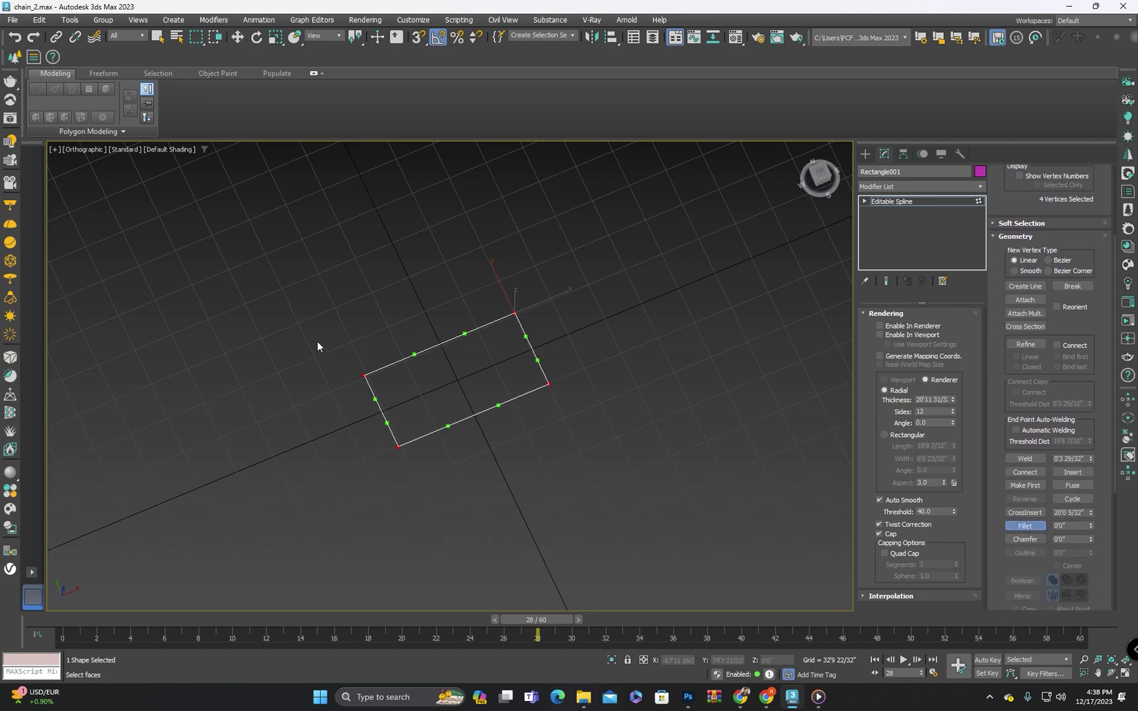
pyautogui.scroll(2, 469, 350)
pyautogui.moveTo(553, 273); pyautogui.dragTo(549, 192)
pyautogui.moveTo(497, 328); pyautogui.dragTo(508, 368, button='middle')
pyautogui.press('super')
pyautogui.press('super')
# Enable the spline's thickness in the renderer and viewport, and display edged faces
pyautogui.click(881, 326)
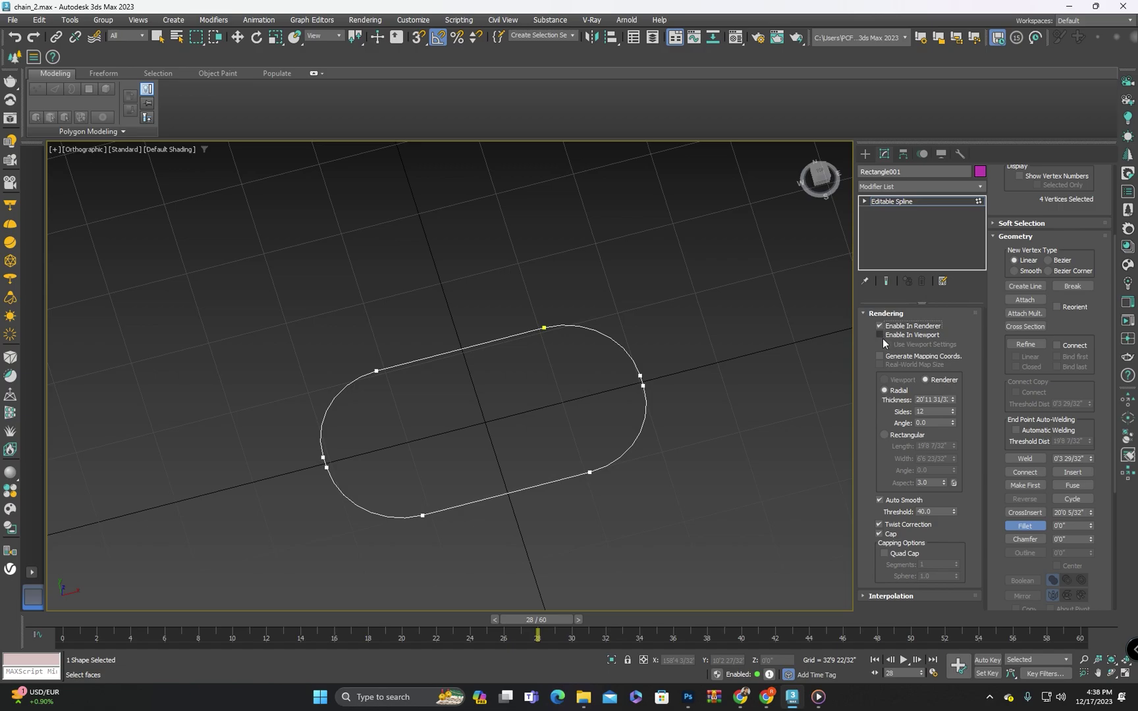
pyautogui.click(883, 337)
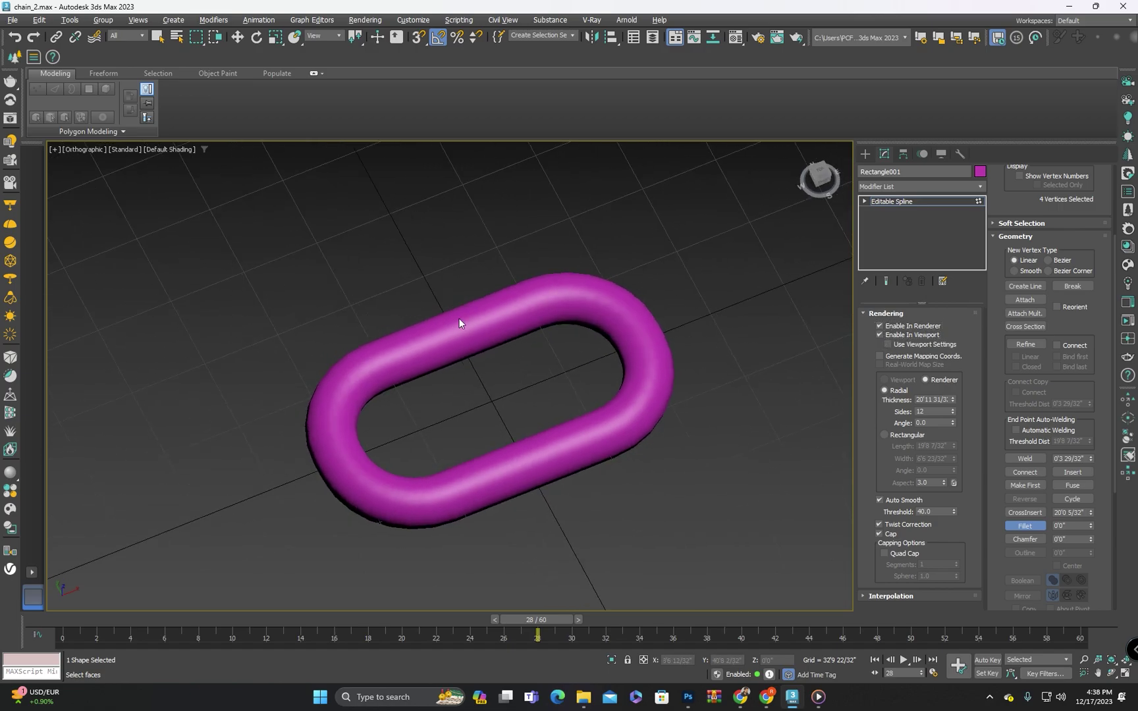
pyautogui.keyDown('alt'); pyautogui.moveTo(458, 318); pyautogui.dragTo(462, 302, button='middle'); pyautogui.keyUp('alt')
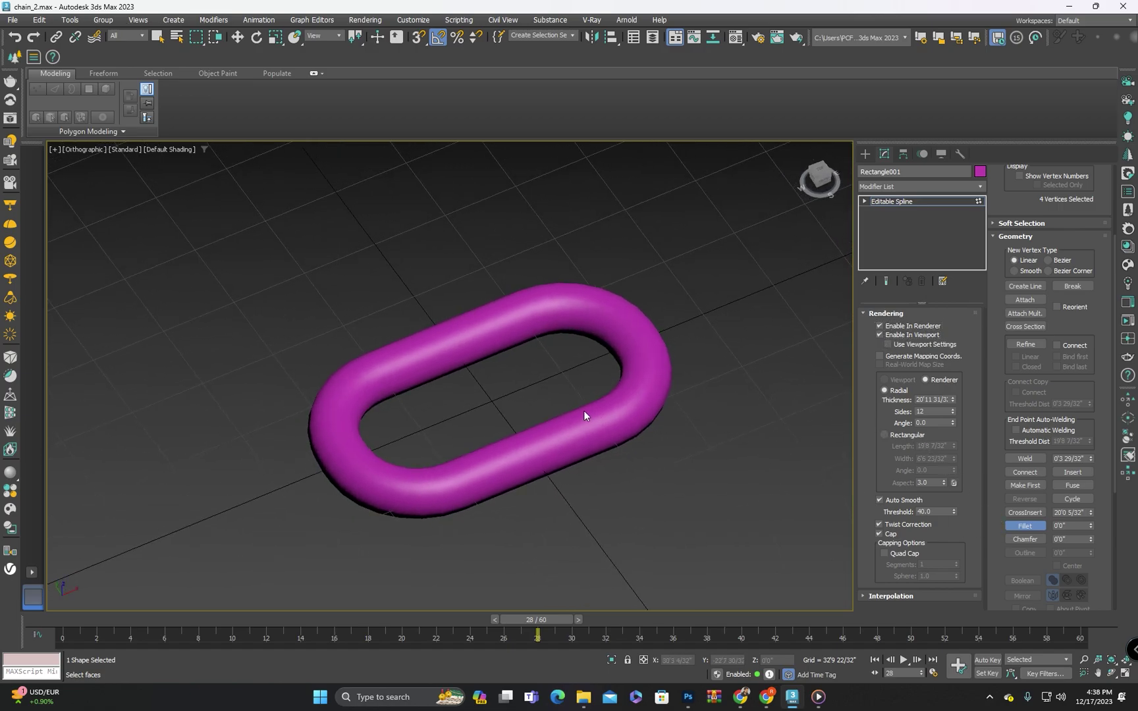
pyautogui.press('F4')
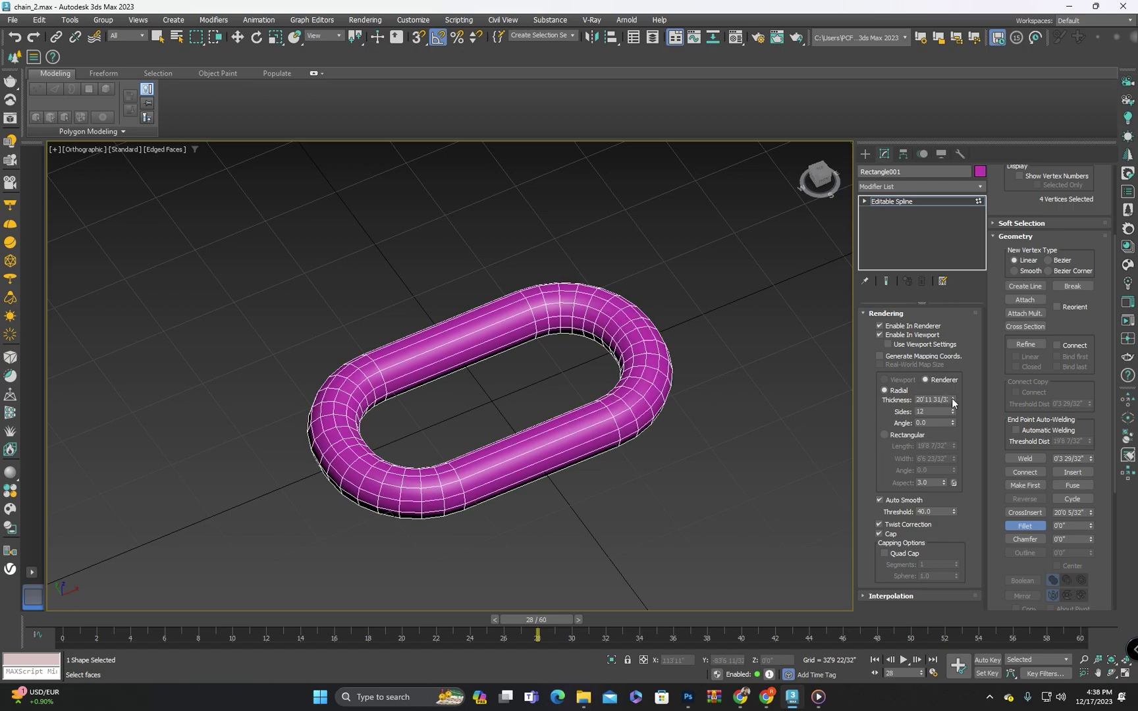
# Increase the link's radial rendering thickness to 22'11 31/32"
pyautogui.moveTo(952, 403); pyautogui.dragTo(952, 403)
pyautogui.keyDown('alt'); pyautogui.moveTo(554, 457); pyautogui.dragTo(552, 439, button='middle'); pyautogui.keyUp('alt')
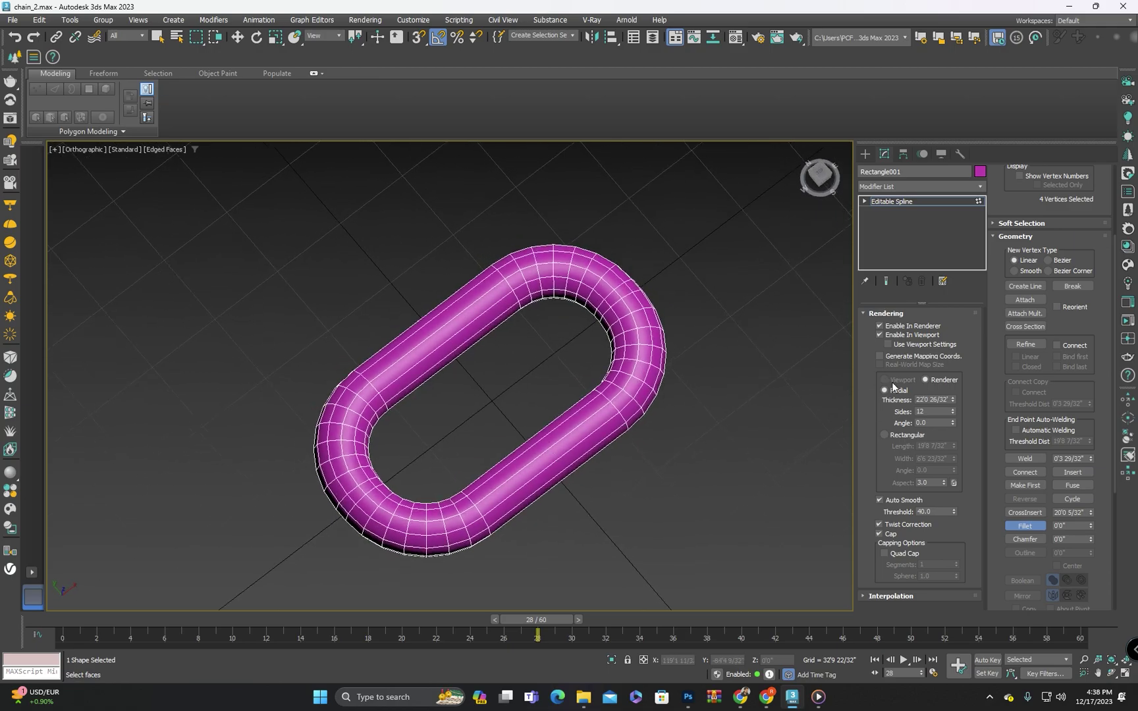
pyautogui.doubleClick(947, 400)
pyautogui.press('BackSpace')
pyautogui.write('2')
pyautogui.press('Return')
pyautogui.keyDown('alt'); pyautogui.moveTo(631, 380); pyautogui.dragTo(595, 375, button='middle'); pyautogui.keyUp('alt')
pyautogui.doubleClick(947, 401)
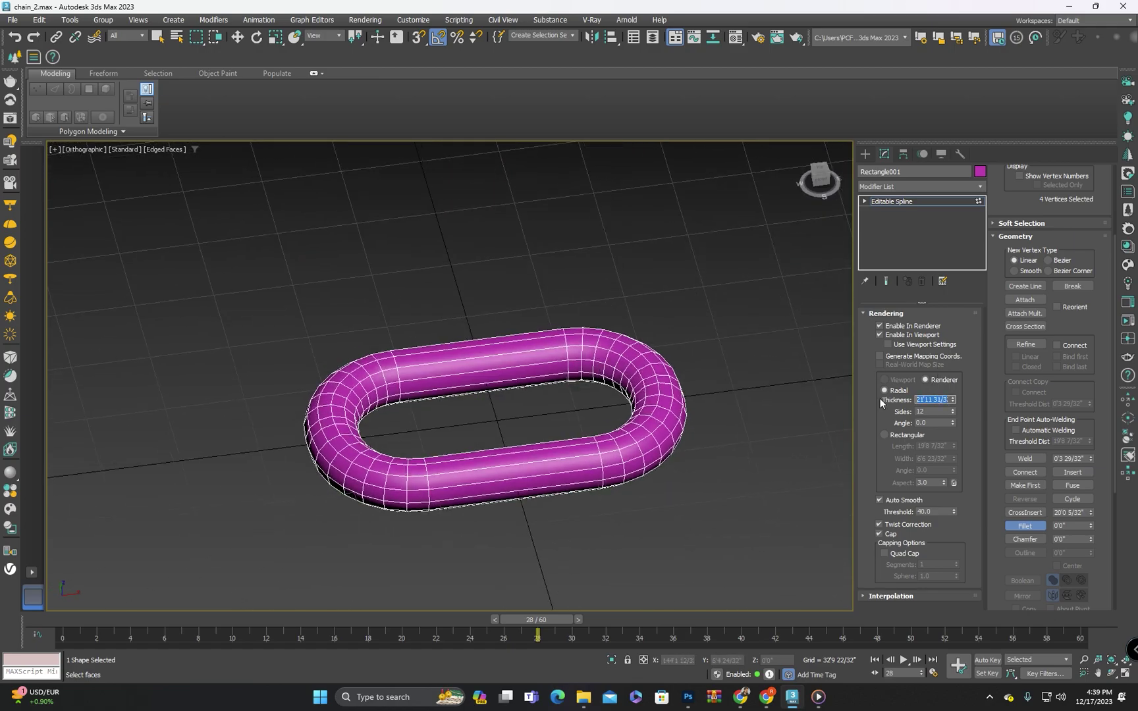
pyautogui.write('2"')
pyautogui.press('Return')
pyautogui.keyDown('alt'); pyautogui.moveTo(367, 347); pyautogui.dragTo(472, 290, button='middle'); pyautogui.keyUp('alt')
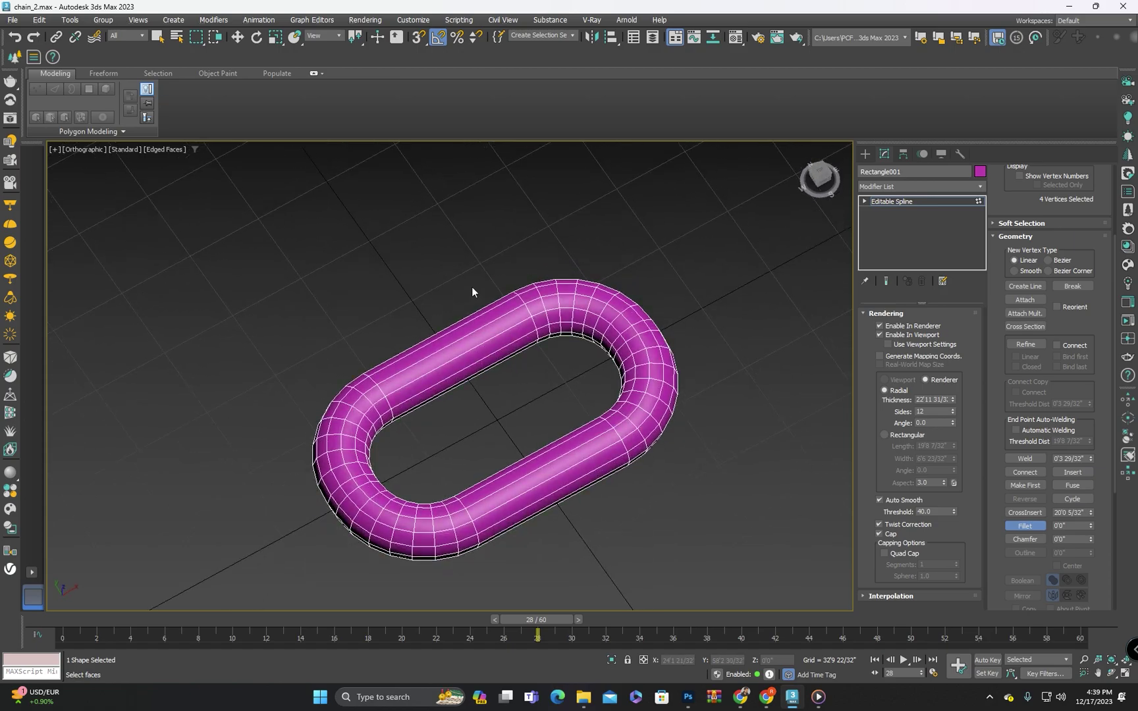
# Convert the thickened link spline to an Editable Poly
pyautogui.rightClick(538, 319)
pyautogui.moveTo(612, 468)
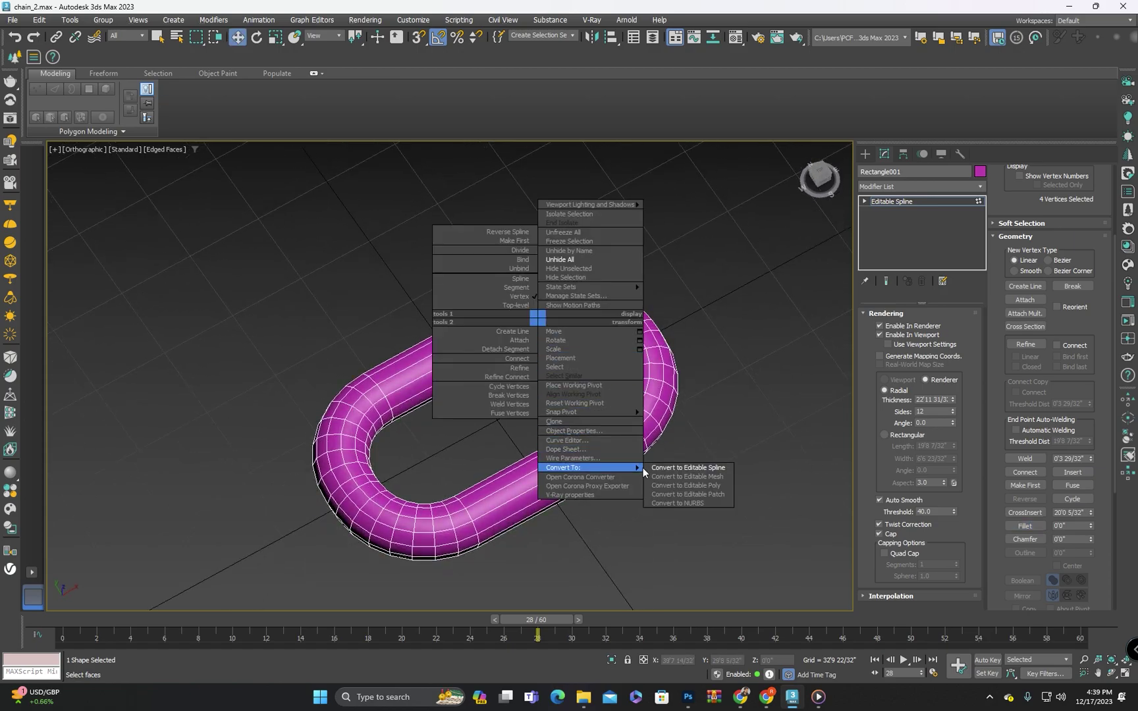
pyautogui.click(692, 485)
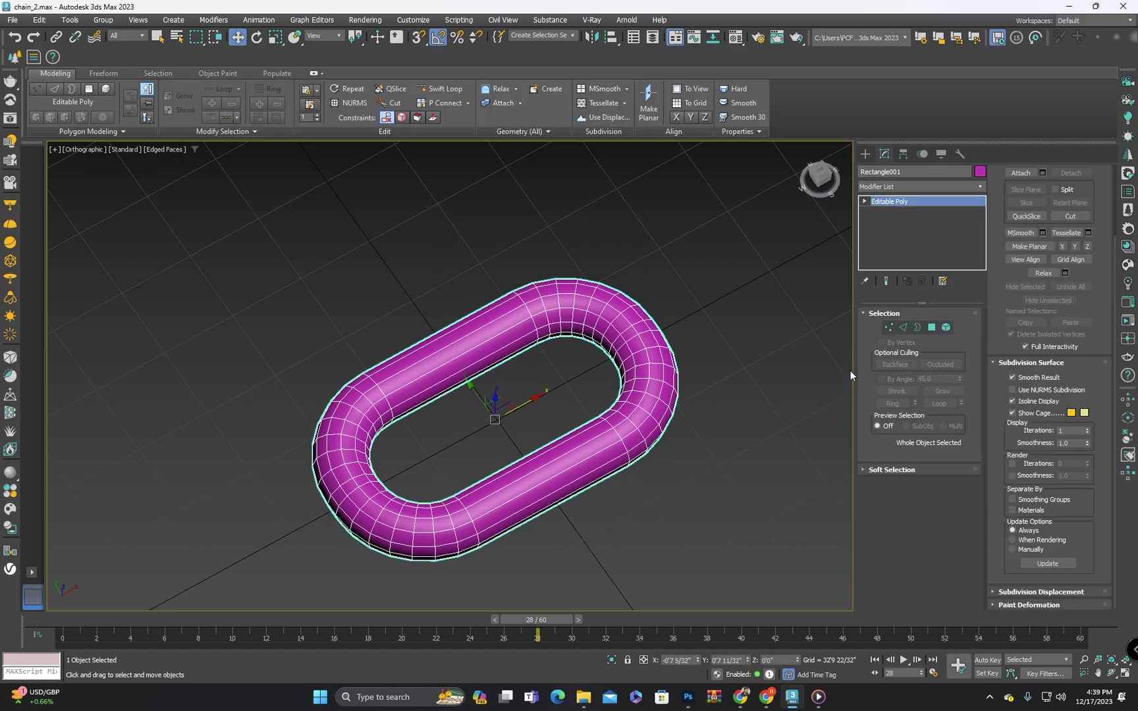
# Connect the lengthwise edges of both straight sections of the link with 4 segments
pyautogui.click(902, 327)
pyautogui.keyDown('alt'); pyautogui.moveTo(516, 449); pyautogui.dragTo(485, 409, button='middle'); pyautogui.keyUp('alt')
pyautogui.moveTo(486, 531); pyautogui.dragTo(511, 526)
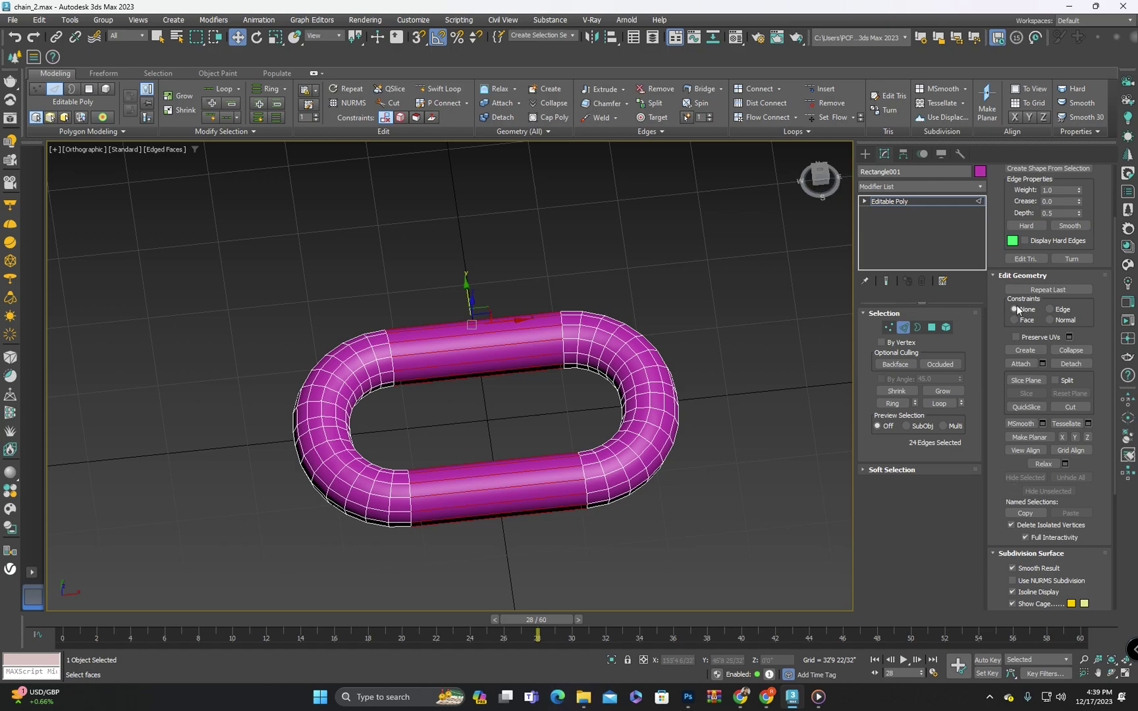
pyautogui.scroll(2, 1073, 375)
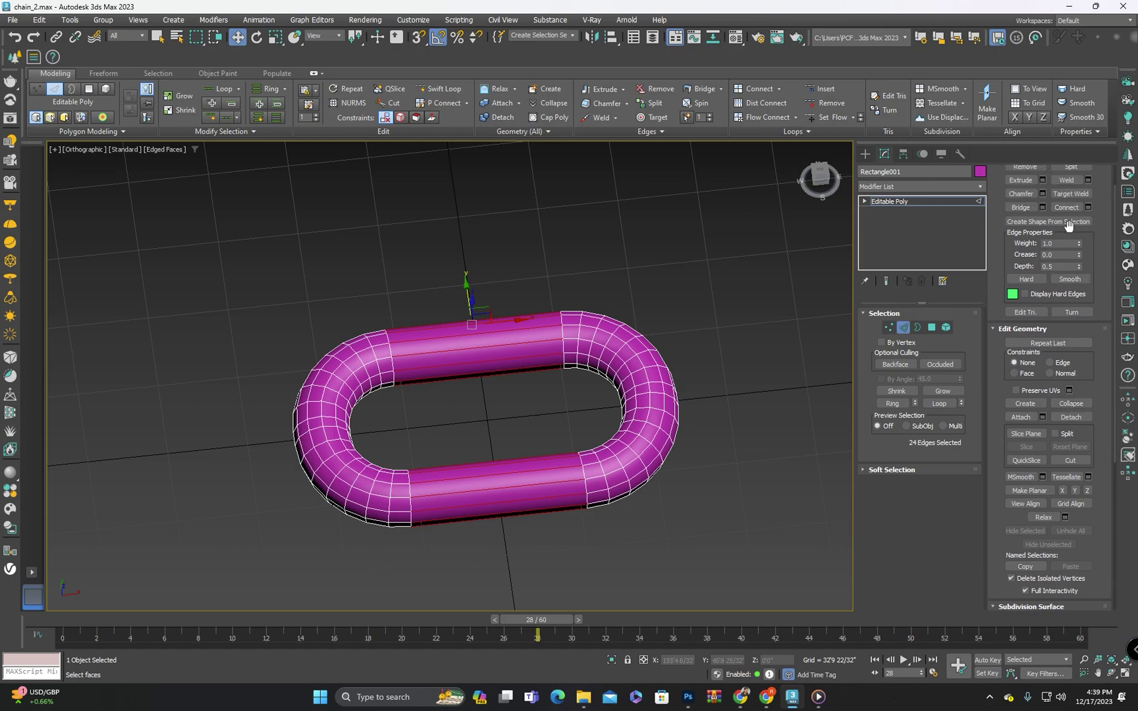
pyautogui.click(1088, 207)
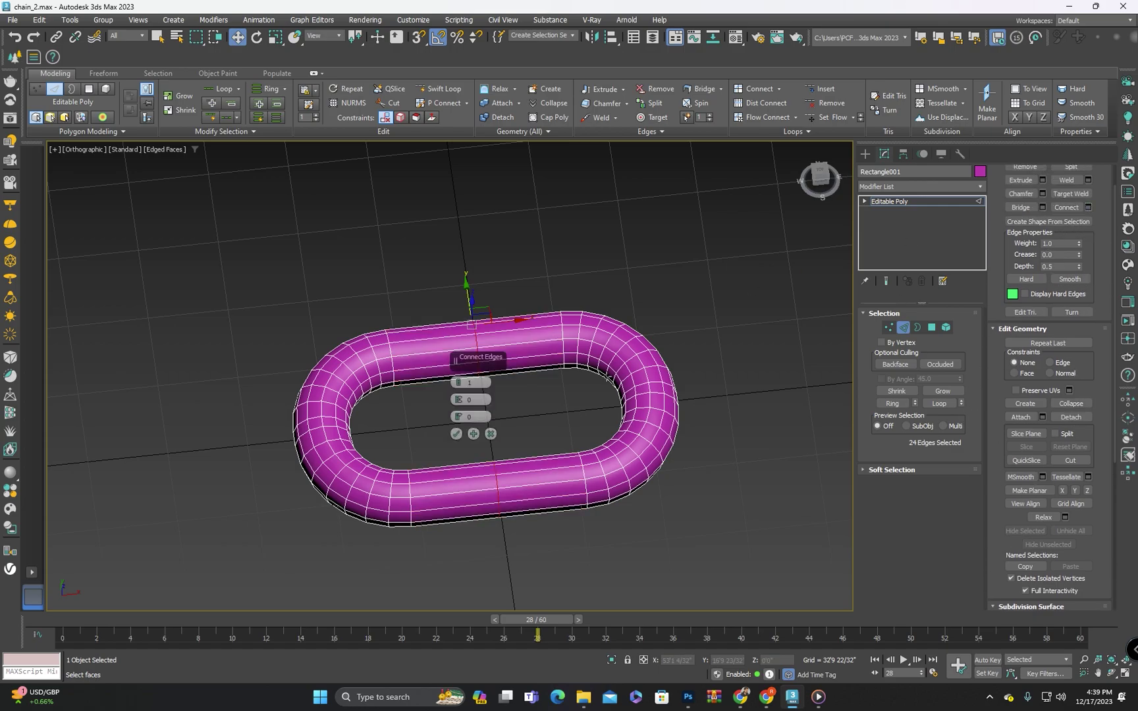
pyautogui.click(459, 379)
pyautogui.click(458, 380)
pyautogui.click(459, 380)
pyautogui.click(456, 434)
# Delete the ring of polygons at the middle of the link's right rounded end, selecting it in the Top view
pyautogui.press('t')
pyautogui.press('t')
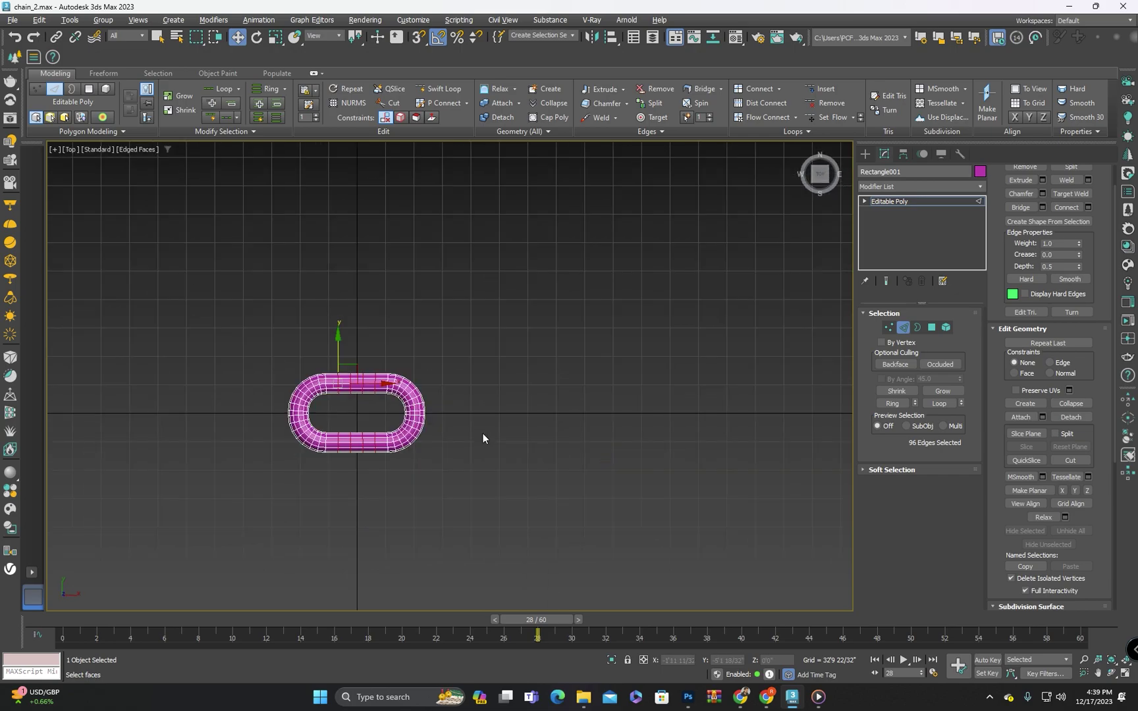
pyautogui.press('z')
pyautogui.moveTo(780, 407); pyautogui.dragTo(693, 407, button='middle')
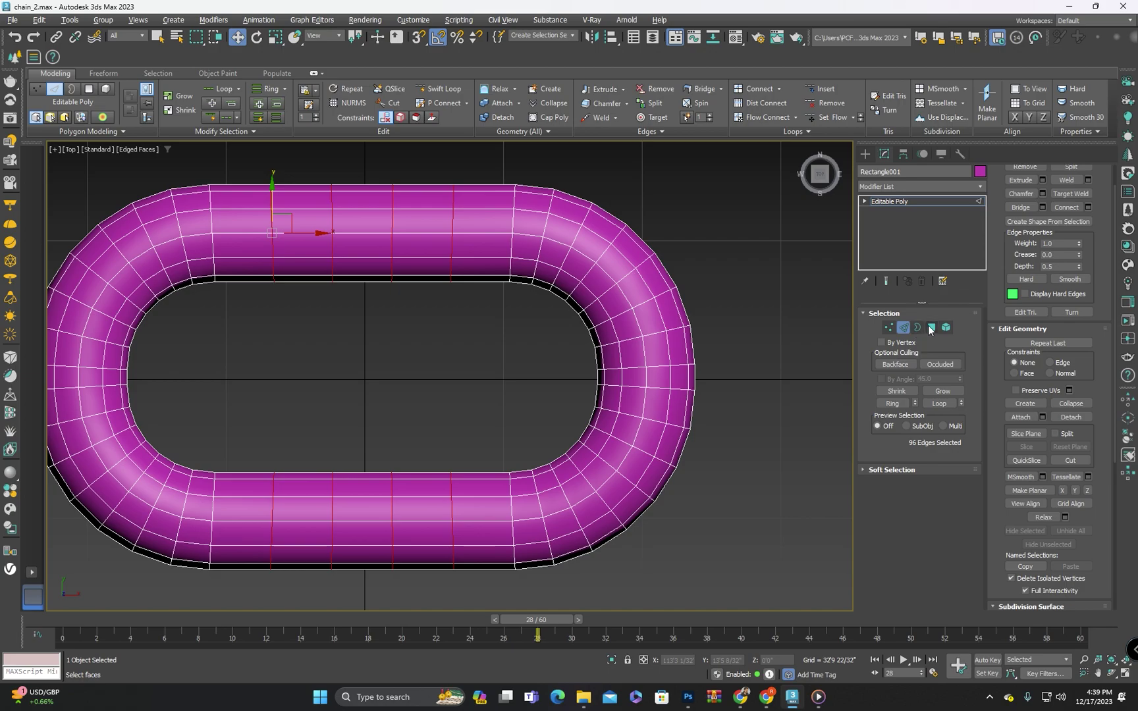
pyautogui.click(931, 327)
pyautogui.moveTo(720, 373); pyautogui.dragTo(507, 355)
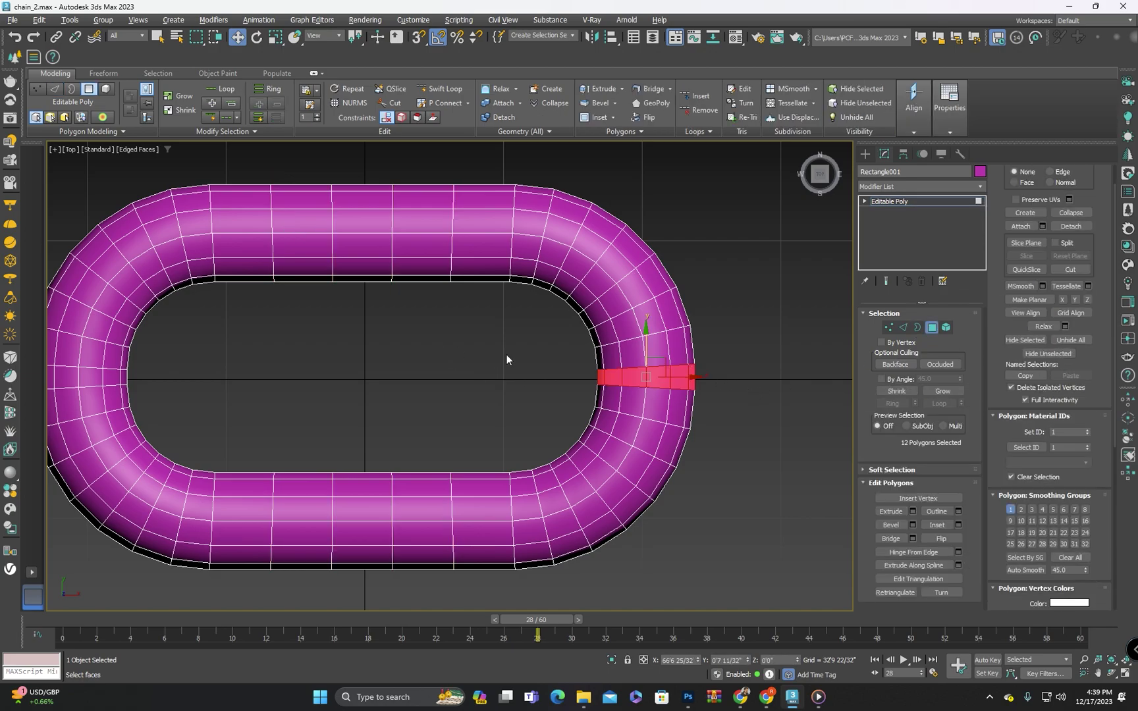
pyautogui.keyDown('alt'); pyautogui.moveTo(507, 354); pyautogui.dragTo(702, 437, button='middle'); pyautogui.keyUp('alt')
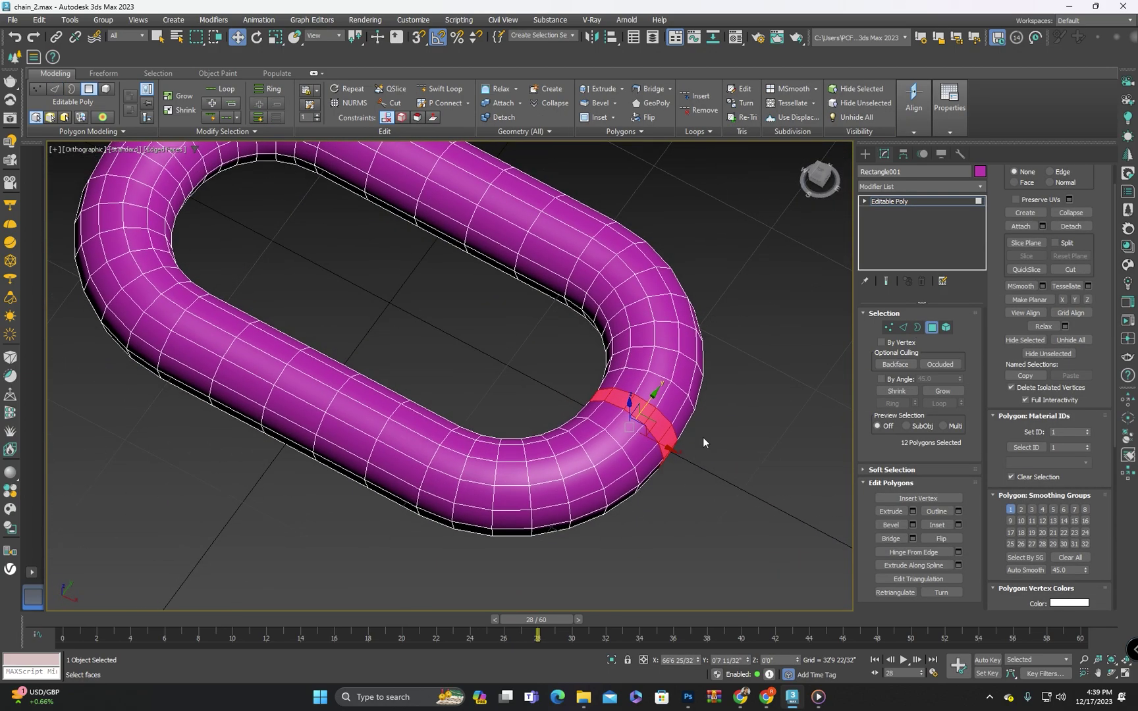
pyautogui.press('Delete')
# Cap both open borders at the gap in the link's rounded end
pyautogui.press('3')
pyautogui.click(676, 410)
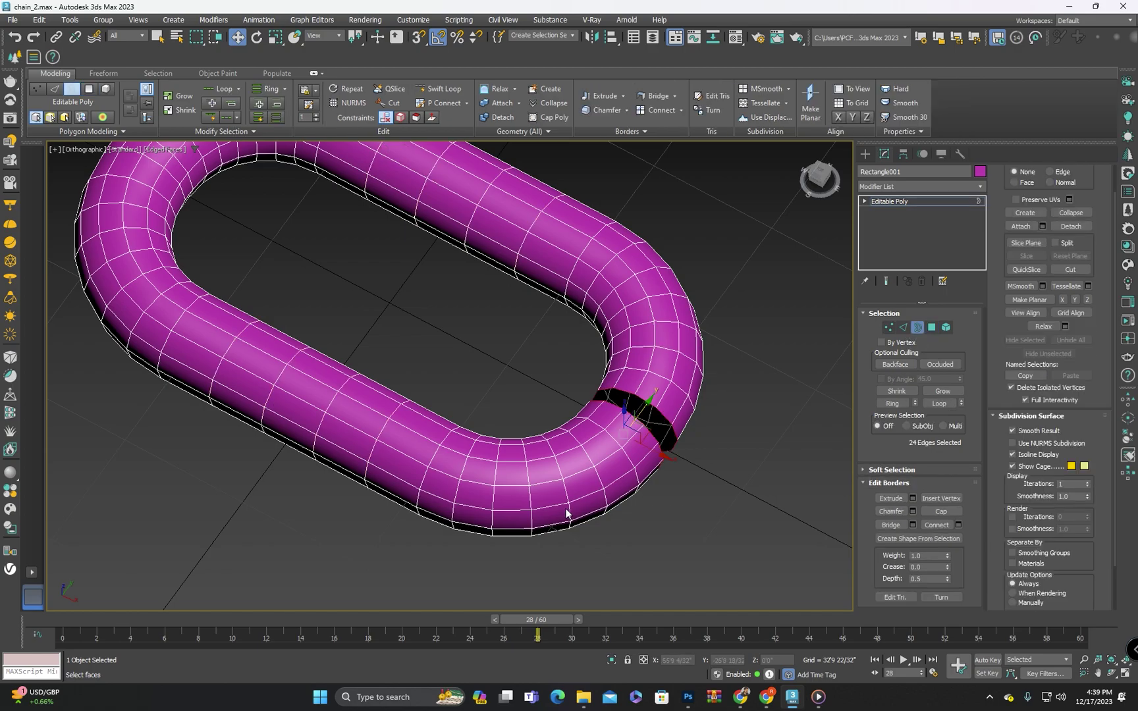
pyautogui.keyDown('alt'); pyautogui.moveTo(563, 516); pyautogui.dragTo(587, 481, button='middle'); pyautogui.keyUp('alt')
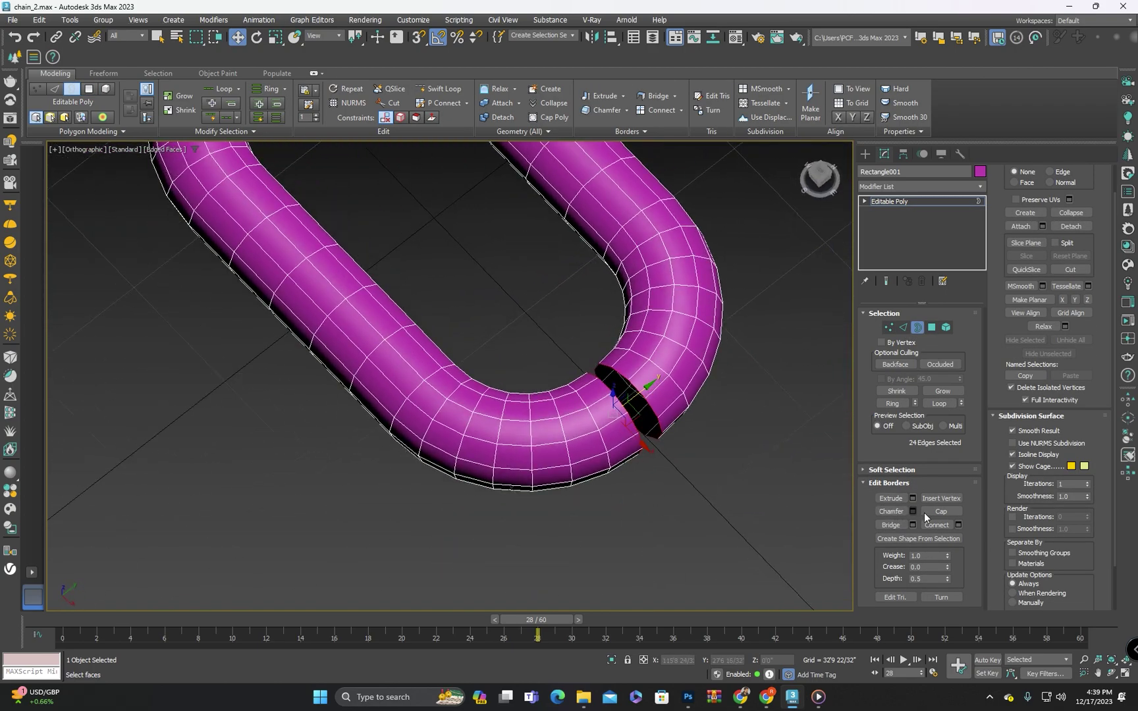
pyautogui.click(924, 513)
# Chamfer the two capped border loops at the gap by 1'8" with 2 segments
pyautogui.moveTo(713, 429); pyautogui.dragTo(688, 450, button='middle')
pyautogui.scroll(4, 590, 427)
pyautogui.keyDown('alt'); pyautogui.moveTo(590, 427); pyautogui.dragTo(561, 386, button='middle'); pyautogui.keyUp('alt')
pyautogui.scroll(2, 1030, 245)
pyautogui.scroll(-1, 1019, 331)
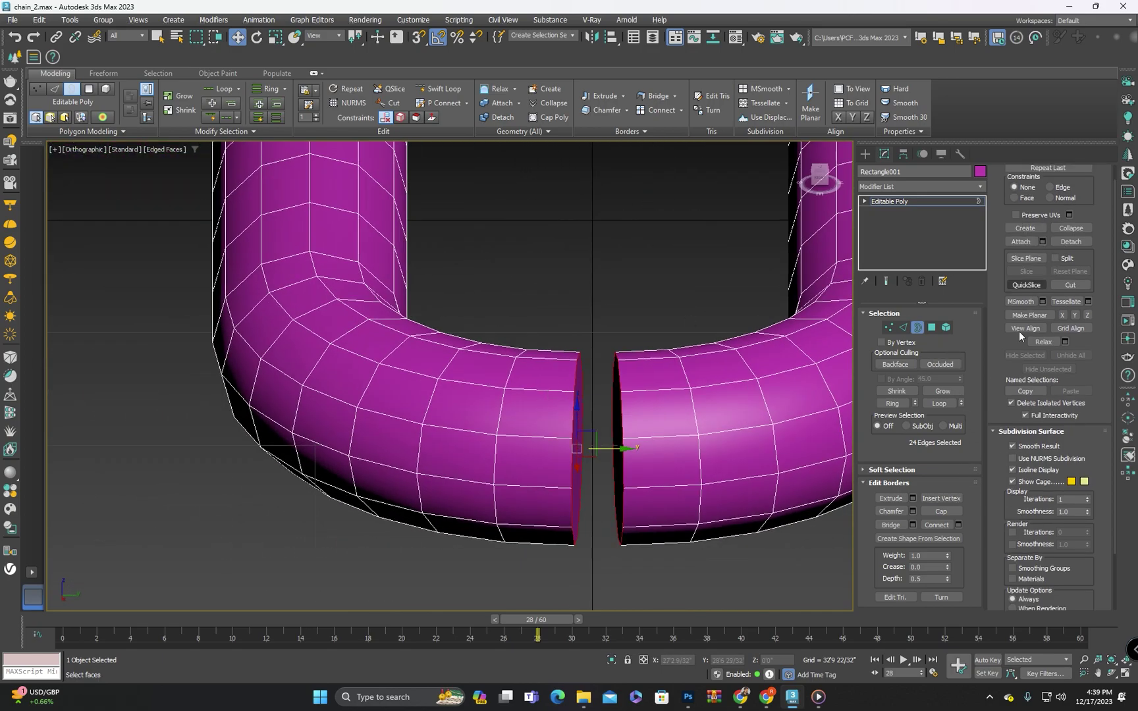
pyautogui.click(913, 512)
pyautogui.keyDown('alt'); pyautogui.moveTo(677, 339); pyautogui.dragTo(606, 367, button='middle'); pyautogui.keyUp('alt')
pyautogui.scroll(4, 569, 375)
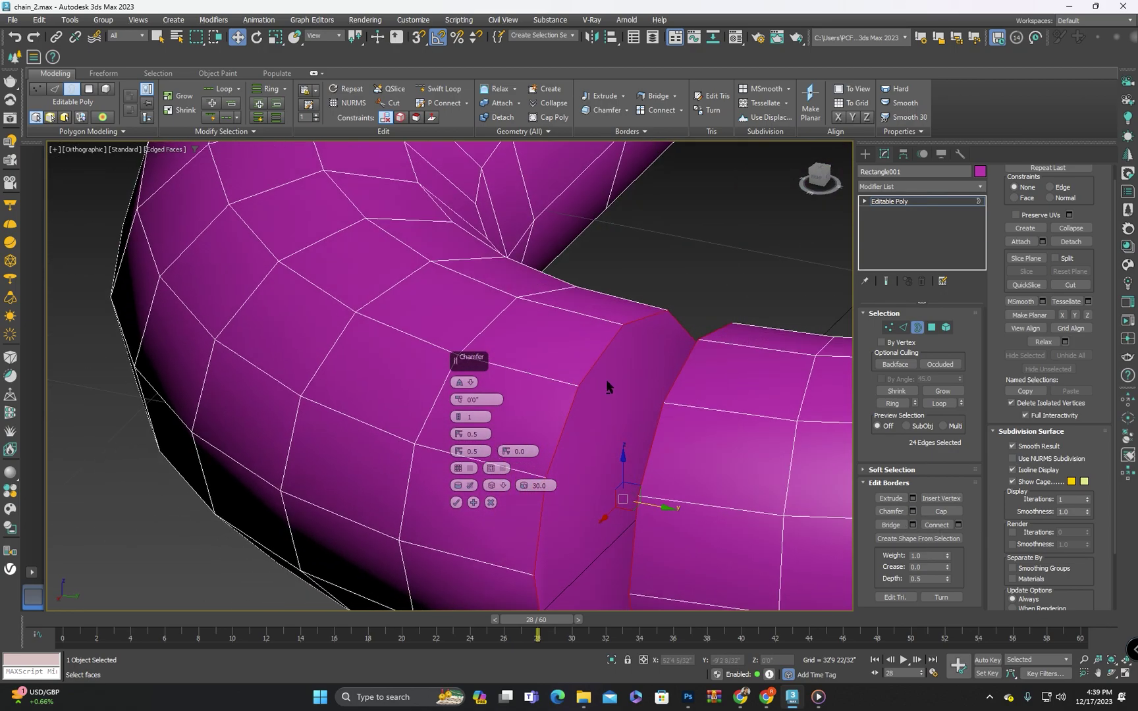
pyautogui.moveTo(459, 401)
pyautogui.mouseDown()
pyautogui.moveTo(461, 373)
pyautogui.moveTo(460, 413)
pyautogui.moveTo(460, 393)
pyautogui.mouseUp()
pyautogui.scroll(-4, 304, 494)
pyautogui.moveTo(294, 461)
pyautogui.keyDown('alt'); pyautogui.mouseDown(button='middle')
pyautogui.moveTo(406, 463)
pyautogui.moveTo(420, 477)
pyautogui.moveTo(315, 472)
pyautogui.moveTo(315, 462)
pyautogui.mouseUp(button='middle'); pyautogui.keyUp('alt')
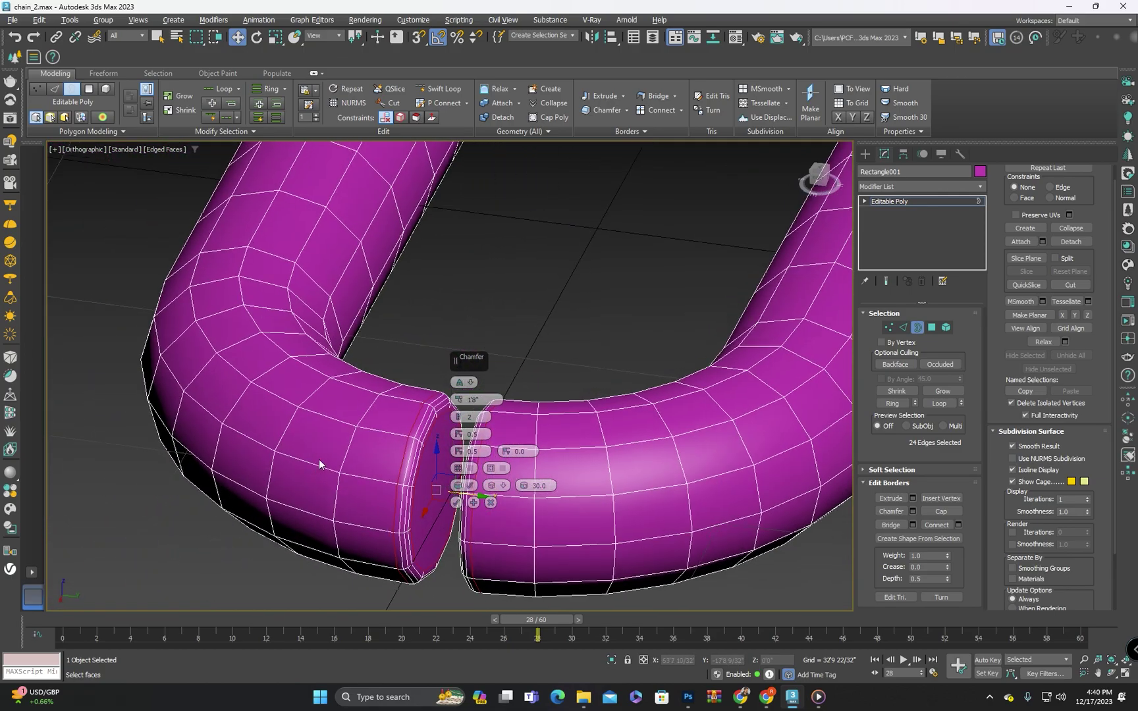
pyautogui.click(455, 502)
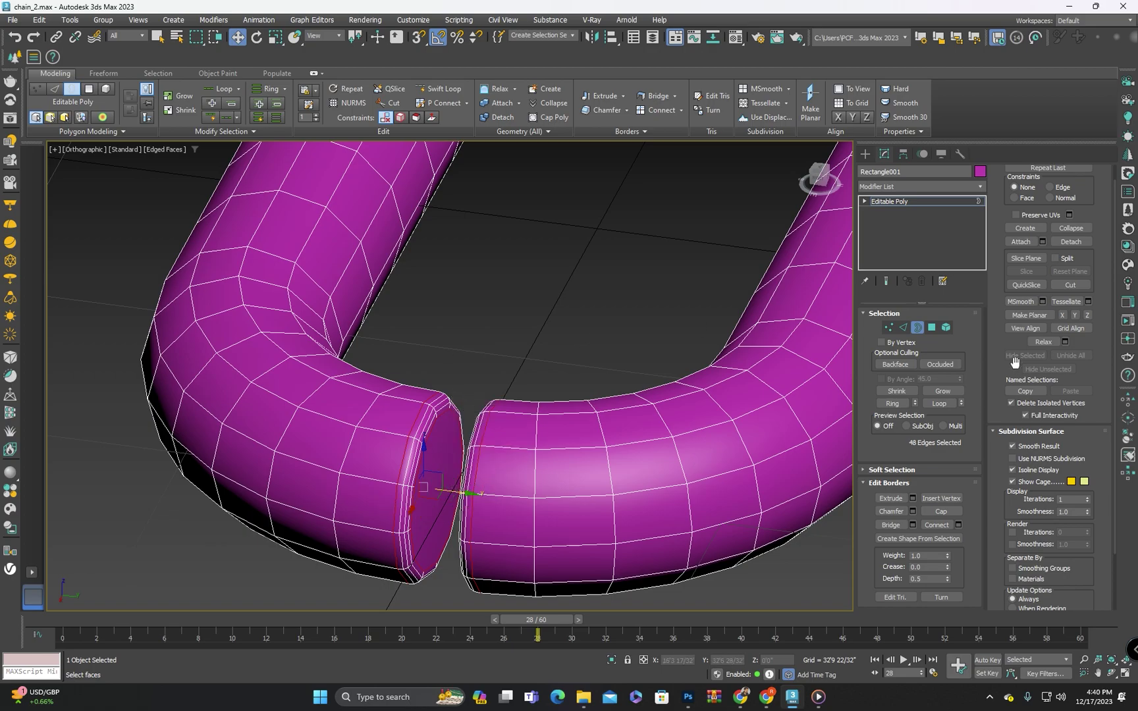
# Inset the two cap polygons facing each other at the link's gap by 2'1 17/32"
pyautogui.click(932, 328)
pyautogui.click(429, 471)
pyautogui.keyDown('alt'); pyautogui.moveTo(428, 471); pyautogui.dragTo(469, 474, button='middle'); pyautogui.keyUp('alt')
pyautogui.keyDown('ctrl'); pyautogui.click(486, 475); pyautogui.keyUp('ctrl')
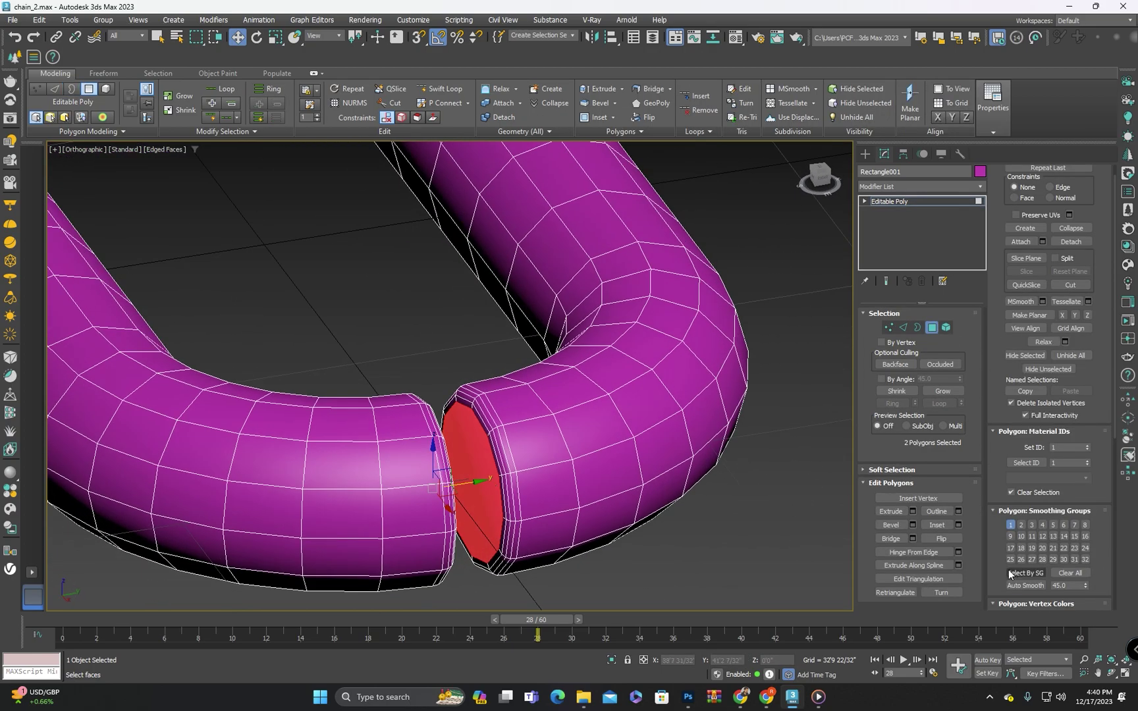
pyautogui.click(958, 526)
pyautogui.moveTo(532, 491)
pyautogui.keyDown('alt'); pyautogui.mouseDown(button='middle')
pyautogui.moveTo(475, 488)
pyautogui.moveTo(548, 497)
pyautogui.moveTo(524, 495)
pyautogui.mouseUp(button='middle'); pyautogui.keyUp('alt')
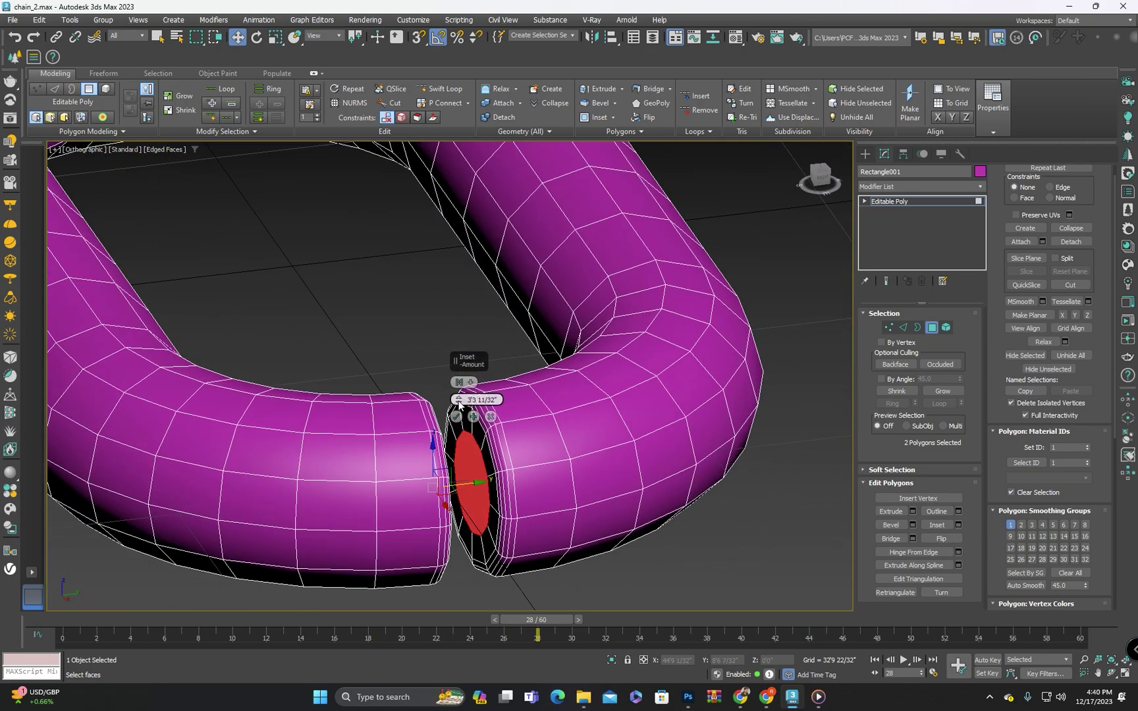
pyautogui.moveTo(459, 400); pyautogui.dragTo(459, 400)
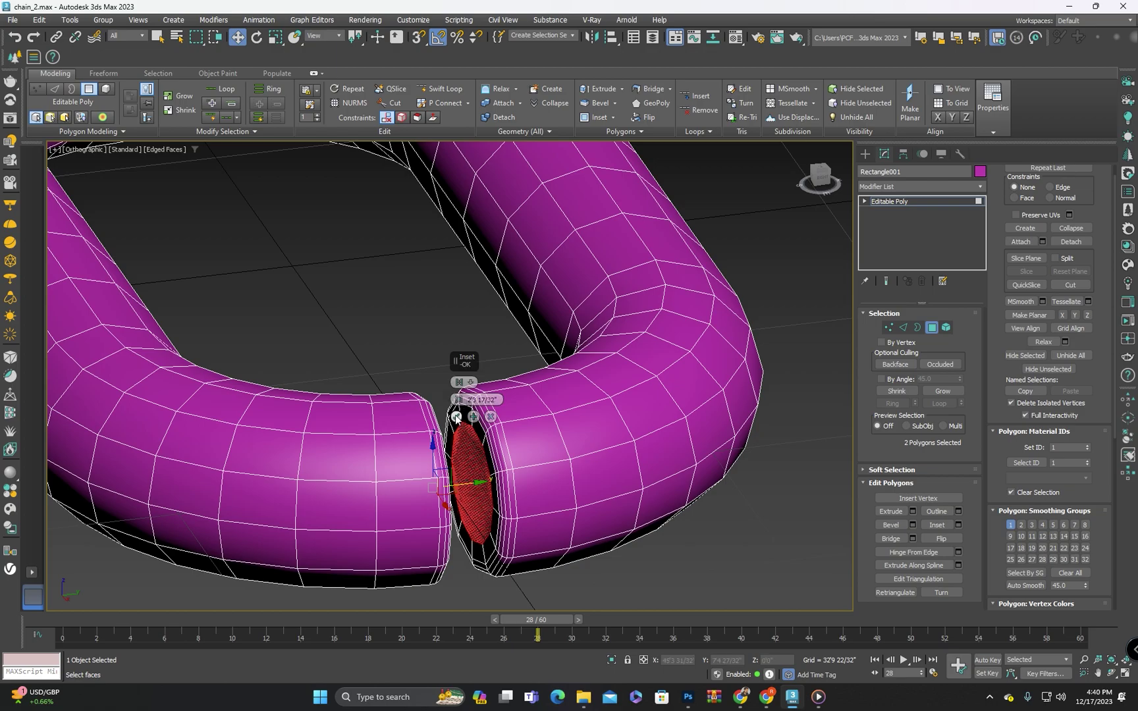
pyautogui.click(456, 417)
pyautogui.keyDown('alt'); pyautogui.moveTo(520, 342); pyautogui.dragTo(652, 324, button='middle'); pyautogui.keyUp('alt')
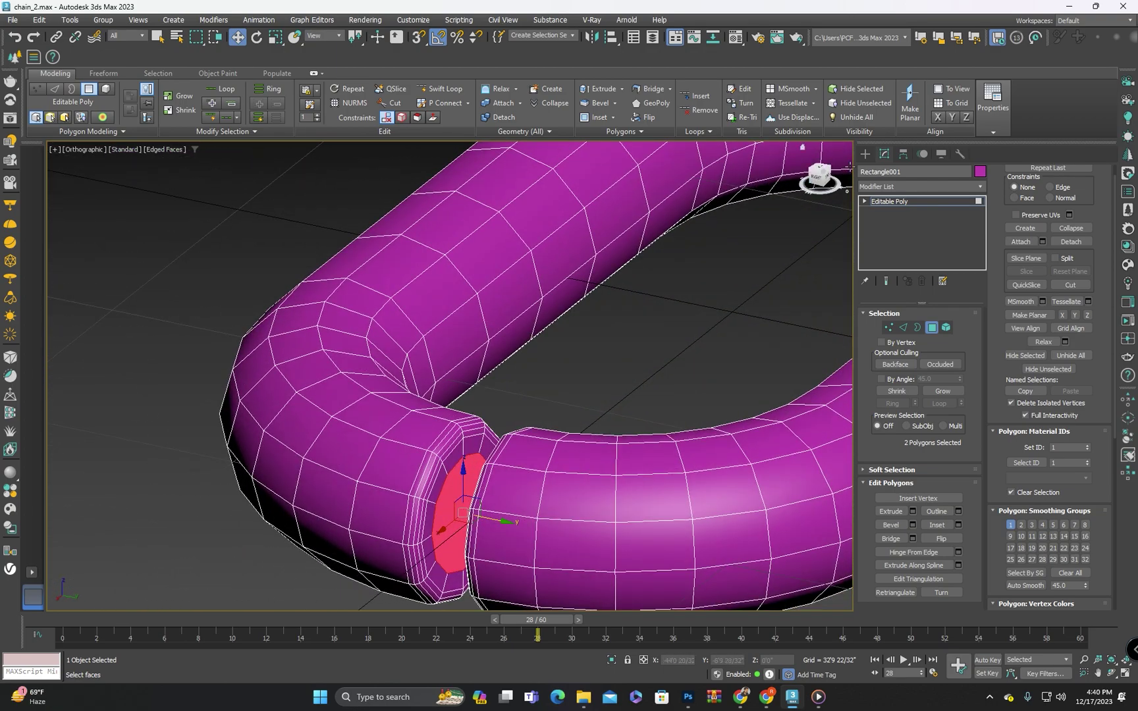
# Leave polygon editing and rotate the whole link about its lengthwise X axis in the Perspective view
pyautogui.click(863, 156)
pyautogui.click(625, 397)
pyautogui.scroll(-3, 625, 397)
pyautogui.moveTo(619, 400); pyautogui.dragTo(702, 441, button='middle')
pyautogui.click(660, 403)
pyautogui.press('p')
pyautogui.press('z')
pyautogui.scroll(-3, 559, 335)
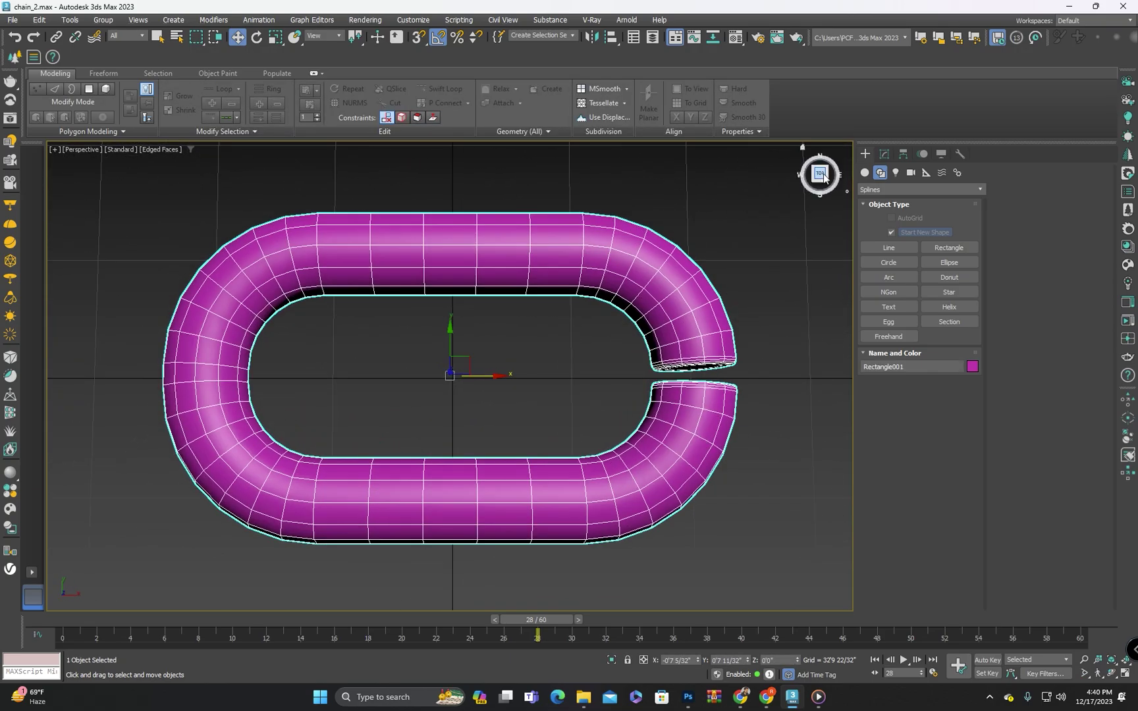
pyautogui.keyDown('alt'); pyautogui.moveTo(558, 335); pyautogui.dragTo(510, 346, button='middle'); pyautogui.keyUp('alt')
pyautogui.scroll(3, 510, 346)
pyautogui.press('e')
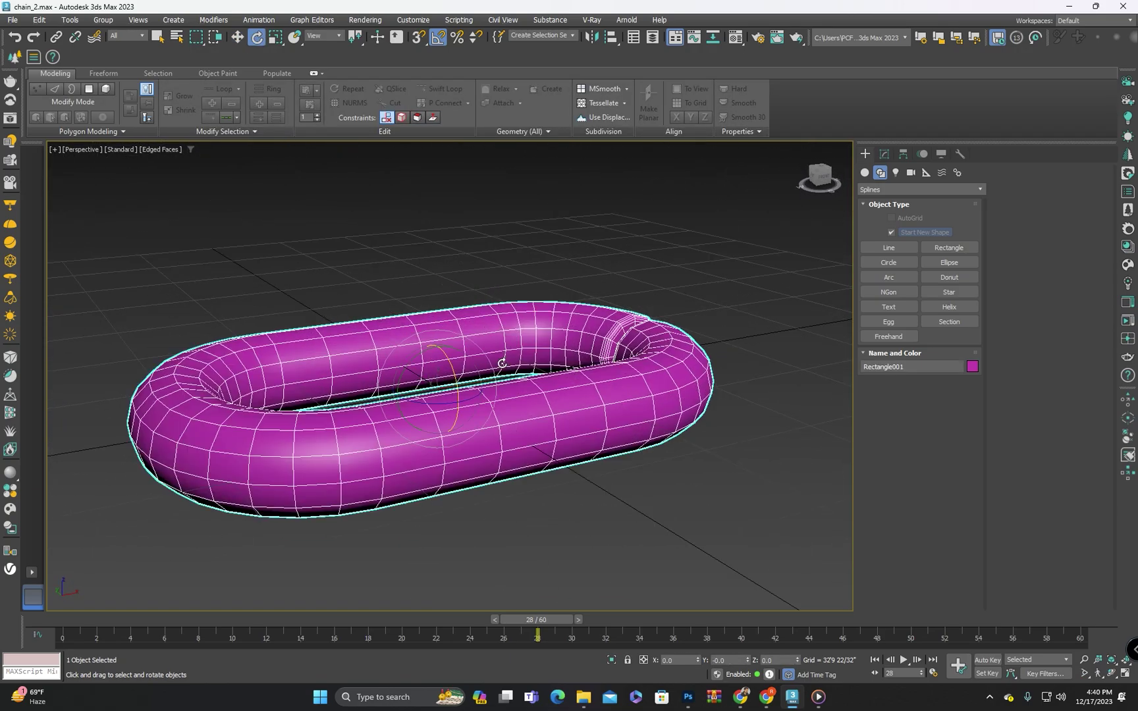
pyautogui.moveTo(457, 380); pyautogui.dragTo(457, 354)
pyautogui.press('w')
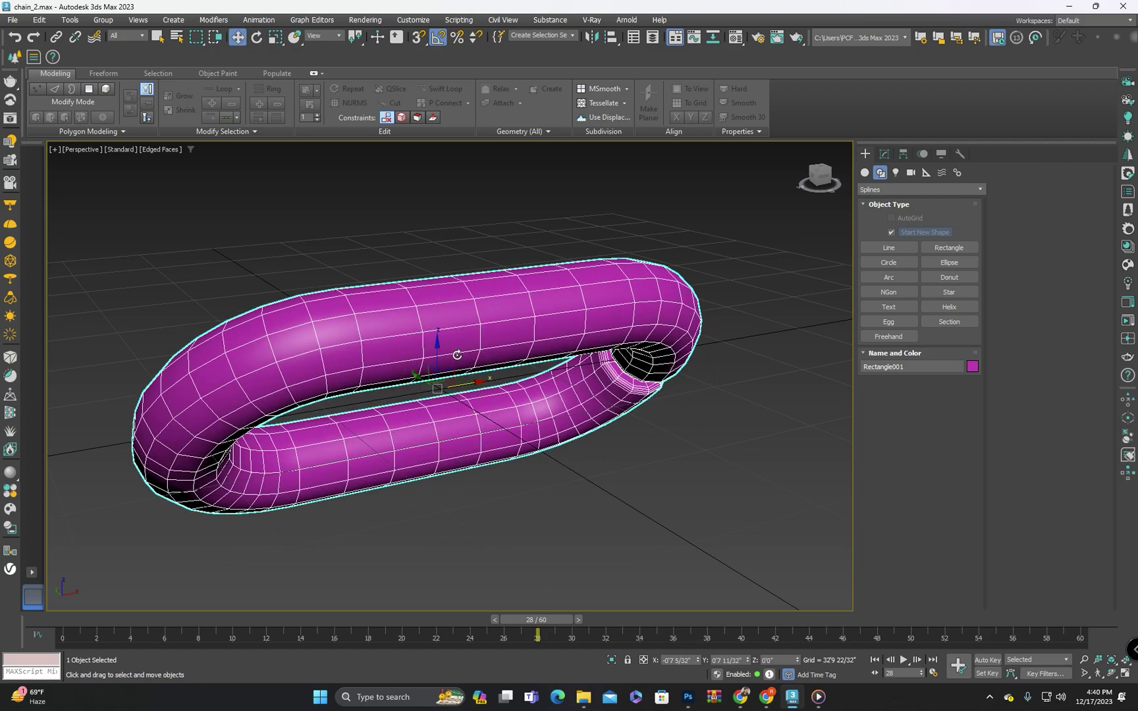
# Clone the tilted link along the X axis, placing the copy at its split end
pyautogui.scroll(-3, 457, 356)
pyautogui.keyDown('alt'); pyautogui.moveTo(457, 355); pyautogui.dragTo(399, 364, button='middle'); pyautogui.keyUp('alt')
pyautogui.keyDown('shift'); pyautogui.moveTo(451, 385); pyautogui.dragTo(710, 378); pyautogui.keyUp('shift')
pyautogui.click(583, 401)
# Rotate the cloned link about the X axis so it lies perpendicular to the original link
pyautogui.moveTo(585, 361)
pyautogui.keyDown('alt'); pyautogui.mouseDown(button='middle')
pyautogui.moveTo(657, 397)
pyautogui.moveTo(645, 388)
pyautogui.mouseUp(button='middle'); pyautogui.keyUp('alt')
pyautogui.scroll(4, 678, 373)
pyautogui.press('e')
pyautogui.moveTo(684, 378); pyautogui.dragTo(717, 404)
# Move the cloned link along X until its rounded end hooks closely into the original link's end
pyautogui.scroll(-5, 677, 368)
pyautogui.keyDown('alt'); pyautogui.moveTo(677, 368); pyautogui.dragTo(535, 323, button='middle'); pyautogui.keyUp('alt')
pyautogui.scroll(3, 670, 369)
pyautogui.press('w')
pyautogui.moveTo(570, 318); pyautogui.dragTo(600, 317)
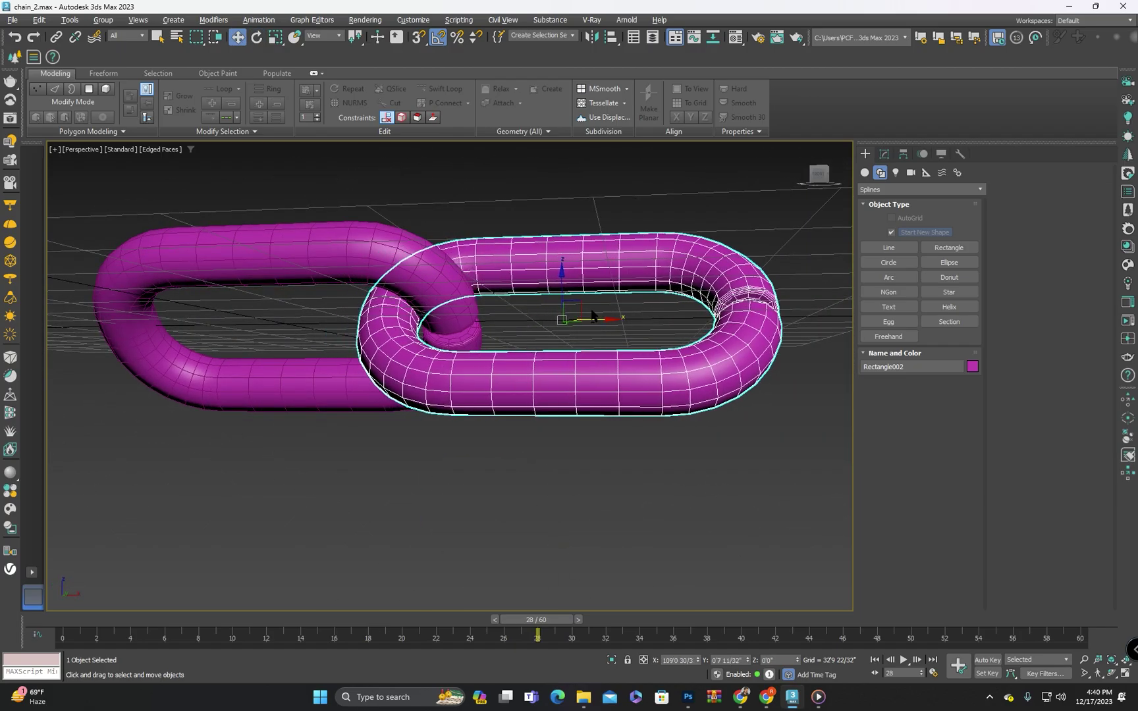
pyautogui.keyDown('alt'); pyautogui.moveTo(599, 317); pyautogui.dragTo(606, 447, button='middle'); pyautogui.keyUp('alt')
pyautogui.scroll(3, 606, 434)
pyautogui.moveTo(636, 313); pyautogui.dragTo(642, 310)
pyautogui.keyDown('alt'); pyautogui.moveTo(642, 310); pyautogui.dragTo(642, 208, button='middle'); pyautogui.keyUp('alt')
pyautogui.scroll(2, 435, 278)
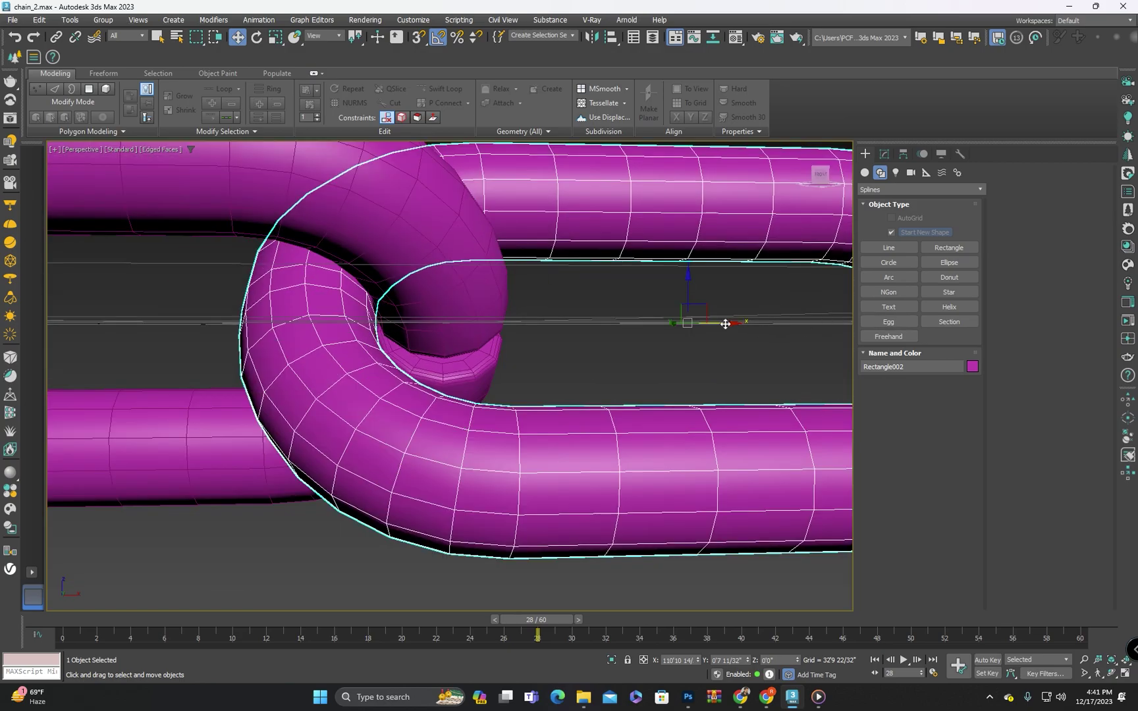
pyautogui.moveTo(725, 323); pyautogui.dragTo(720, 324)
# Convert the cloned link to Editable Poly and attach the original link to it
pyautogui.scroll(-5, 559, 348)
pyautogui.keyDown('alt'); pyautogui.moveTo(560, 347); pyautogui.dragTo(719, 214, button='middle'); pyautogui.keyUp('alt')
pyautogui.rightClick(529, 270)
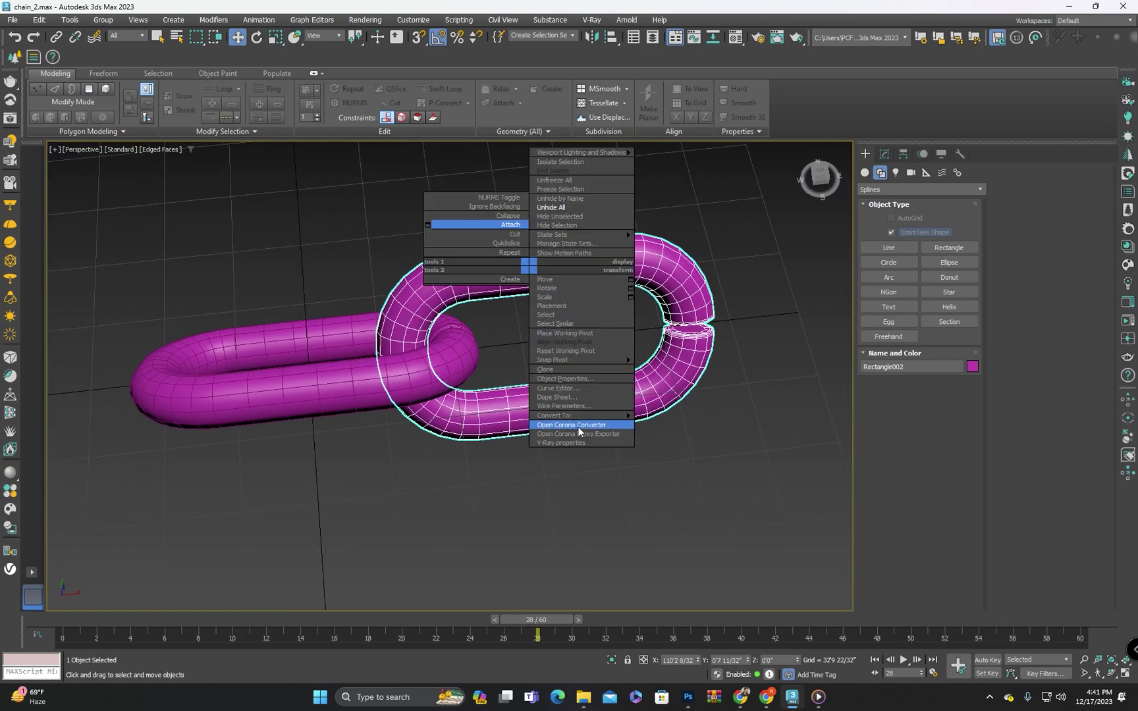
pyautogui.moveTo(582, 415)
pyautogui.click(675, 427)
pyautogui.rightClick(551, 249)
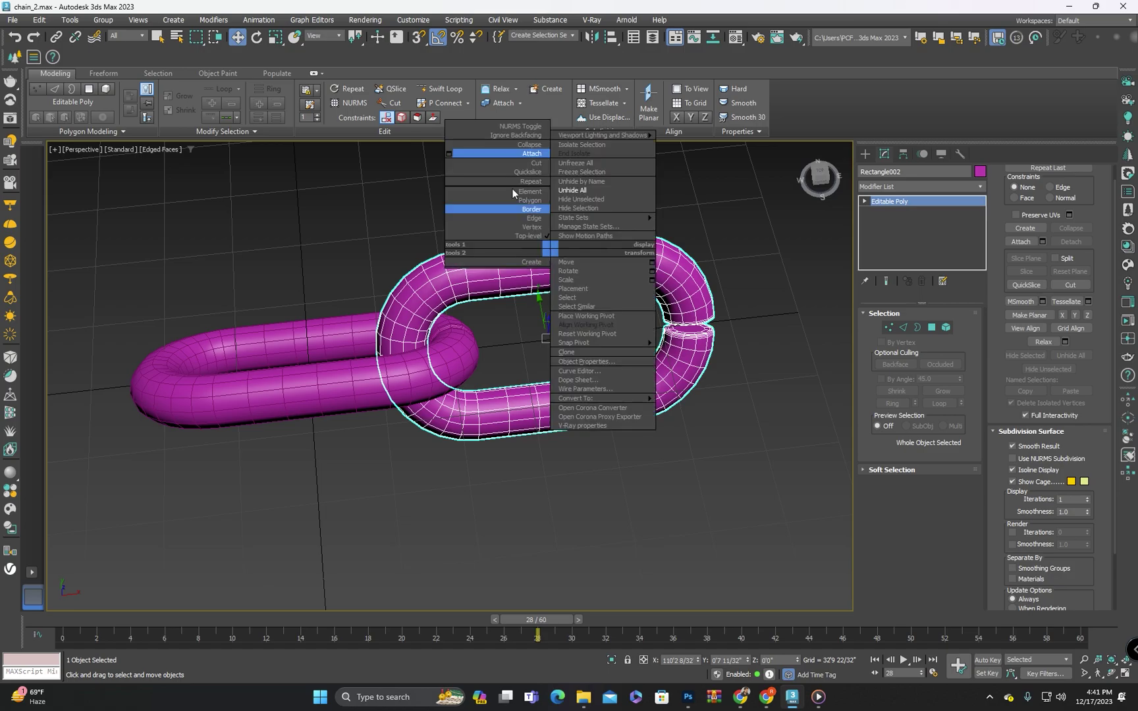
pyautogui.click(527, 153)
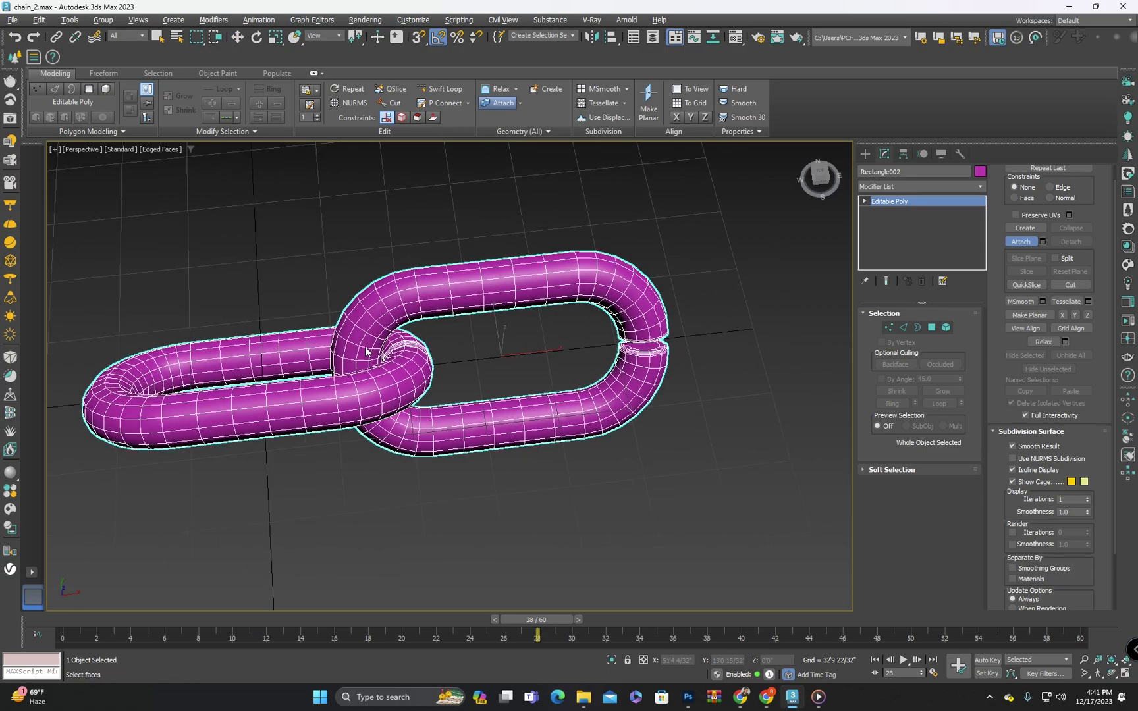
# Center the pivot of the attached link pair to the object using Affect Pivot Only
pyautogui.keyDown('alt'); pyautogui.moveTo(366, 351); pyautogui.dragTo(454, 216, button='middle'); pyautogui.keyUp('alt')
pyautogui.scroll(-5, 503, 376)
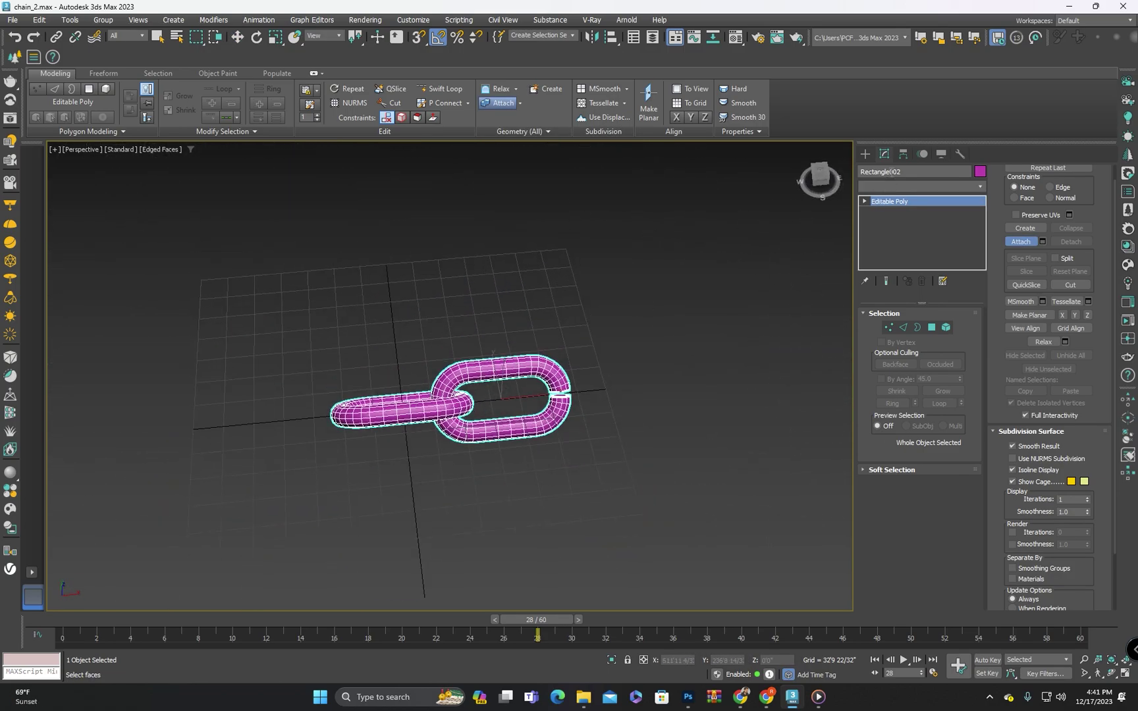
pyautogui.click(902, 153)
pyautogui.press('w')
pyautogui.click(907, 236)
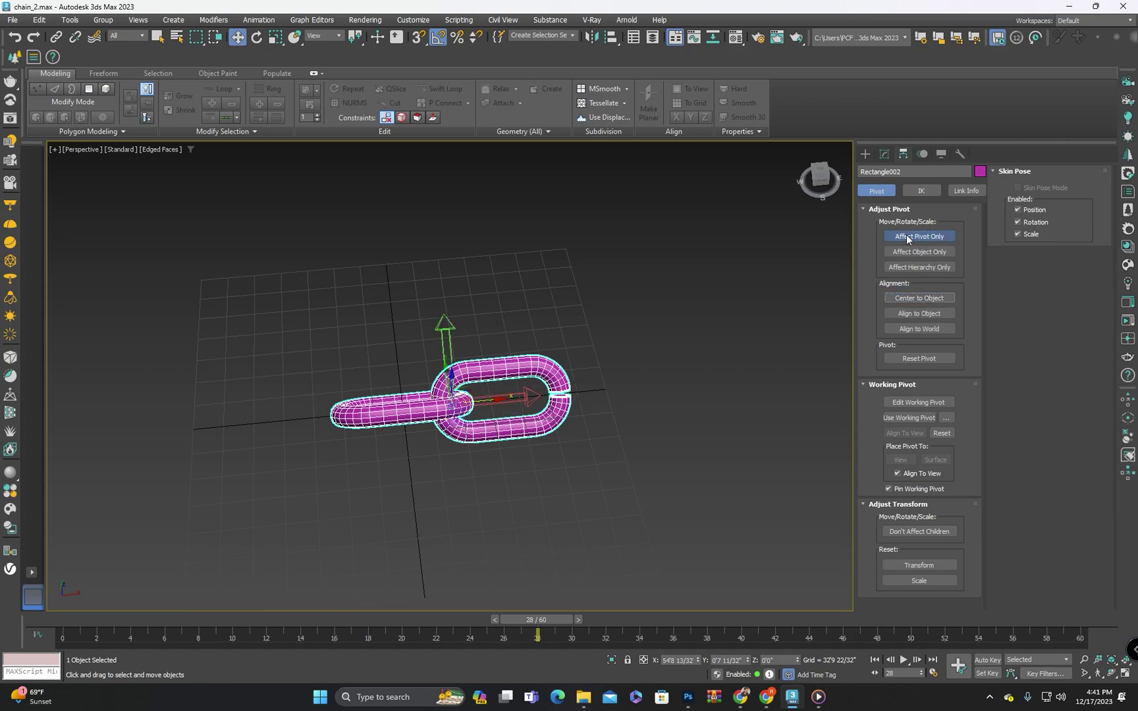
pyautogui.click(907, 237)
# Scale the link pair down uniformly to a small fraction of its size
pyautogui.moveTo(408, 421); pyautogui.dragTo(438, 412, button='middle')
pyautogui.press('r')
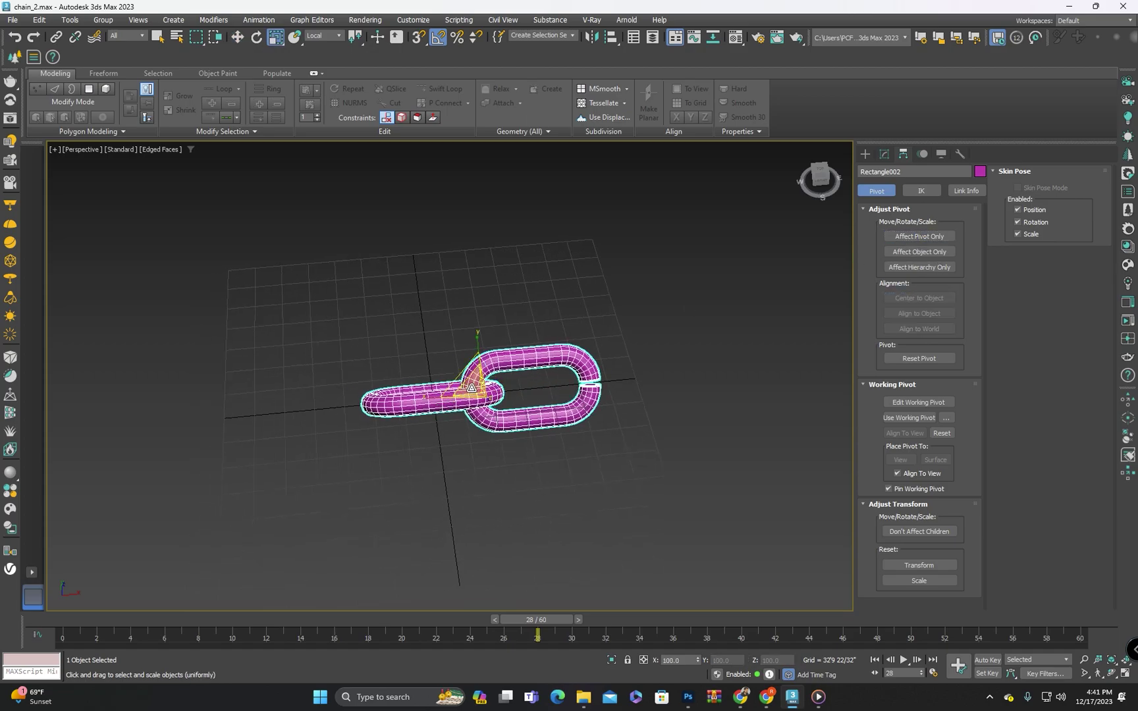
pyautogui.moveTo(470, 389); pyautogui.dragTo(526, 244)
pyautogui.scroll(3, 493, 371)
# Place the link pair at the world origin by resetting its X, Y and Z position to 0
pyautogui.press('w')
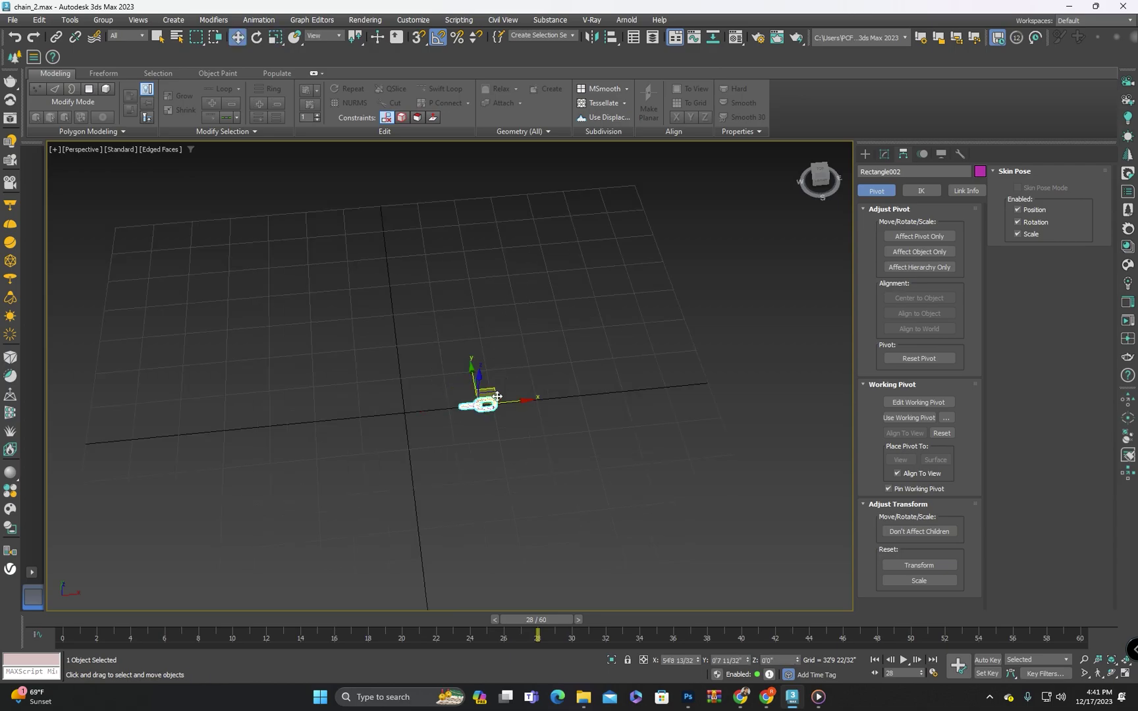
pyautogui.moveTo(513, 403); pyautogui.dragTo(469, 406)
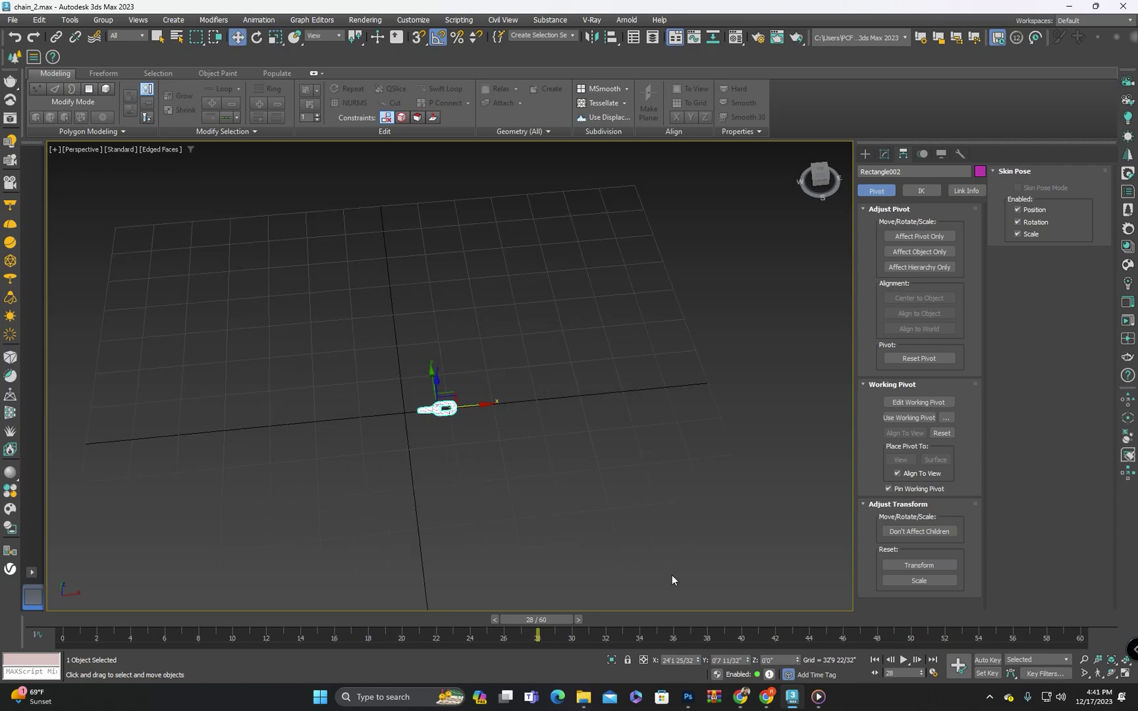
pyautogui.rightClick(697, 660)
pyautogui.rightClick(749, 661)
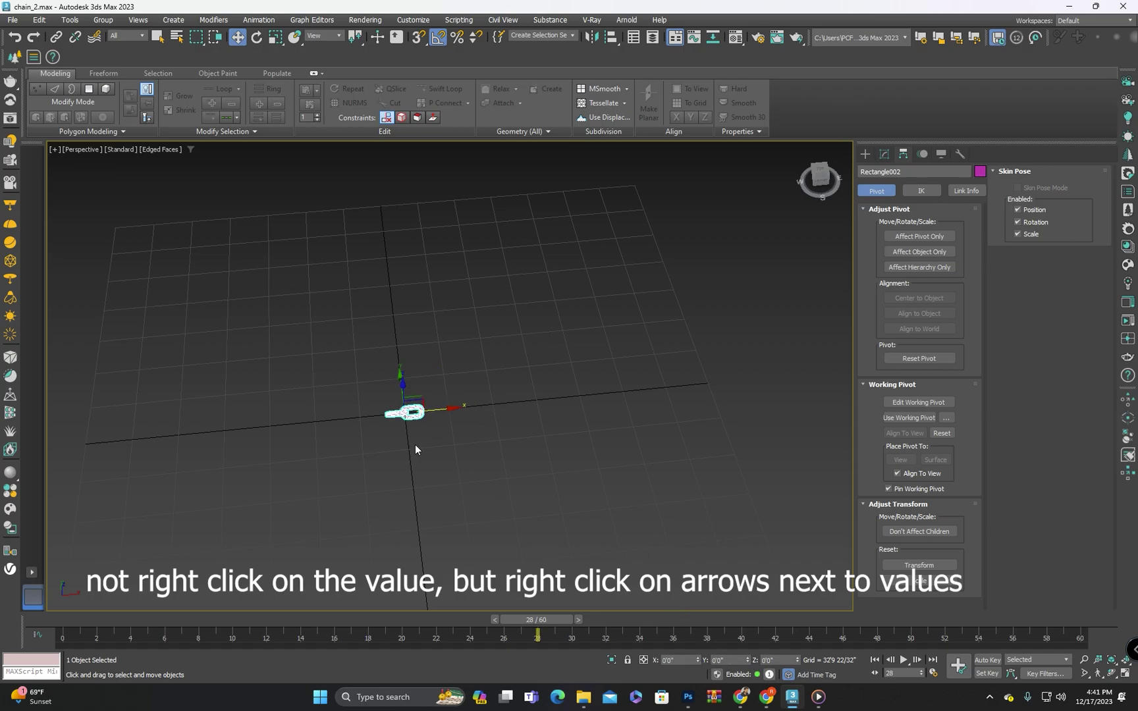
# Apply Reset XForm to the link pair and convert it back to Editable Poly
pyautogui.scroll(5, 418, 435)
pyautogui.moveTo(422, 431); pyautogui.dragTo(514, 435, button='middle')
pyautogui.scroll(3, 425, 483)
pyautogui.keyDown('alt'); pyautogui.moveTo(425, 482); pyautogui.dragTo(369, 473, button='middle'); pyautogui.keyUp('alt')
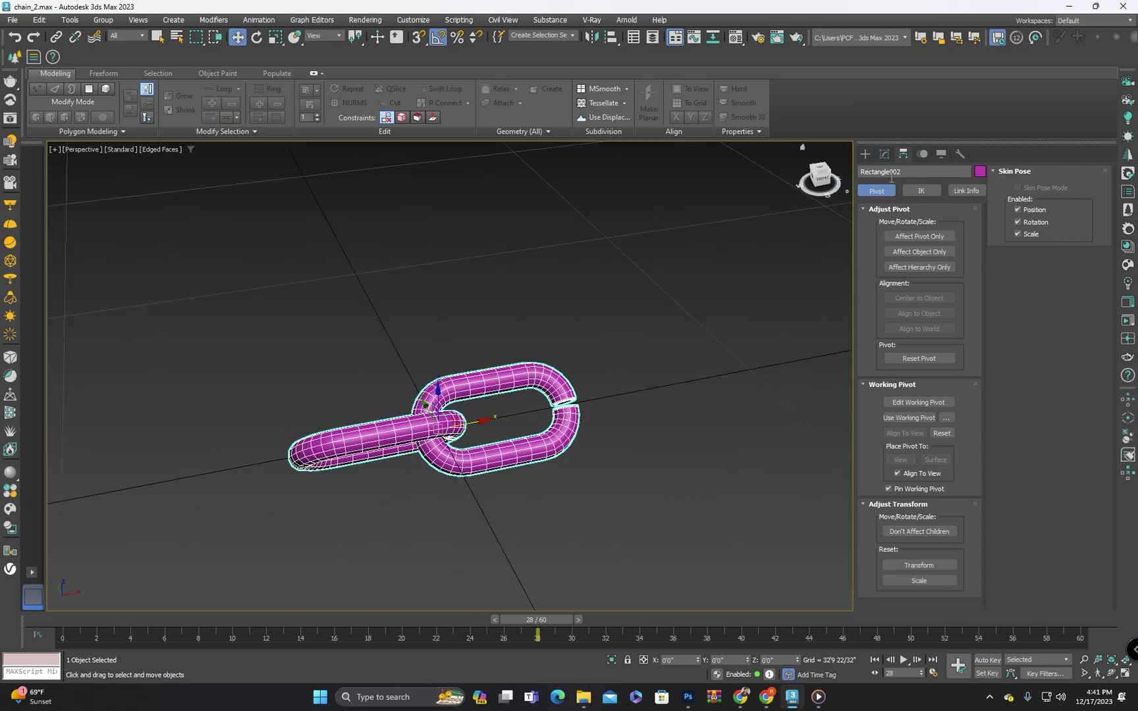
pyautogui.click(962, 154)
pyautogui.click(905, 298)
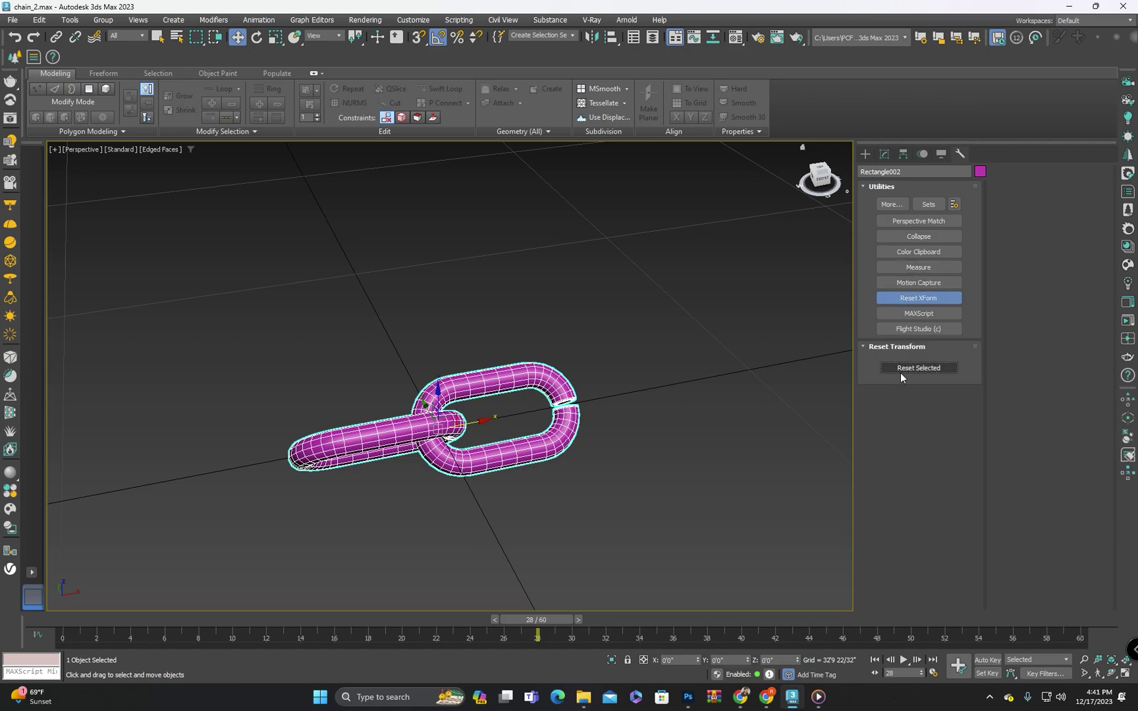
pyautogui.click(906, 367)
pyautogui.rightClick(471, 371)
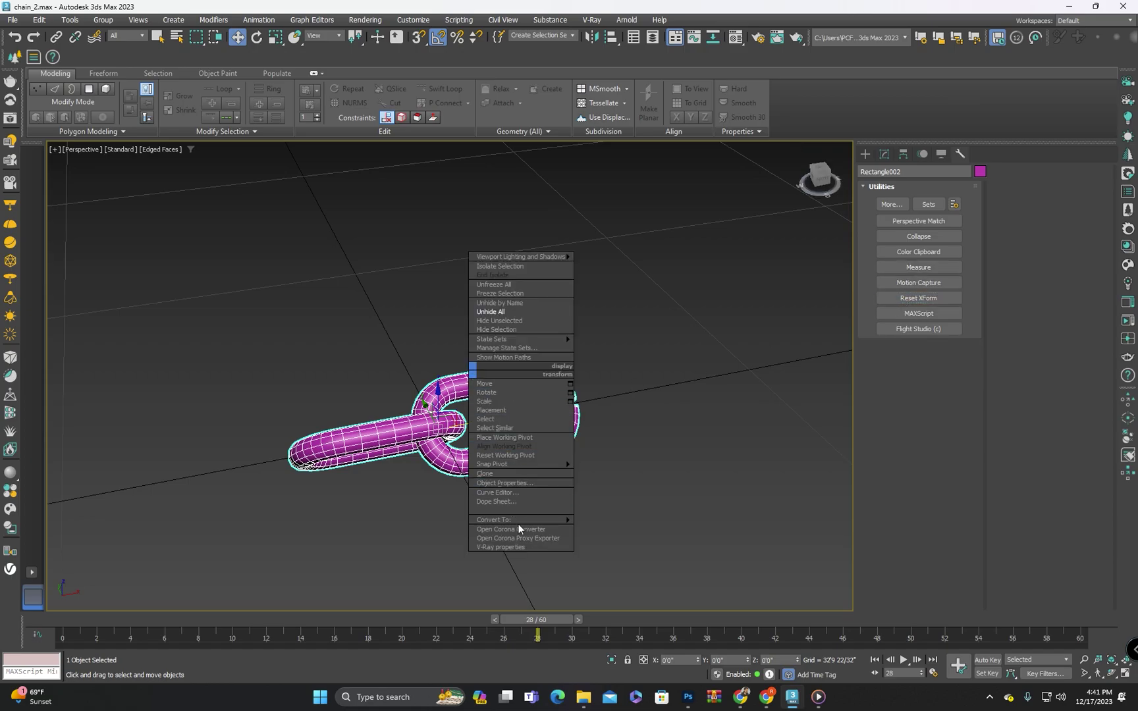
pyautogui.moveTo(520, 520)
pyautogui.click(592, 528)
# Clone the link pair about 69' along Y and move the clone to about -112' in X
pyautogui.scroll(-5, 532, 486)
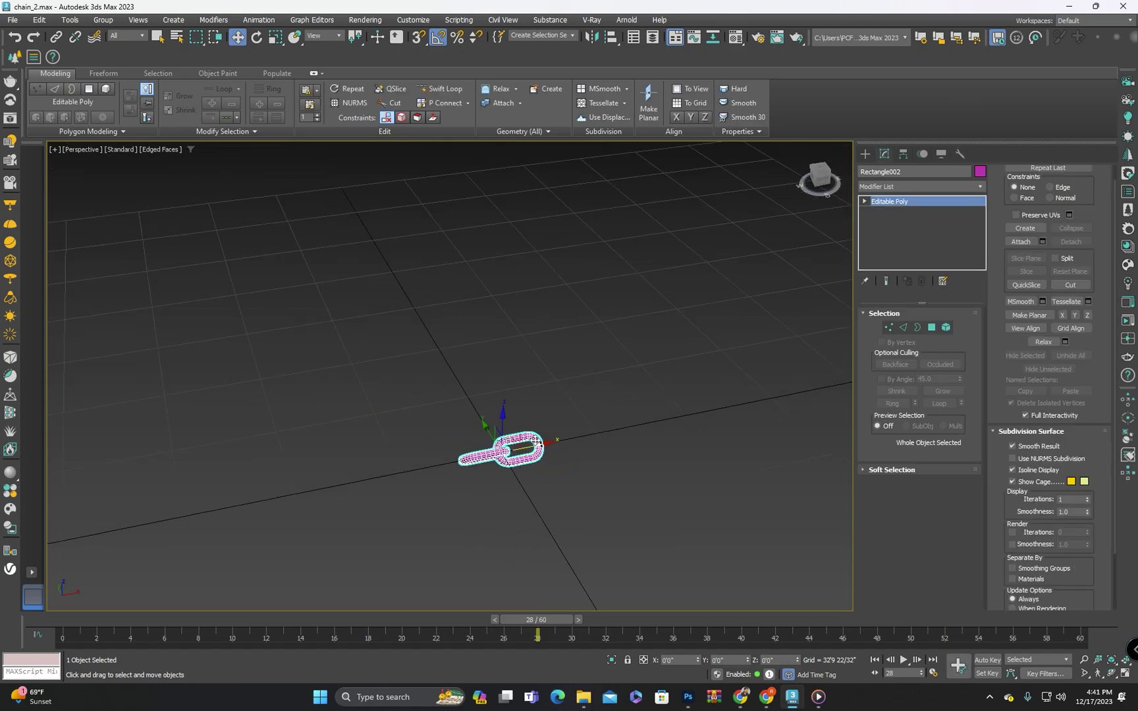
pyautogui.moveTo(533, 485); pyautogui.dragTo(588, 470, button='middle')
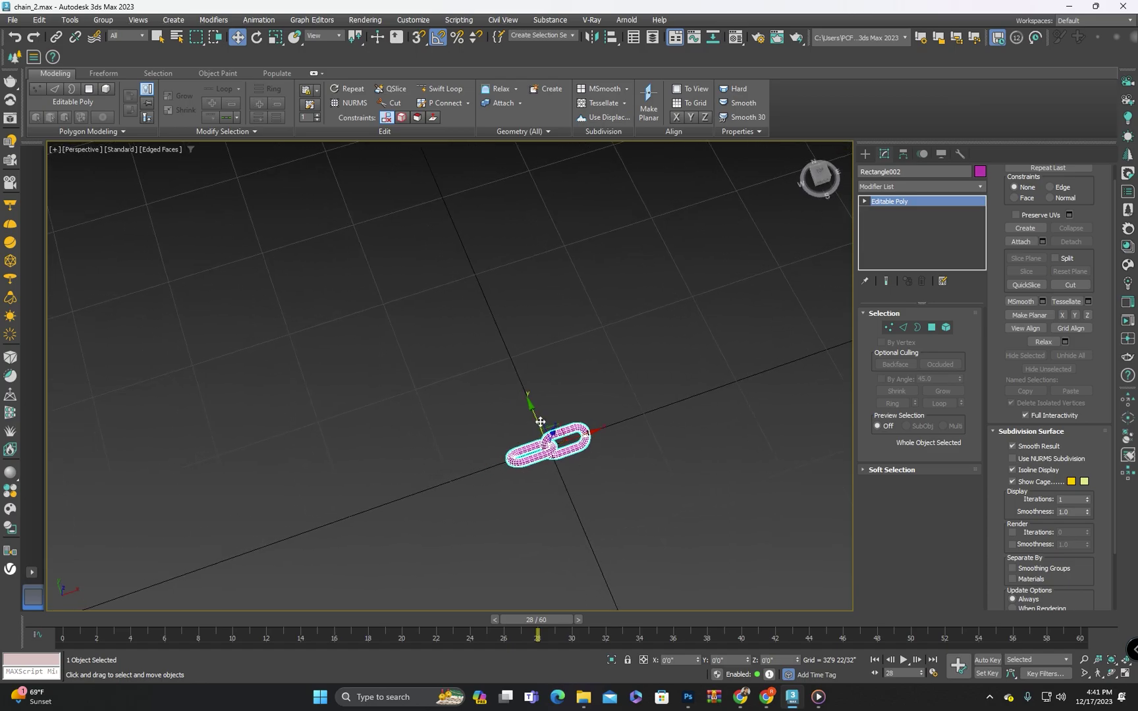
pyautogui.keyDown('shift'); pyautogui.moveTo(540, 422); pyautogui.dragTo(463, 240); pyautogui.keyUp('shift')
pyautogui.click(568, 395)
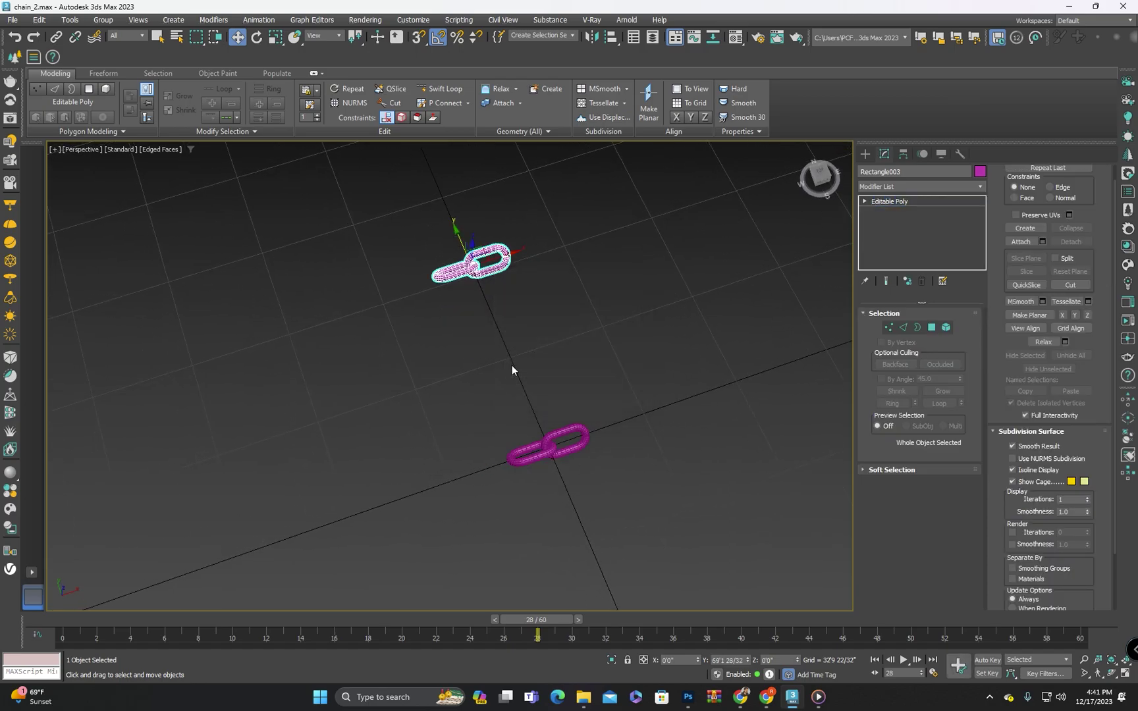
pyautogui.keyDown('alt'); pyautogui.moveTo(512, 365); pyautogui.dragTo(548, 362, button='middle'); pyautogui.keyUp('alt')
pyautogui.moveTo(517, 273); pyautogui.dragTo(188, 248)
pyautogui.moveTo(317, 369); pyautogui.dragTo(316, 323, button='middle')
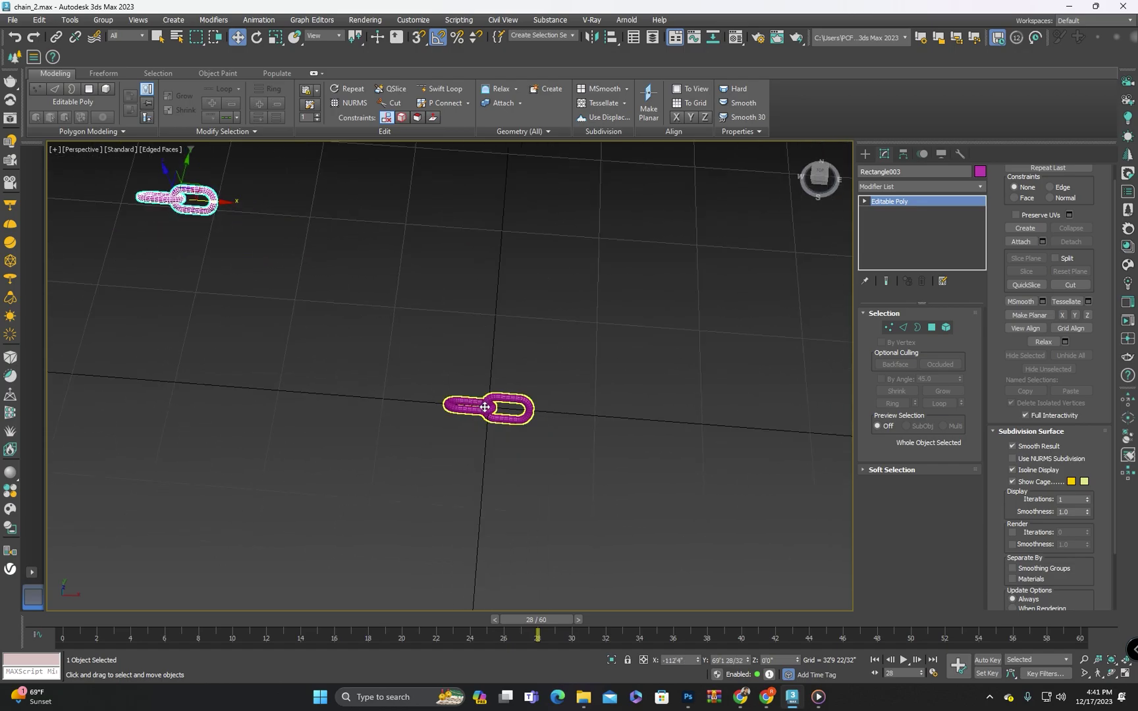
# Select the original link pair at the origin and activate the Line spline tool
pyautogui.click(485, 407)
pyautogui.scroll(5, 485, 407)
pyautogui.moveTo(485, 407); pyautogui.dragTo(540, 388, button='middle')
pyautogui.scroll(4, 434, 399)
pyautogui.scroll(-7, 369, 421)
pyautogui.click(578, 386)
pyautogui.moveTo(468, 385); pyautogui.dragTo(453, 405, button='middle')
pyautogui.click(457, 411)
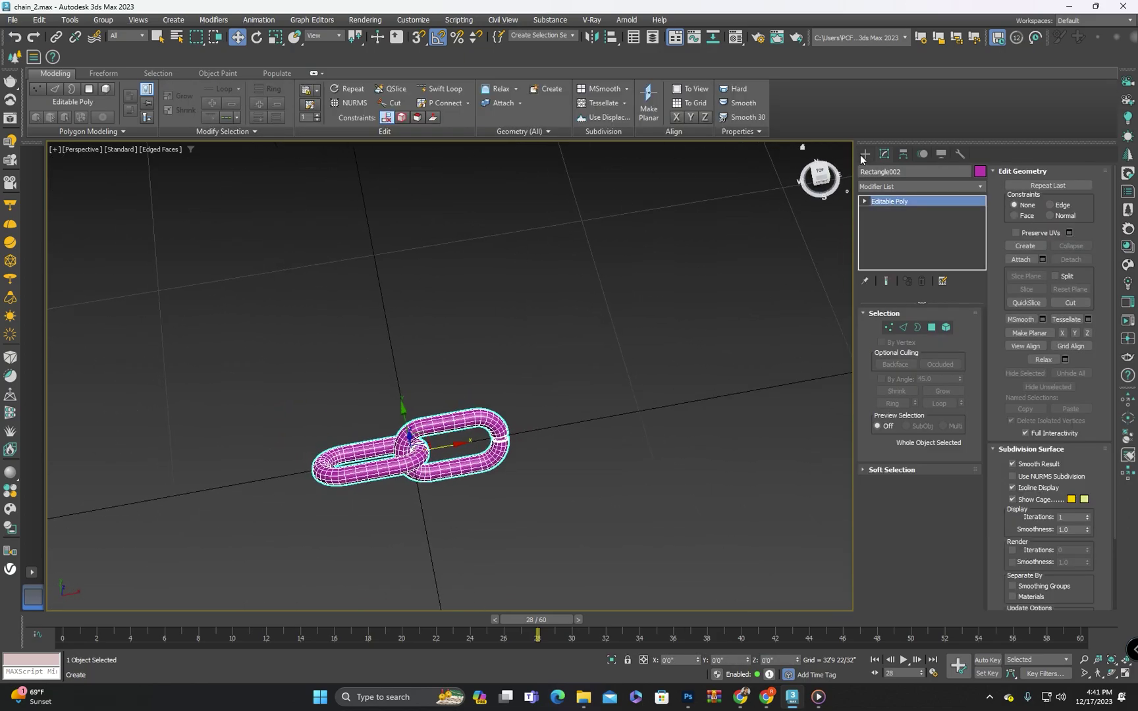
pyautogui.scroll(-3, 580, 368)
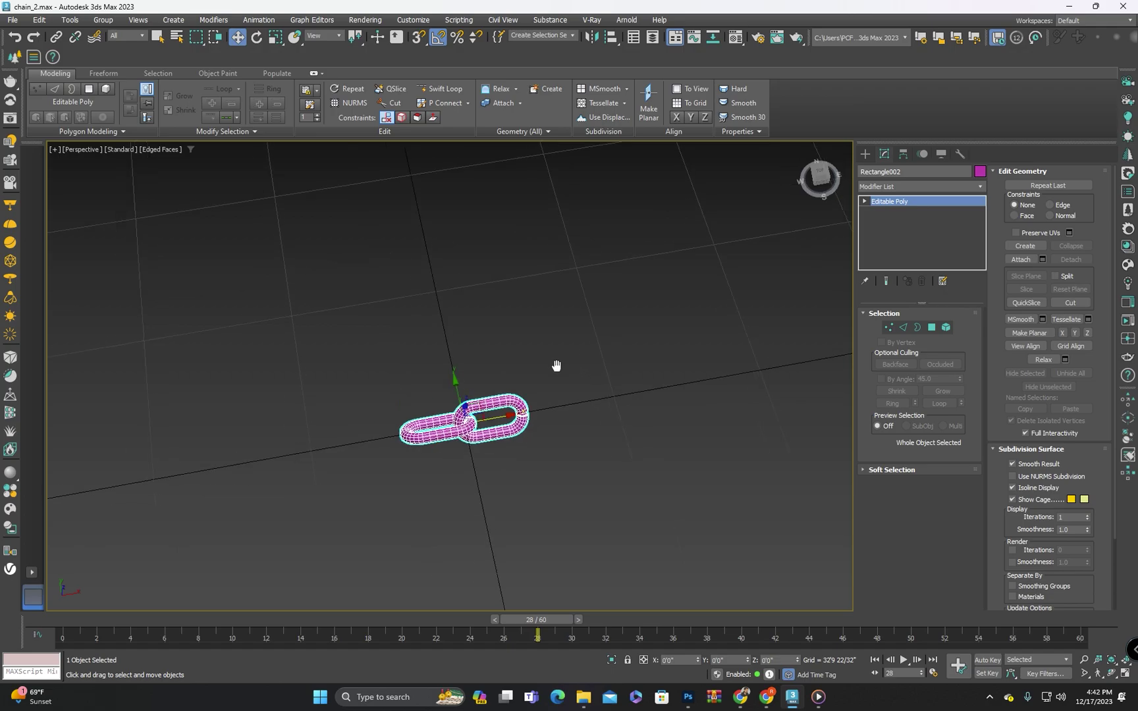
pyautogui.moveTo(556, 365); pyautogui.dragTo(503, 356, button='middle')
pyautogui.click(866, 154)
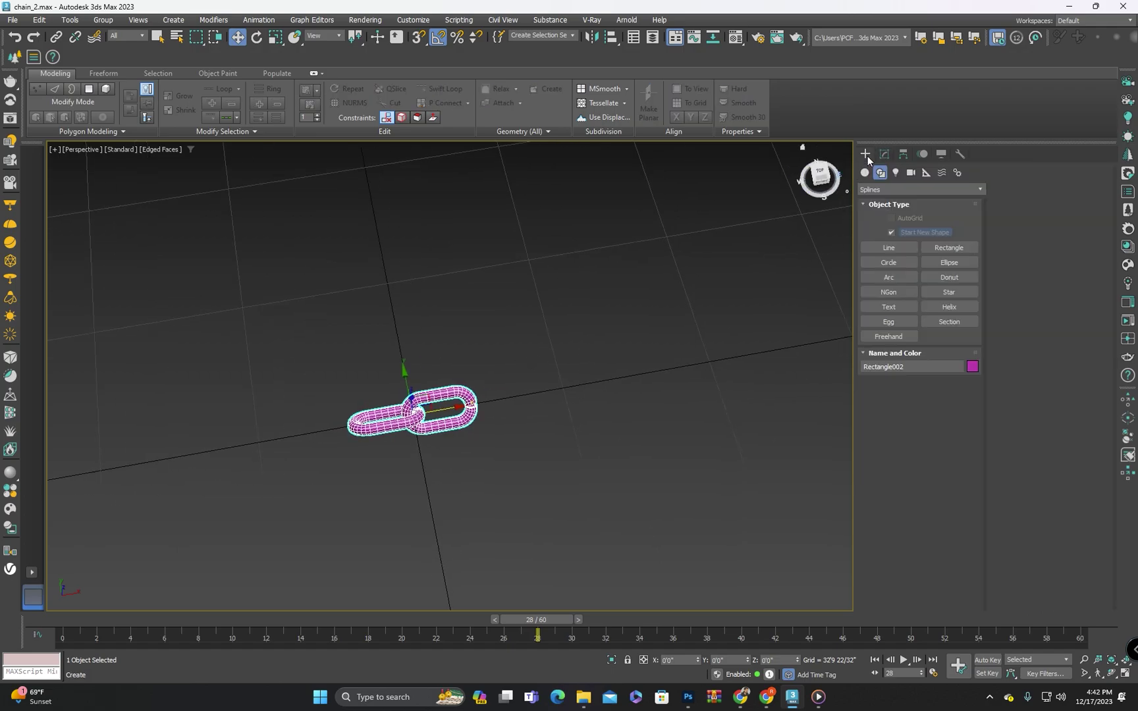
pyautogui.click(889, 250)
pyautogui.moveTo(535, 383); pyautogui.dragTo(541, 251, button='middle')
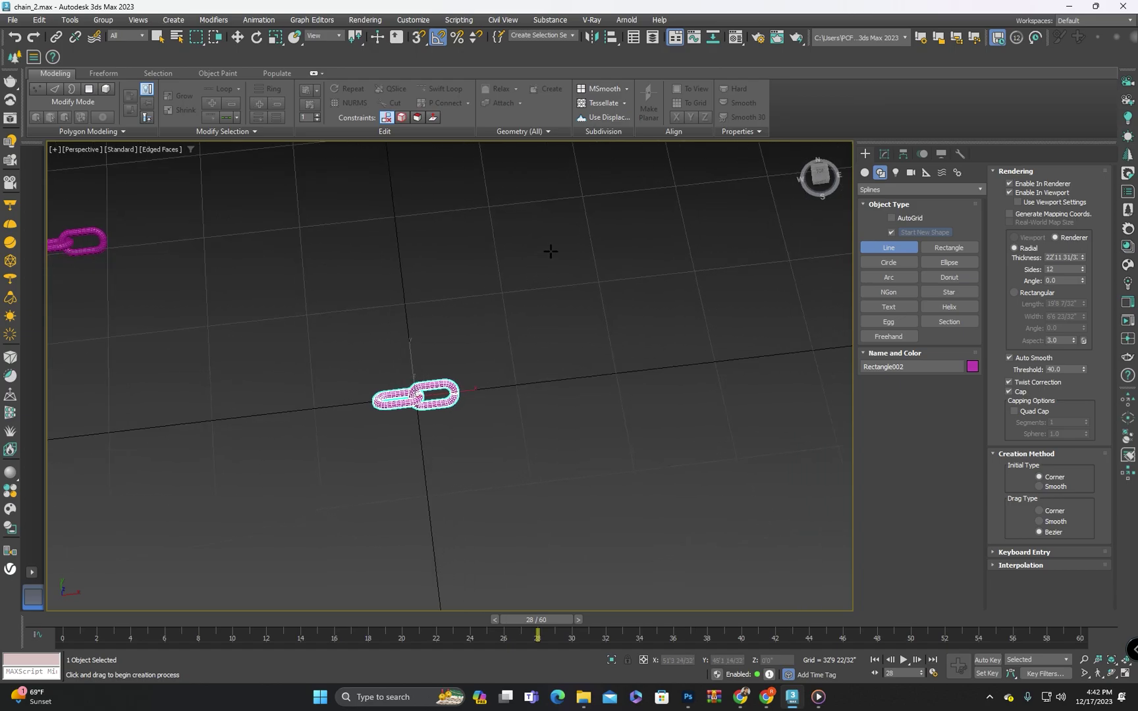
pyautogui.click(550, 250)
pyautogui.scroll(-6, 568, 361)
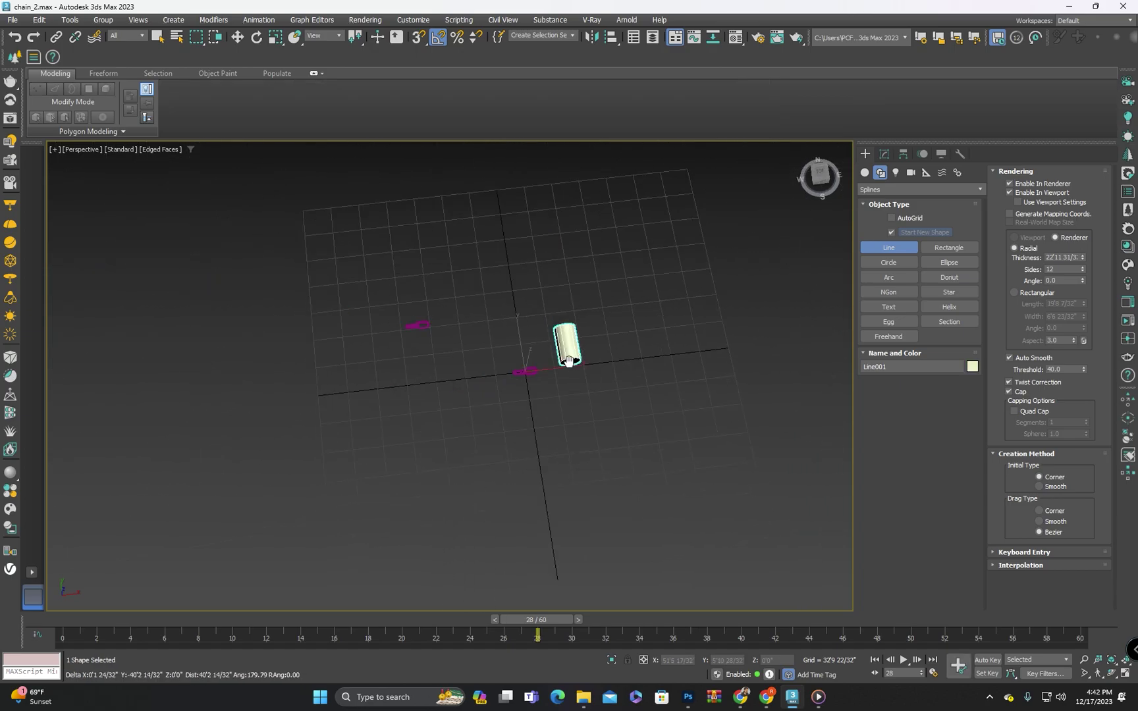
pyautogui.moveTo(549, 379)
pyautogui.keyDown('alt'); pyautogui.mouseDown(button='middle')
pyautogui.moveTo(546, 391)
pyautogui.moveTo(557, 384)
pyautogui.mouseUp(button='middle'); pyautogui.keyUp('alt')
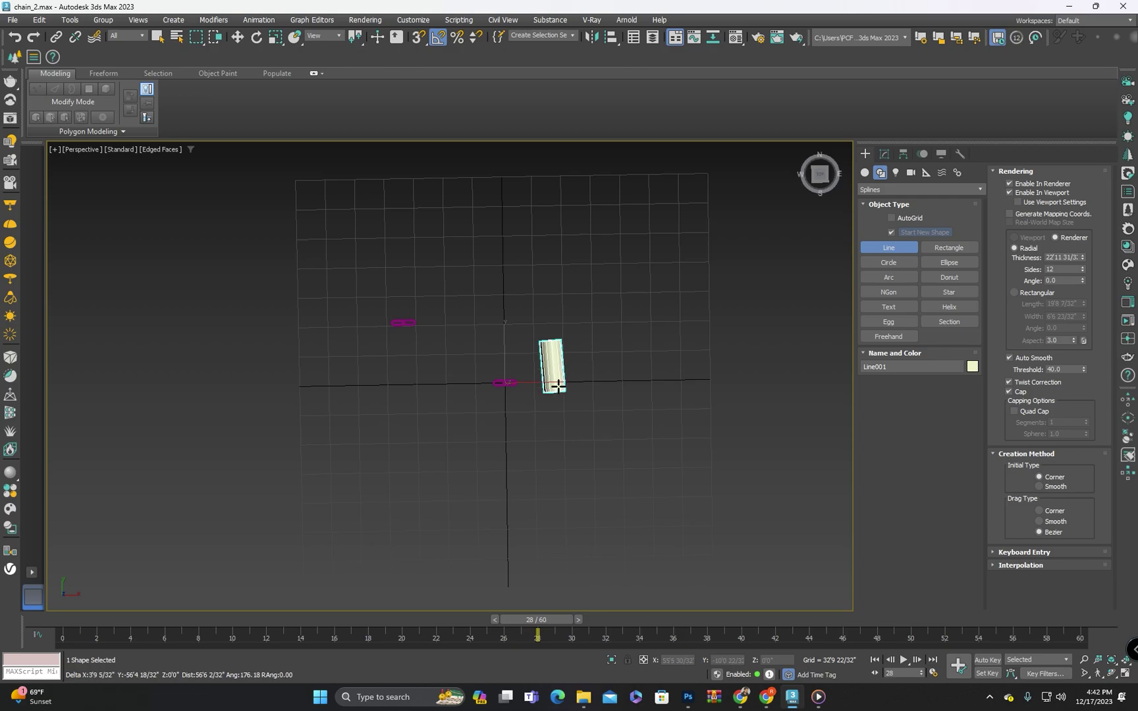
pyautogui.rightClick(637, 304)
# Turn off Enable In Renderer and Enable In Viewport for new lines, and switch to the Top view
pyautogui.click(1009, 192)
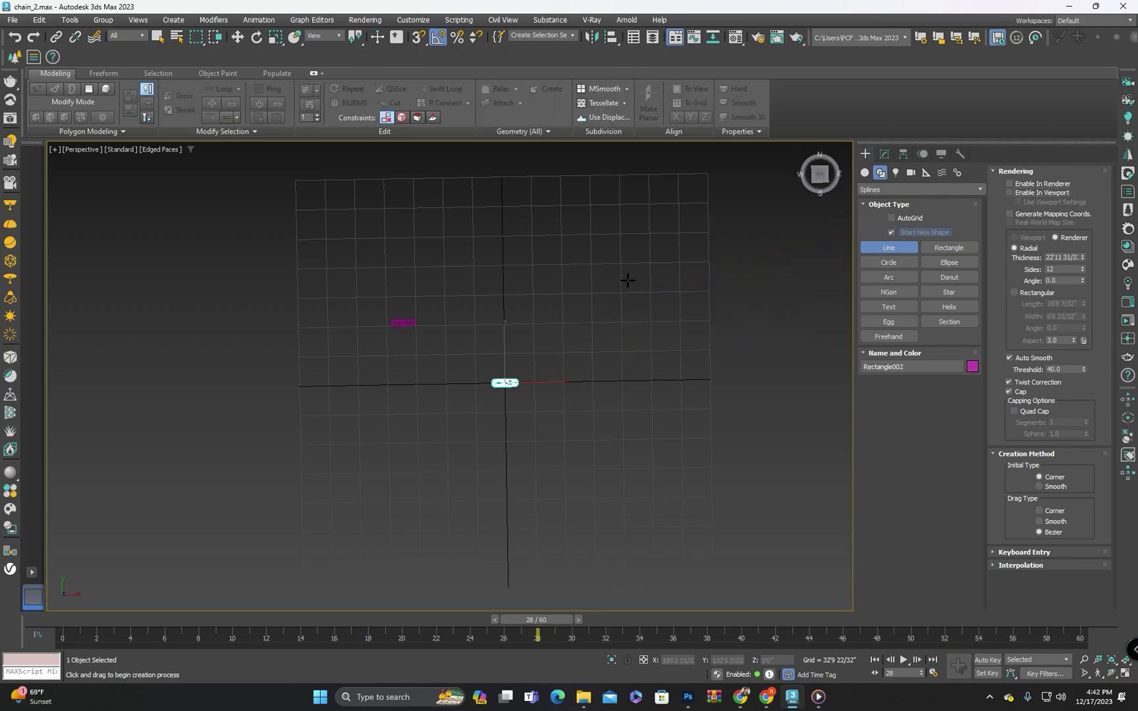
pyautogui.scroll(4, 572, 323)
pyautogui.moveTo(572, 322); pyautogui.dragTo(599, 312, button='middle')
pyautogui.scroll(-2, 599, 312)
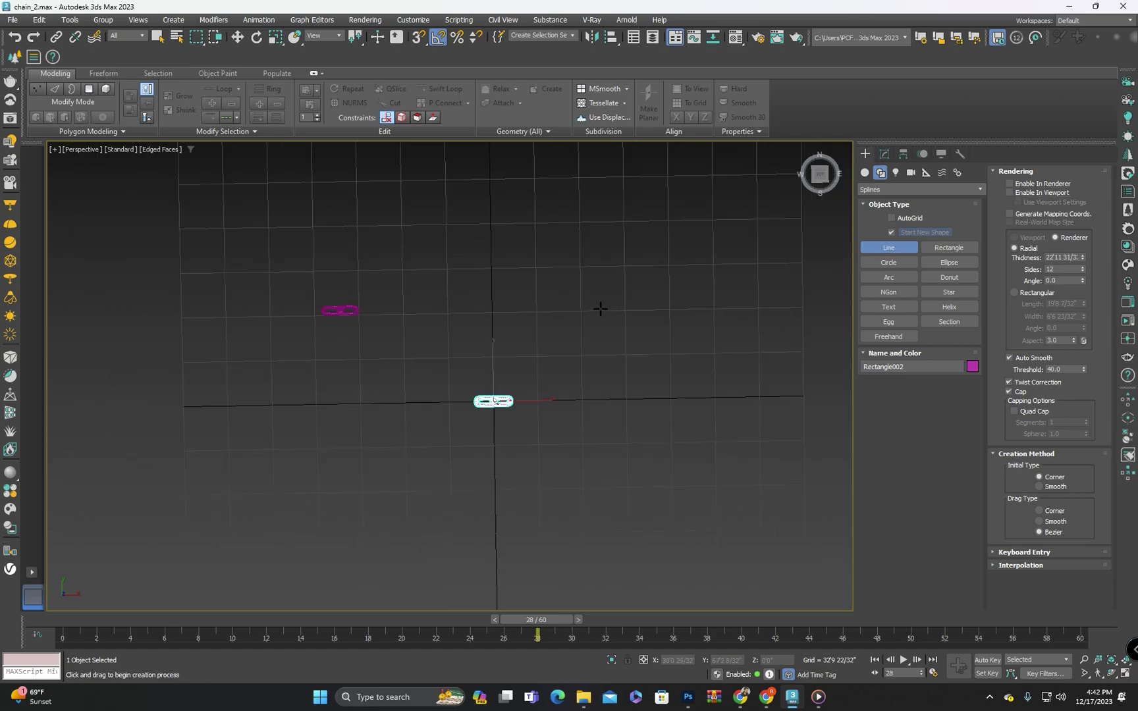
pyautogui.press('t')
pyautogui.press('z')
pyautogui.scroll(-8, 574, 333)
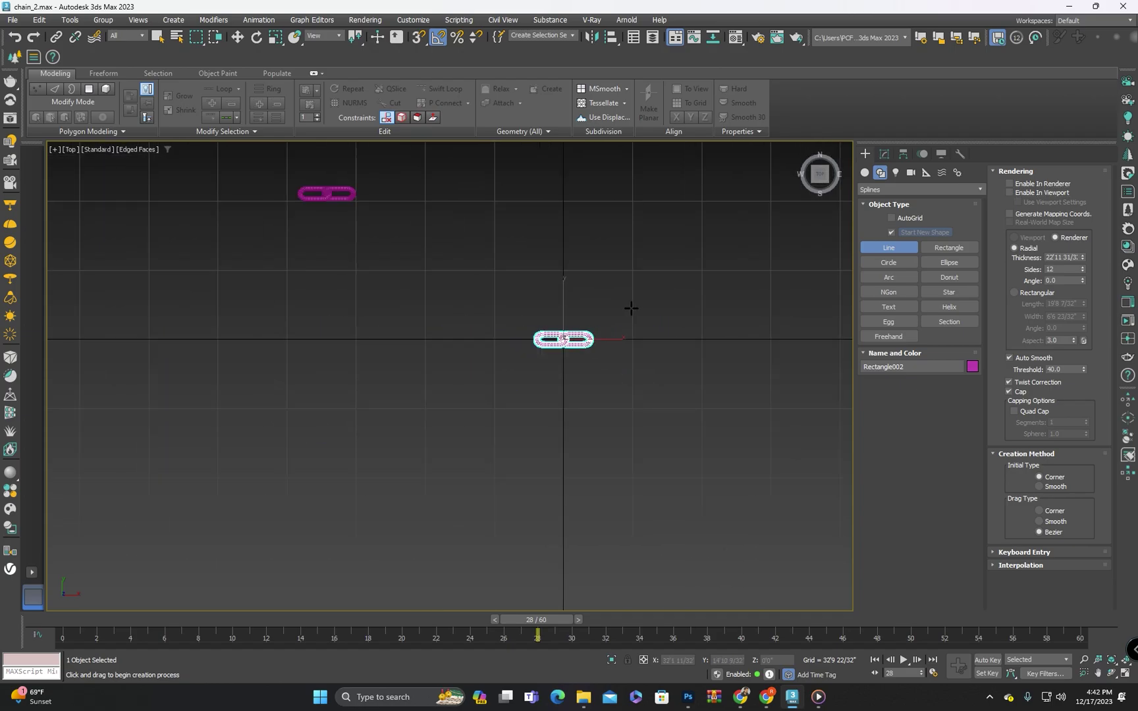
pyautogui.moveTo(630, 307); pyautogui.dragTo(517, 355, button='middle')
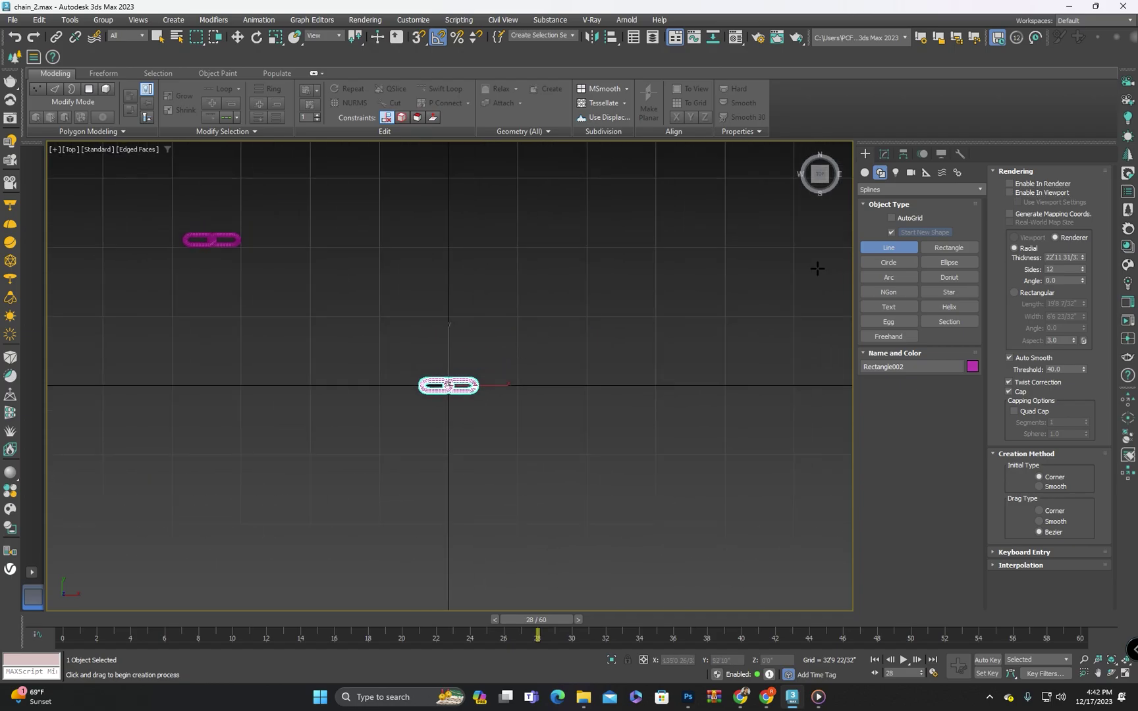
# Draw an open stepped line of six alternating vertical and horizontal straight segments beside the original link pair
pyautogui.click(633, 247)
pyautogui.scroll(-2, 620, 371)
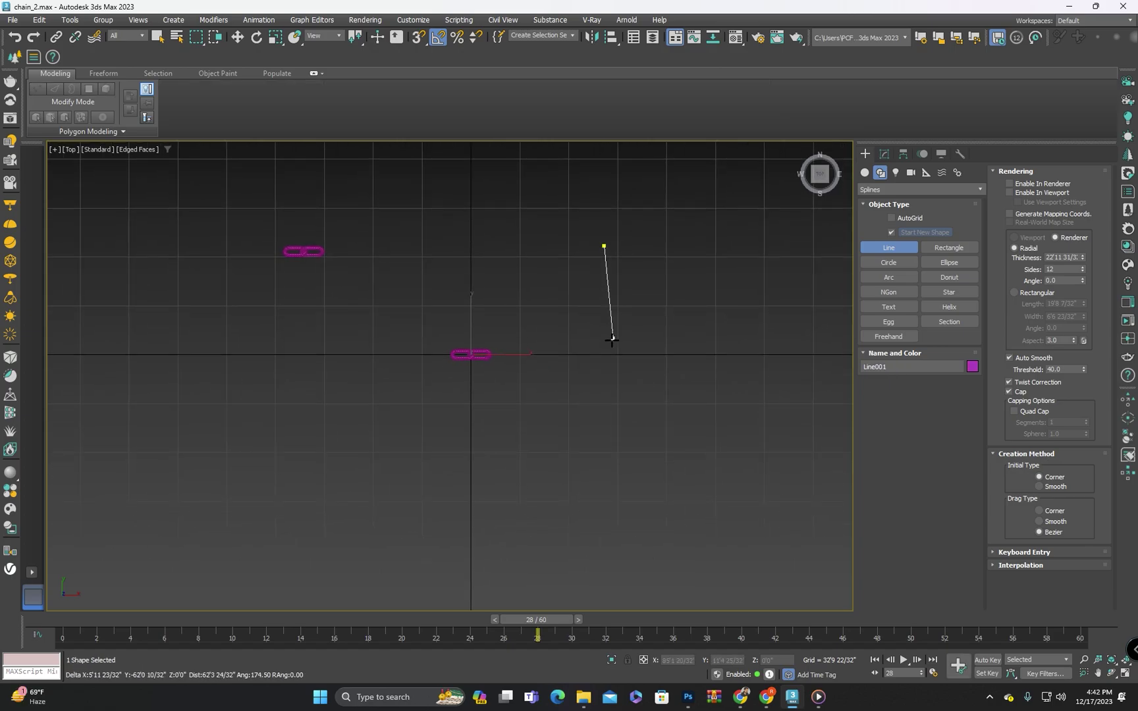
pyautogui.click(604, 346)
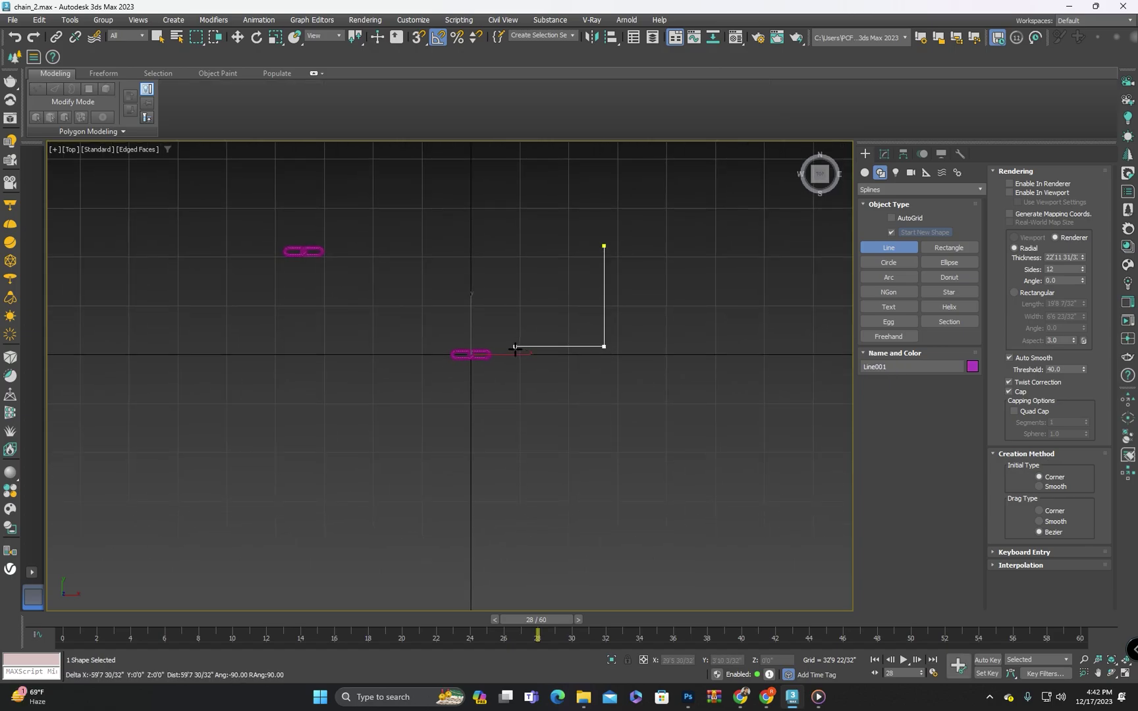
pyautogui.click(515, 347)
pyautogui.click(515, 438)
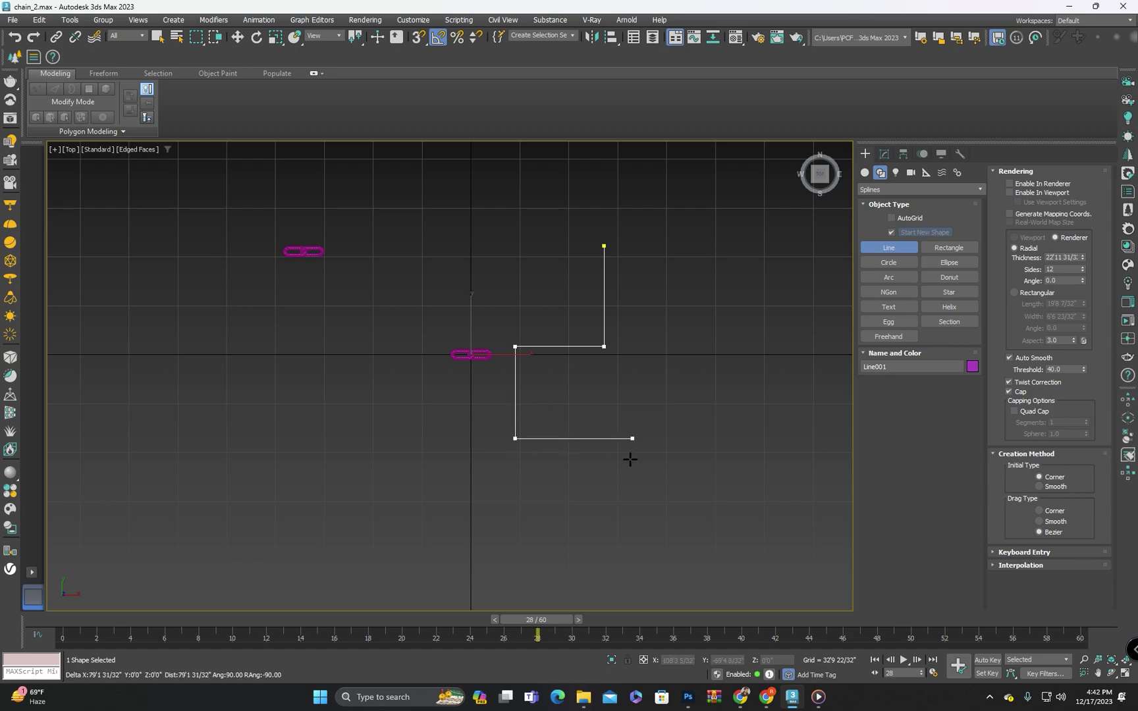
pyautogui.click(615, 464)
pyautogui.click(599, 541)
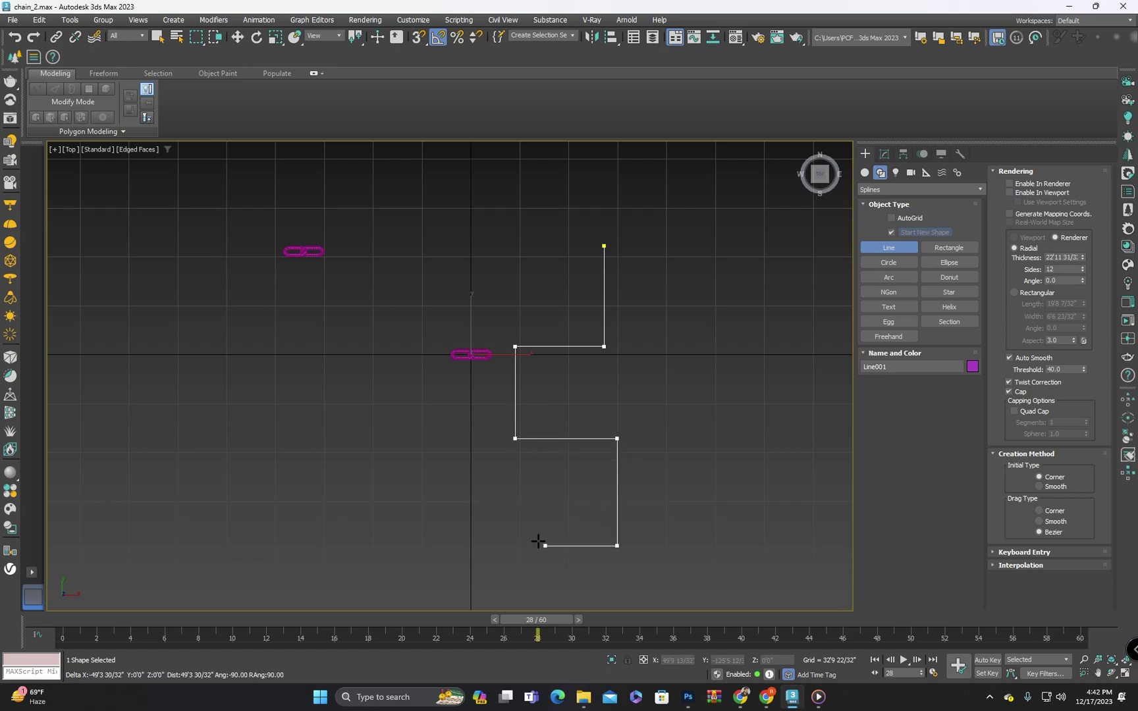
pyautogui.click(525, 540)
pyautogui.rightClick(534, 529)
pyautogui.moveTo(561, 445); pyautogui.dragTo(560, 424, button='middle')
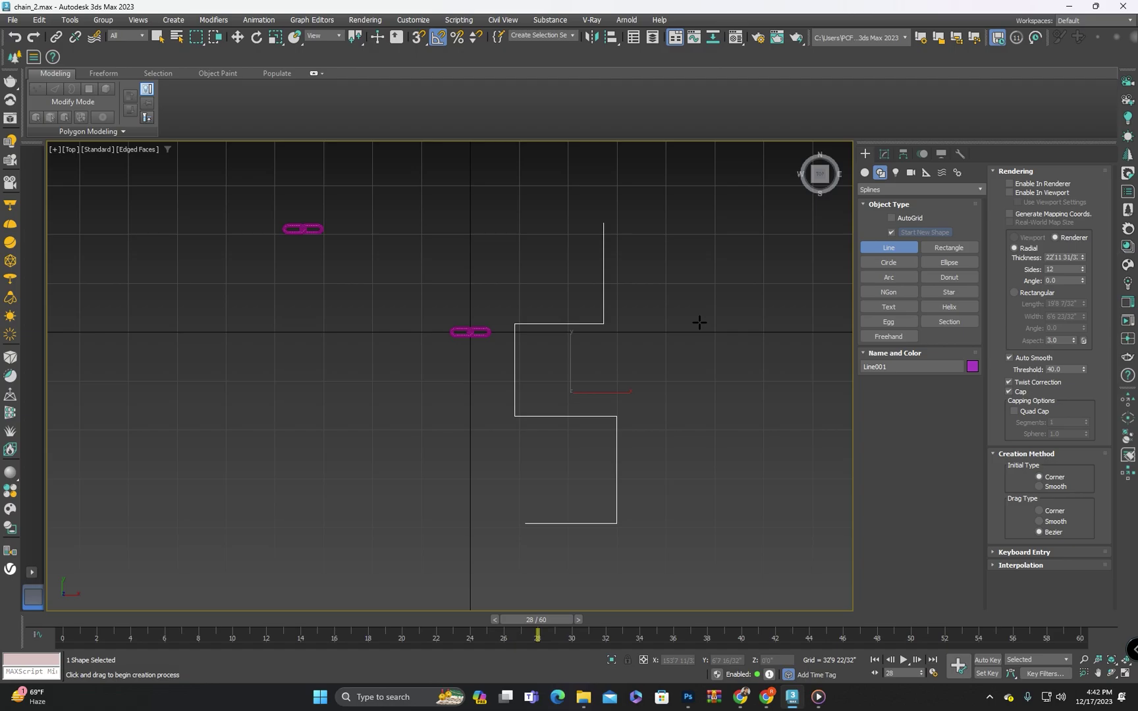
# Select all vertices of the line except its start point and fillet the corners into smooth wide curves
pyautogui.press('1')
pyautogui.moveTo(542, 546); pyautogui.dragTo(483, 536)
pyautogui.scroll(-3, 1028, 539)
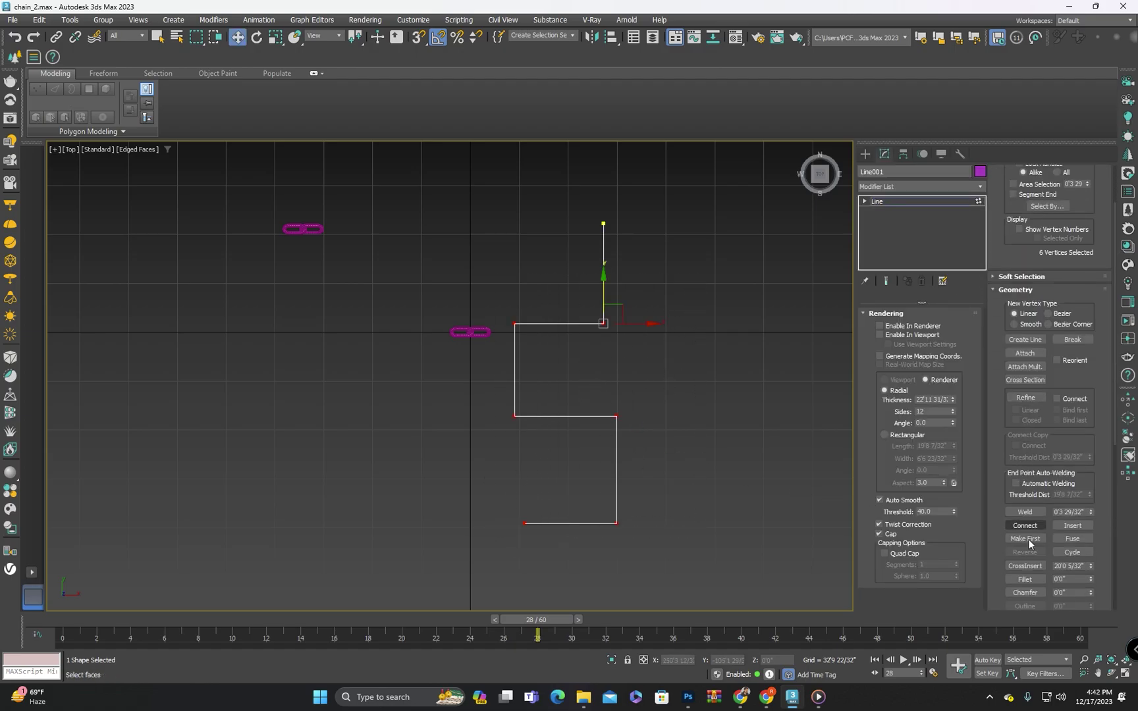
pyautogui.click(1025, 578)
pyautogui.scroll(4, 616, 352)
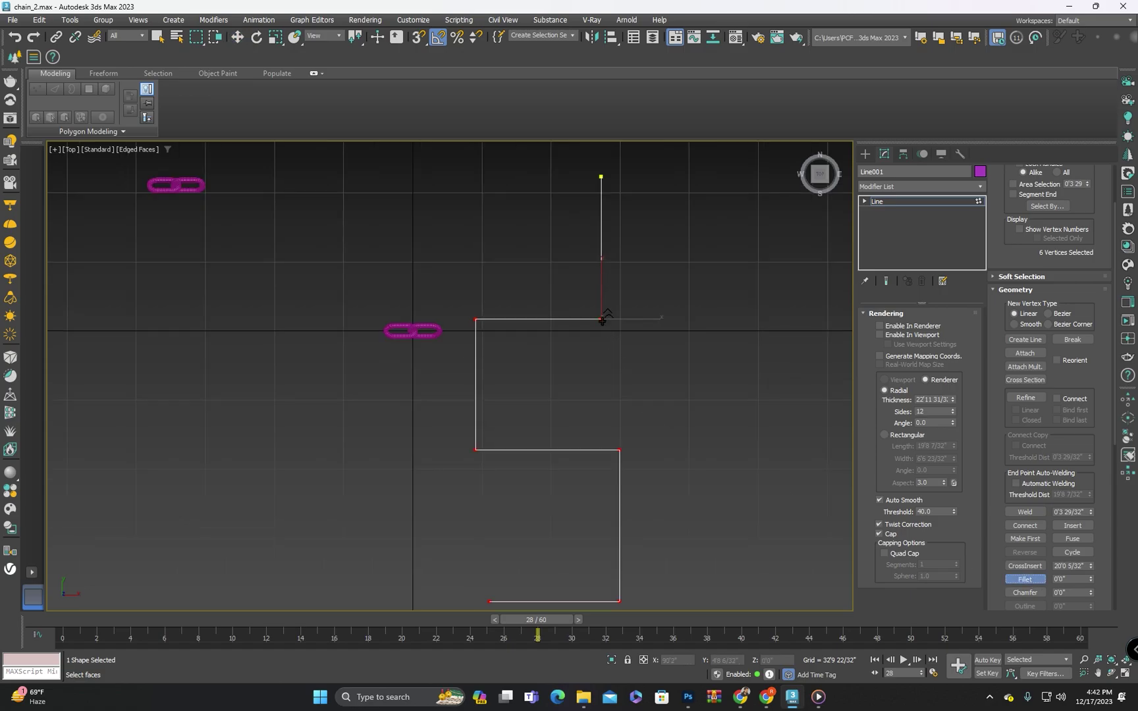
pyautogui.moveTo(601, 318); pyautogui.dragTo(601, 255)
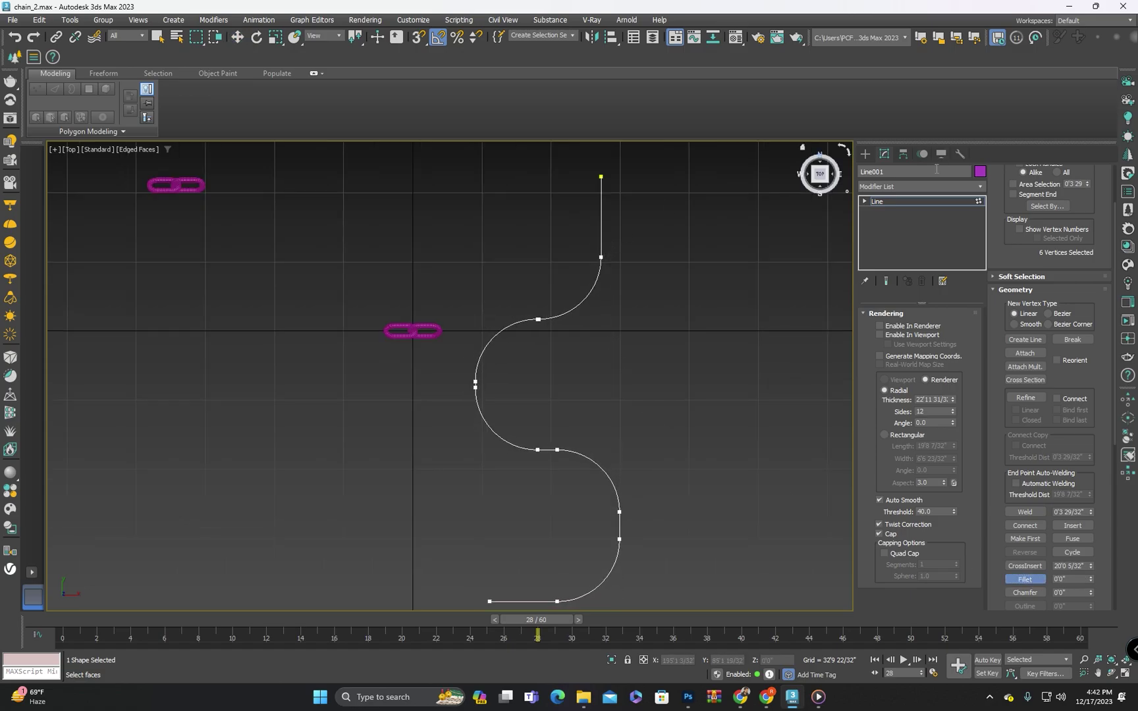
# Leave the line's vertex editing and select the original link pair at the origin
pyautogui.click(865, 156)
pyautogui.keyDown('alt'); pyautogui.moveTo(462, 408); pyautogui.dragTo(511, 325, button='middle'); pyautogui.keyUp('alt')
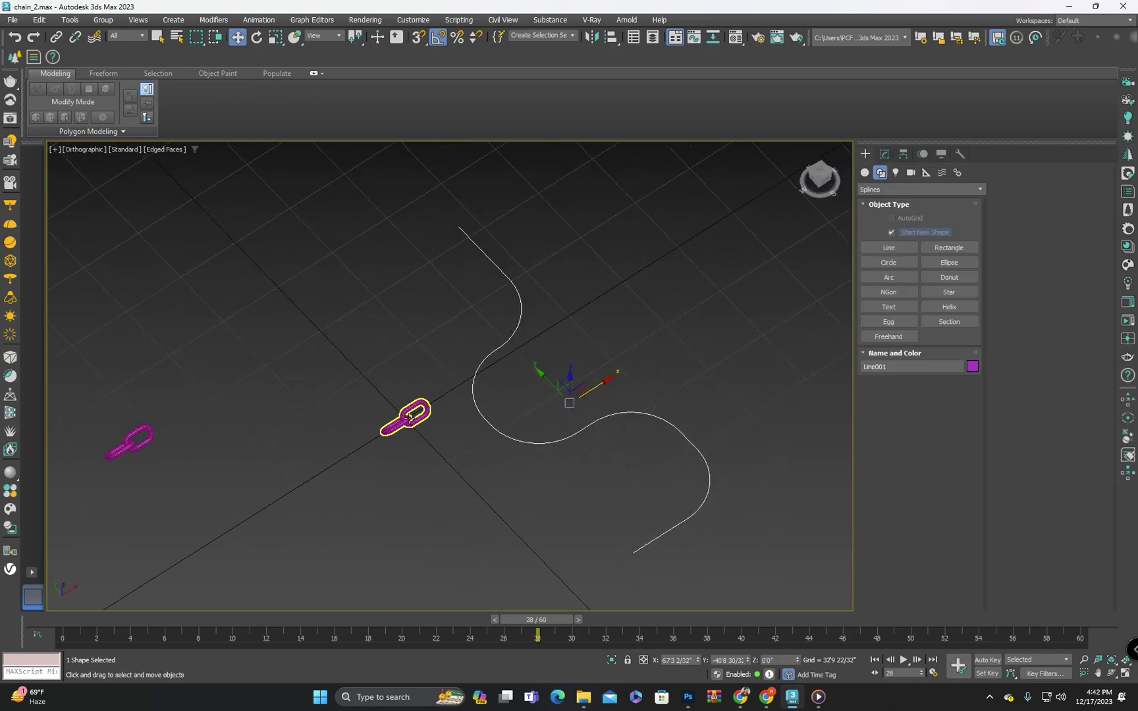
pyautogui.click(409, 418)
pyautogui.keyDown('alt'); pyautogui.moveTo(482, 451); pyautogui.dragTo(436, 439, button='middle'); pyautogui.keyUp('alt')
pyautogui.scroll(4, 436, 440)
pyautogui.scroll(3, 390, 391)
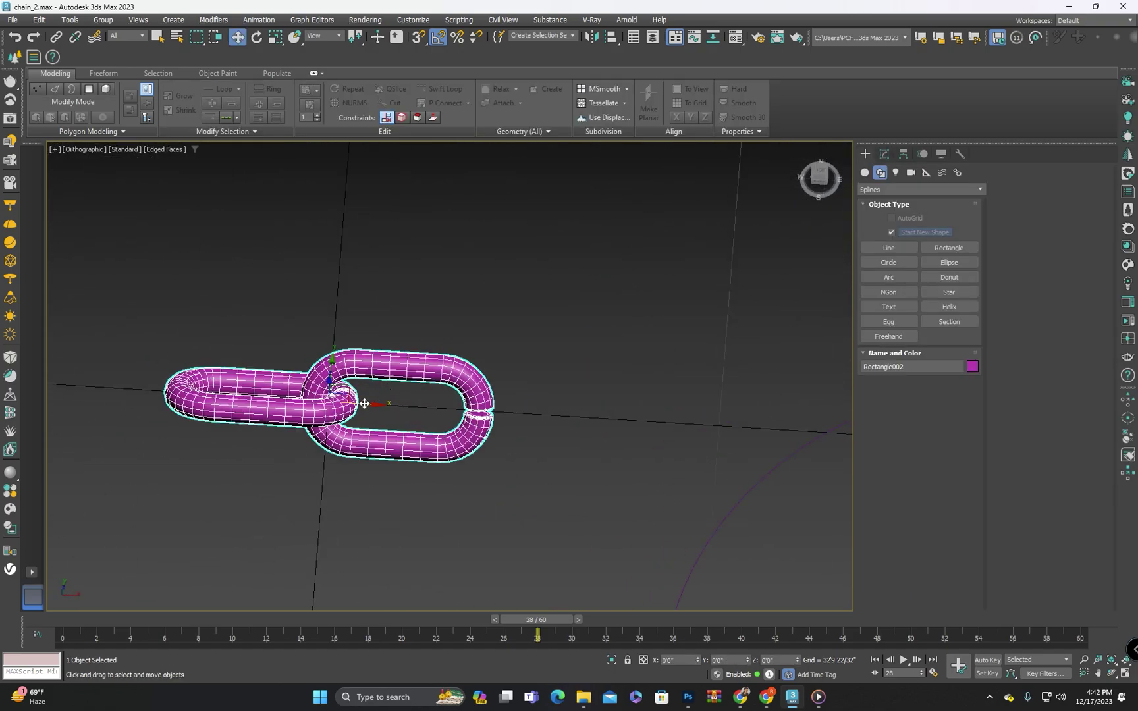
pyautogui.scroll(4, 364, 403)
pyautogui.scroll(-2, 366, 401)
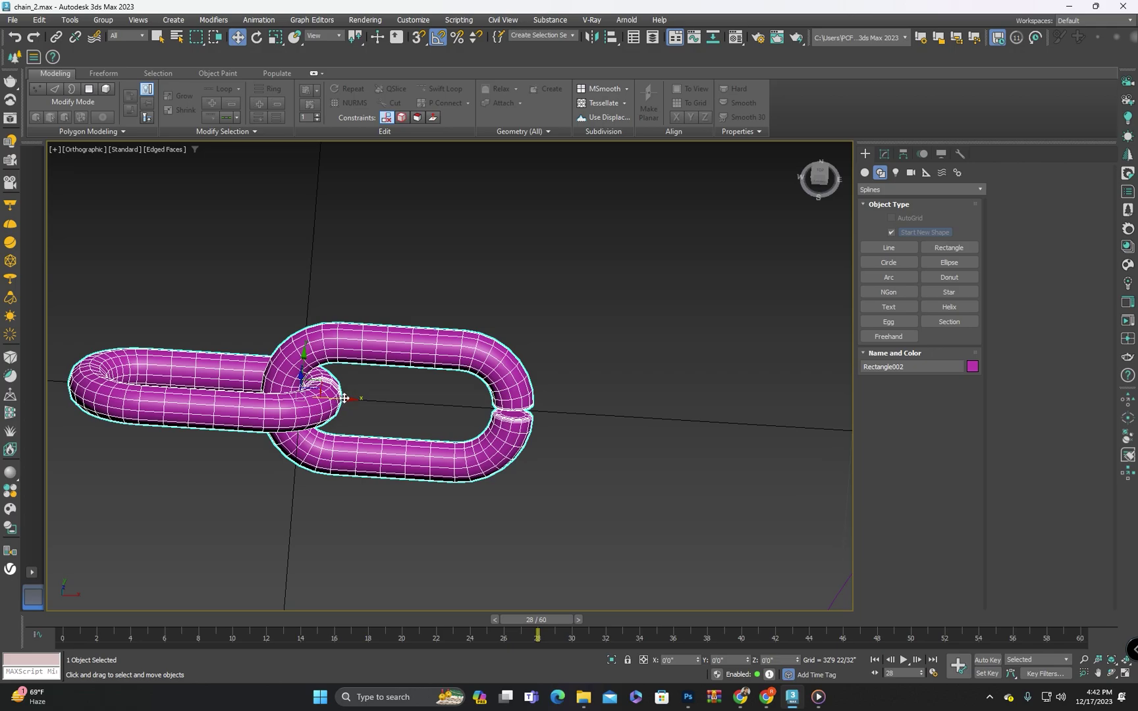
pyautogui.moveTo(344, 397)
pyautogui.keyDown('shift'); pyautogui.mouseDown()
pyautogui.moveTo(692, 448)
pyautogui.moveTo(718, 465)
pyautogui.mouseUp(); pyautogui.keyUp('shift')
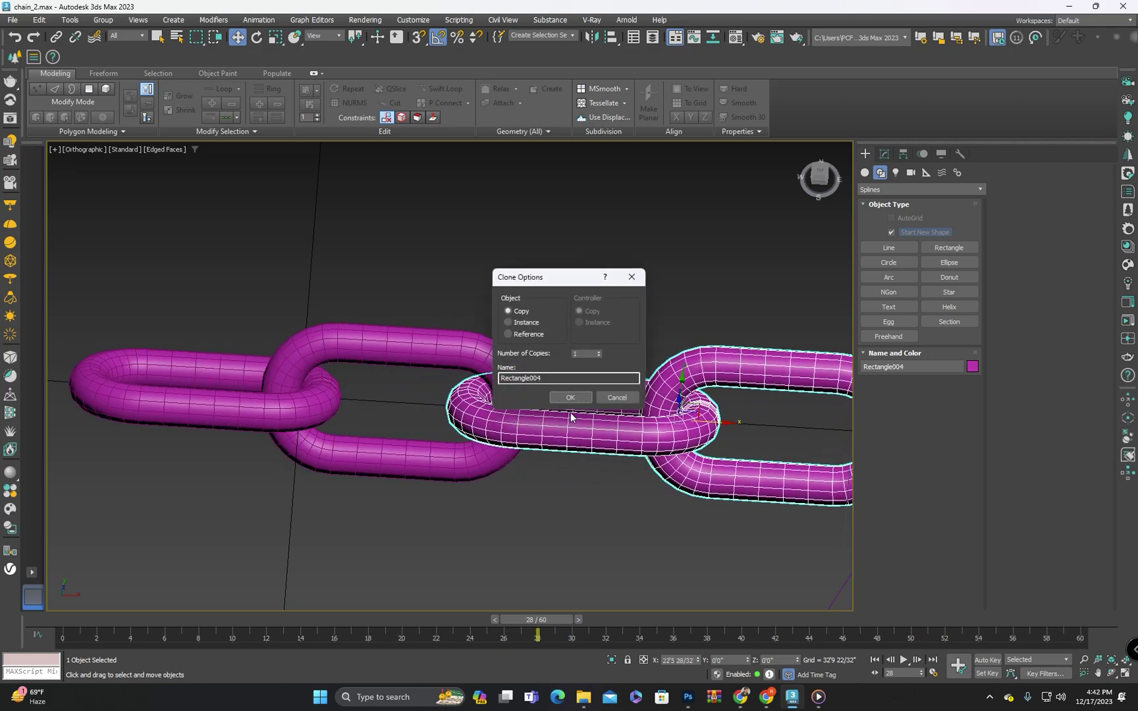
pyautogui.click(607, 398)
pyautogui.keyDown('alt'); pyautogui.moveTo(547, 391); pyautogui.dragTo(553, 436, button='middle'); pyautogui.keyUp('alt')
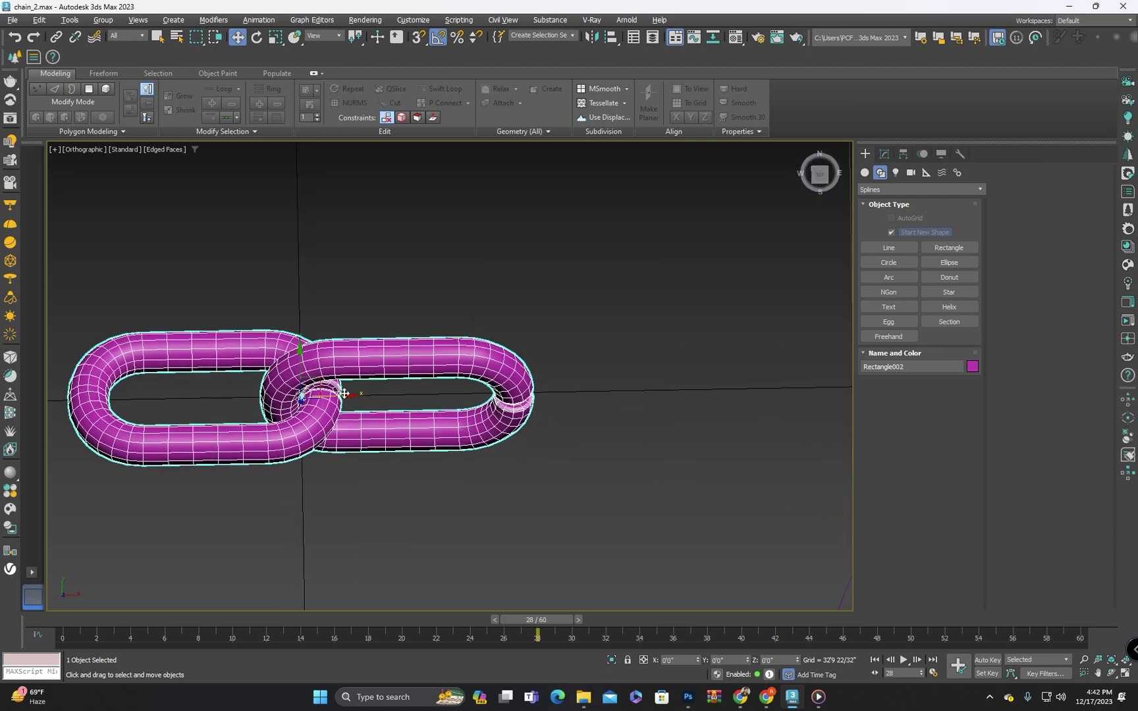
# Clone the link pair along X at about 22'9" spacing as 14 copies, so the links interlock into a straight chain
pyautogui.moveTo(344, 393)
pyautogui.keyDown('shift'); pyautogui.mouseDown()
pyautogui.moveTo(718, 415)
pyautogui.moveTo(727, 432)
pyautogui.mouseUp(); pyautogui.keyUp('shift')
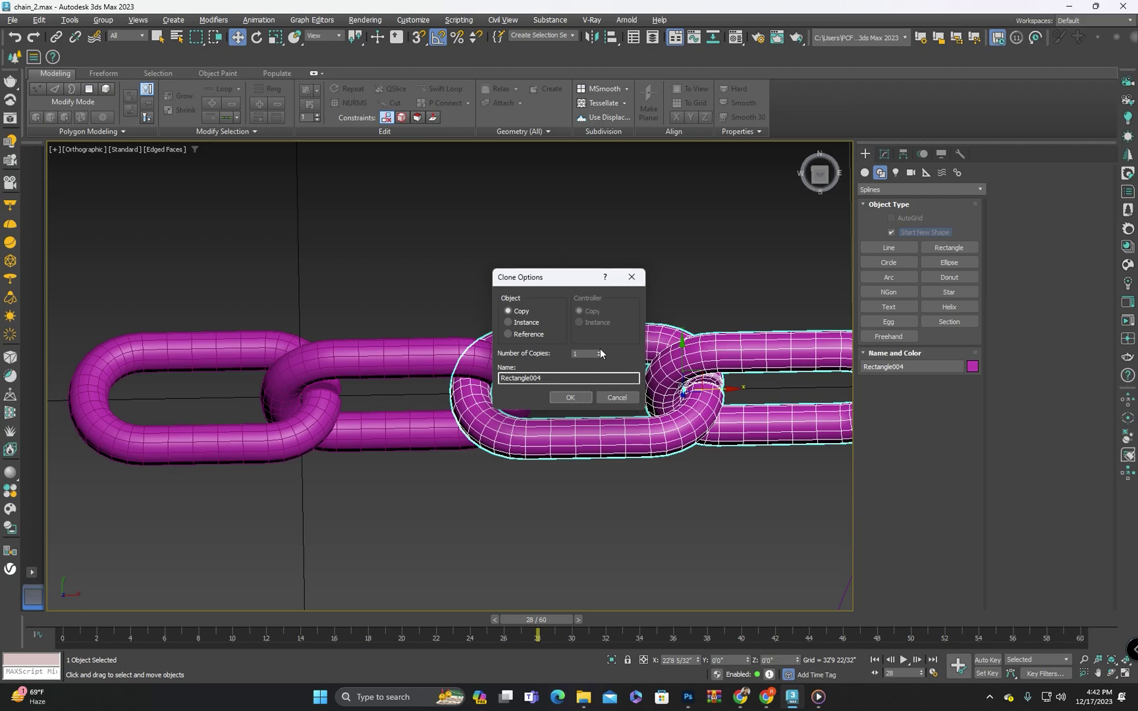
pyautogui.doubleClick(585, 353)
pyautogui.click(576, 399)
pyautogui.scroll(-10, 528, 423)
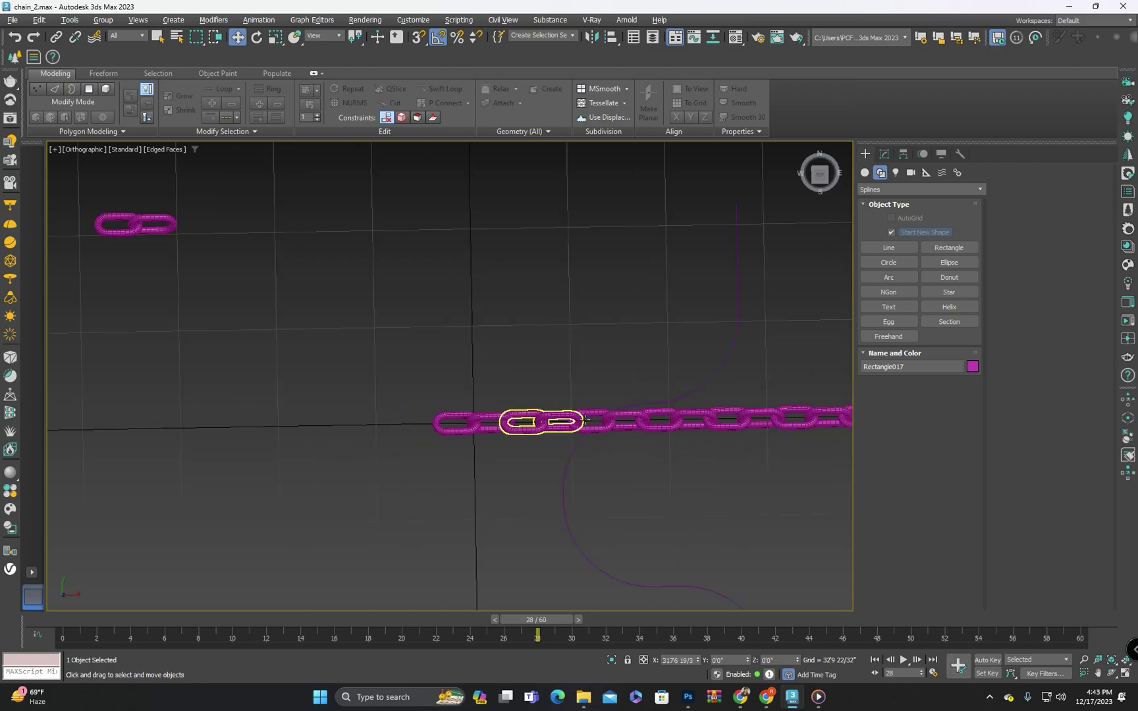
pyautogui.moveTo(530, 424)
pyautogui.mouseDown(button='middle')
pyautogui.moveTo(321, 393)
pyautogui.moveTo(425, 415)
pyautogui.mouseUp(button='middle')
pyautogui.click(365, 357)
pyautogui.scroll(3, 632, 428)
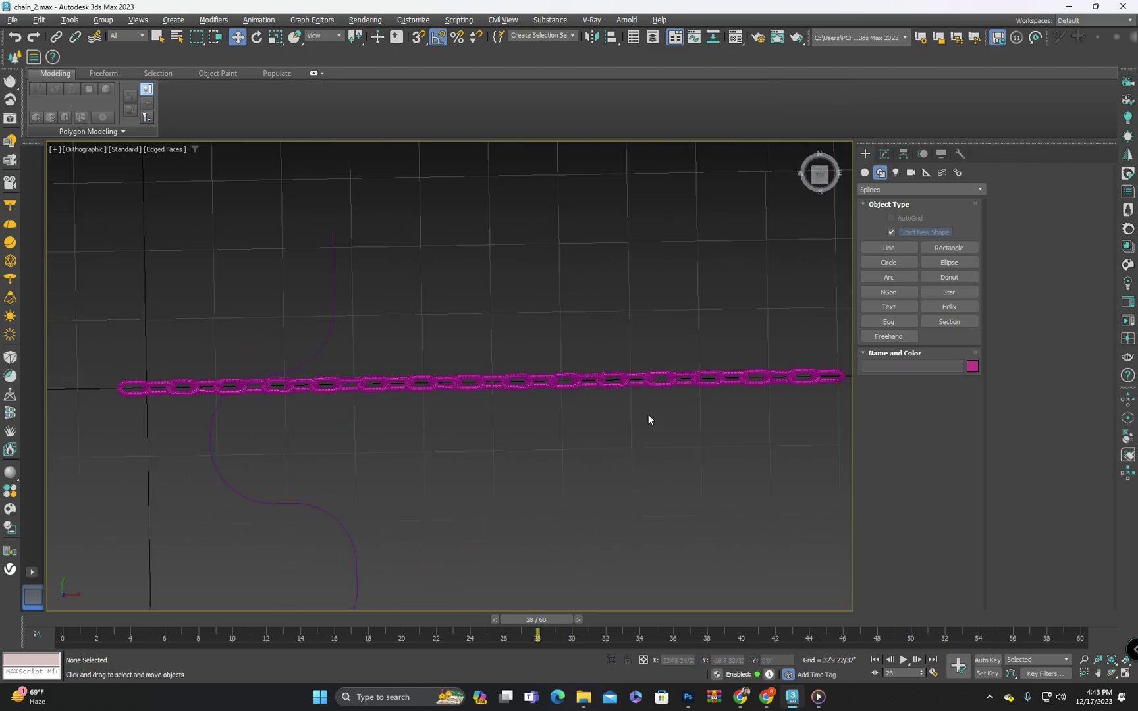
pyautogui.scroll(5, 740, 369)
pyautogui.scroll(-6, 740, 369)
# Rename the separate link-pair clone away from the chain as chain_2
pyautogui.moveTo(528, 379); pyautogui.dragTo(746, 449, button='middle')
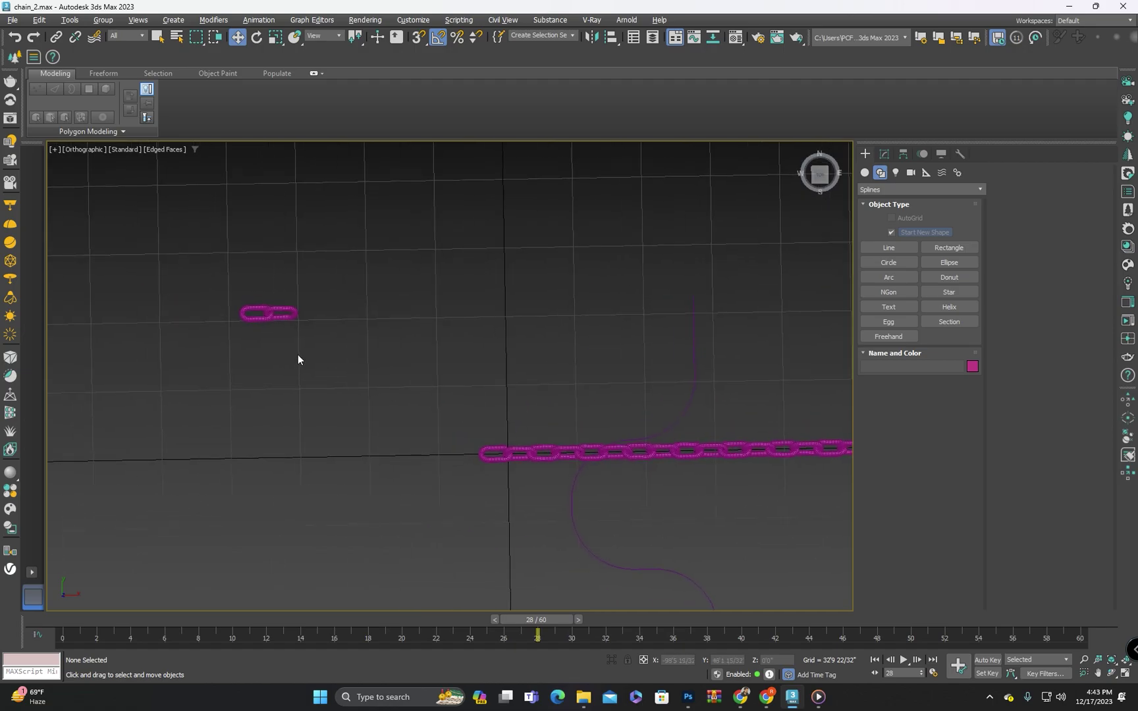
pyautogui.scroll(4, 268, 327)
pyautogui.click(277, 309)
pyautogui.click(884, 153)
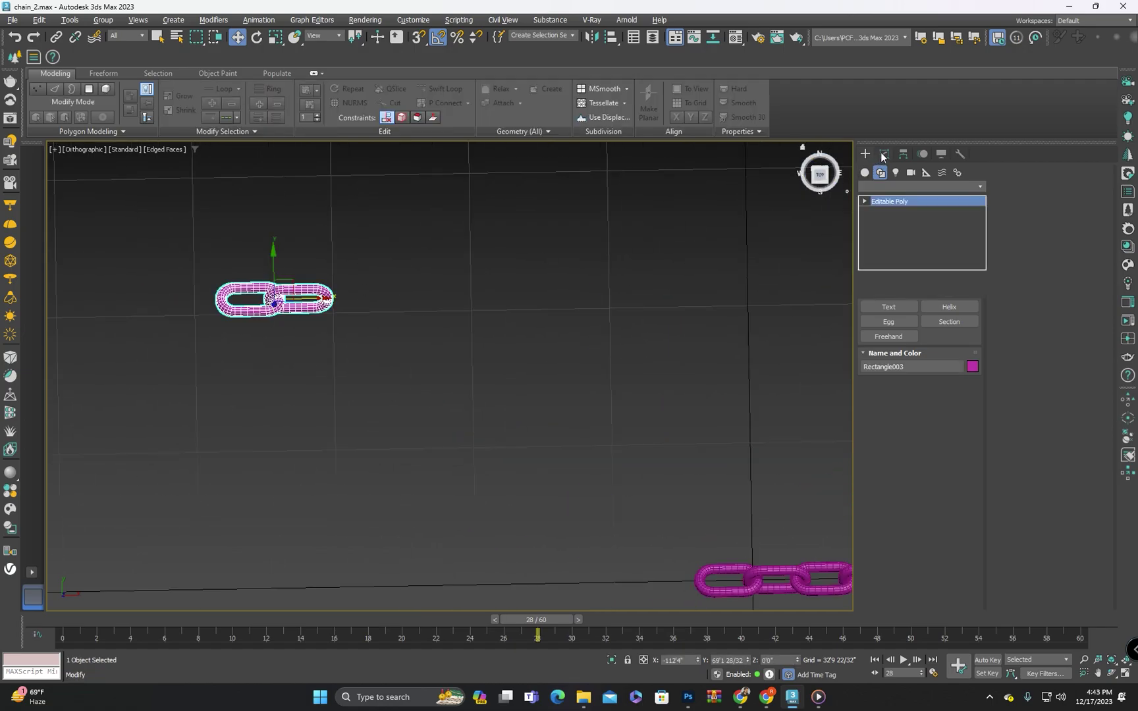
pyautogui.write('ca')
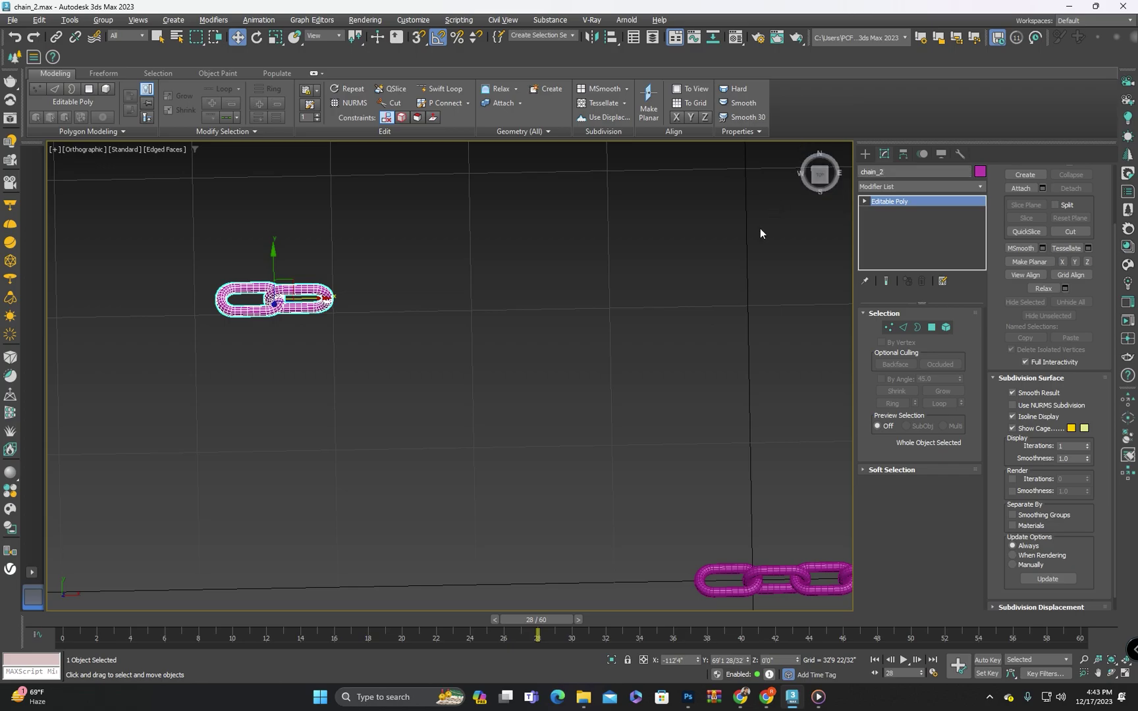
# Attach Rectangle004 through Rectangle017 to the original link pair at the origin to form one chain object
pyautogui.scroll(-3, 671, 376)
pyautogui.moveTo(671, 376); pyautogui.dragTo(344, 344, button='middle')
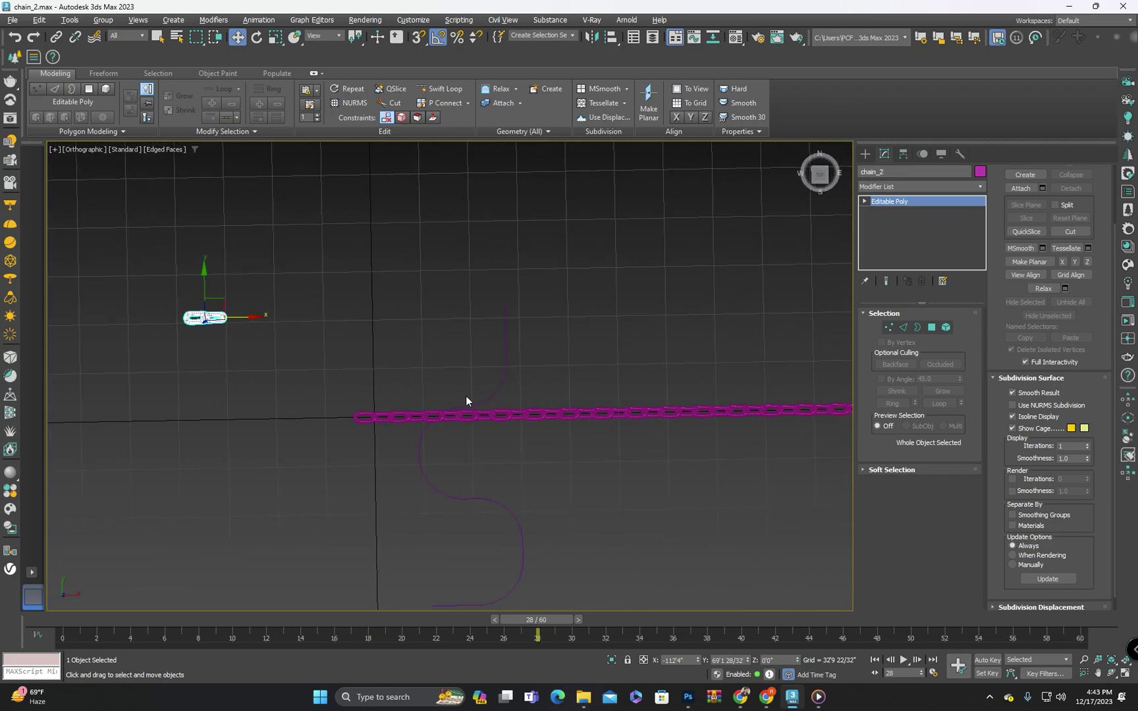
pyautogui.click(374, 417)
pyautogui.keyDown('alt'); pyautogui.moveTo(373, 417); pyautogui.dragTo(397, 395, button='middle'); pyautogui.keyUp('alt')
pyautogui.rightClick(349, 412)
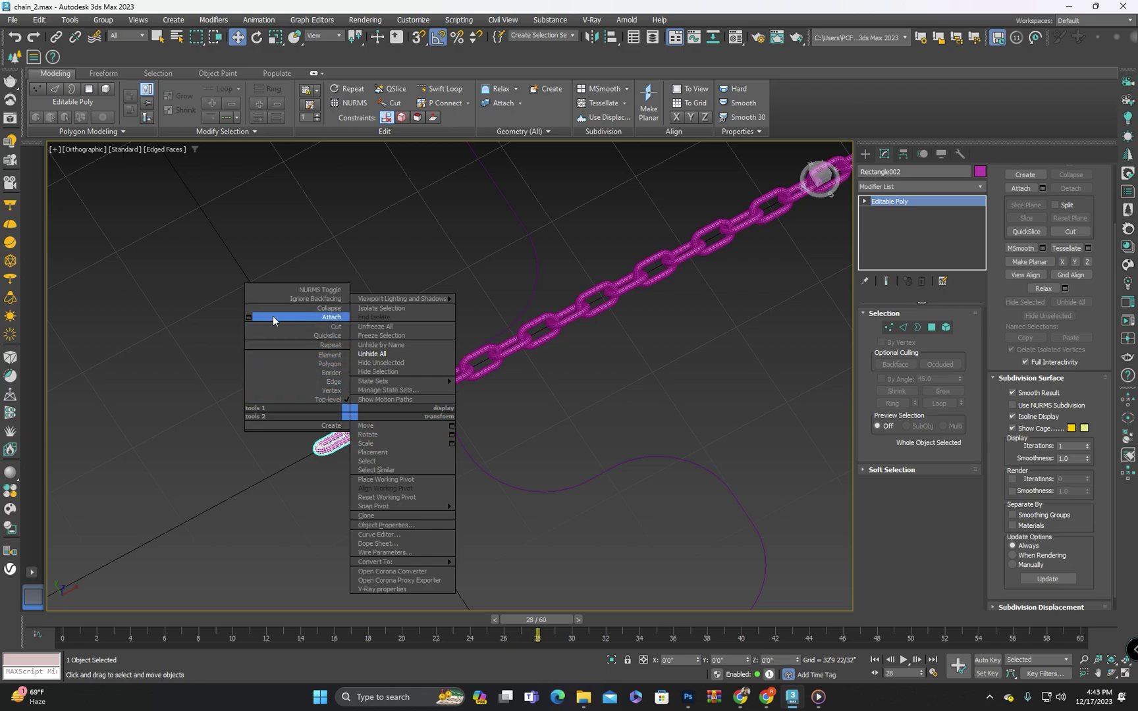
pyautogui.click(250, 317)
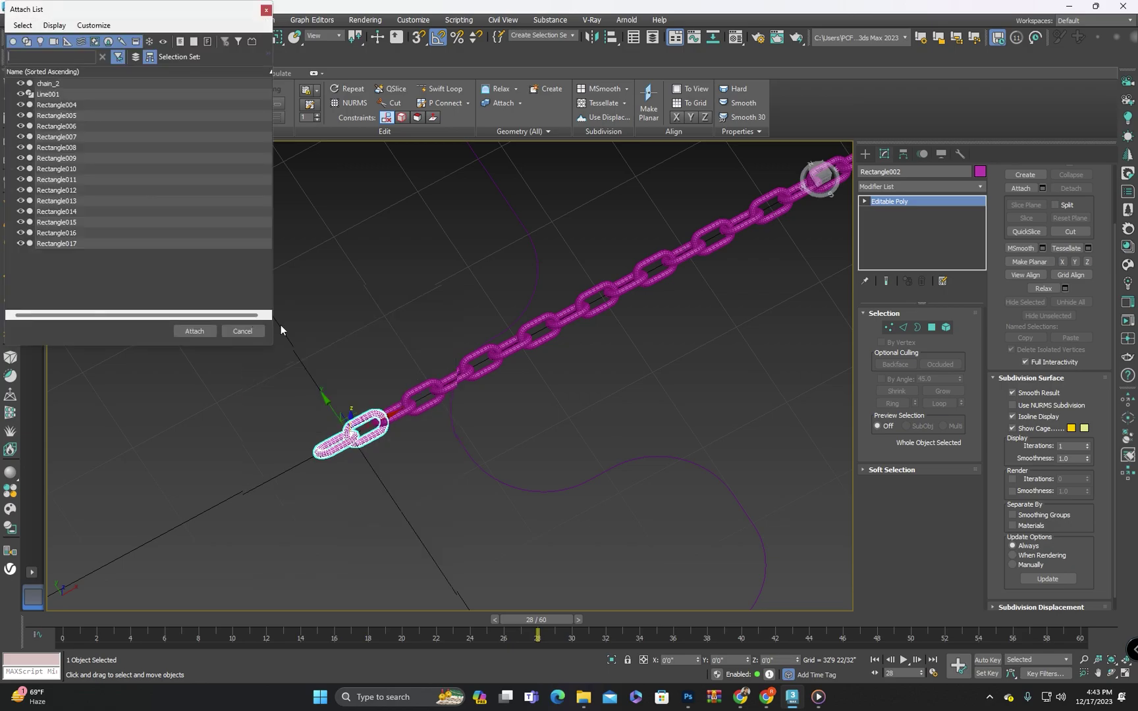
pyautogui.click(69, 104)
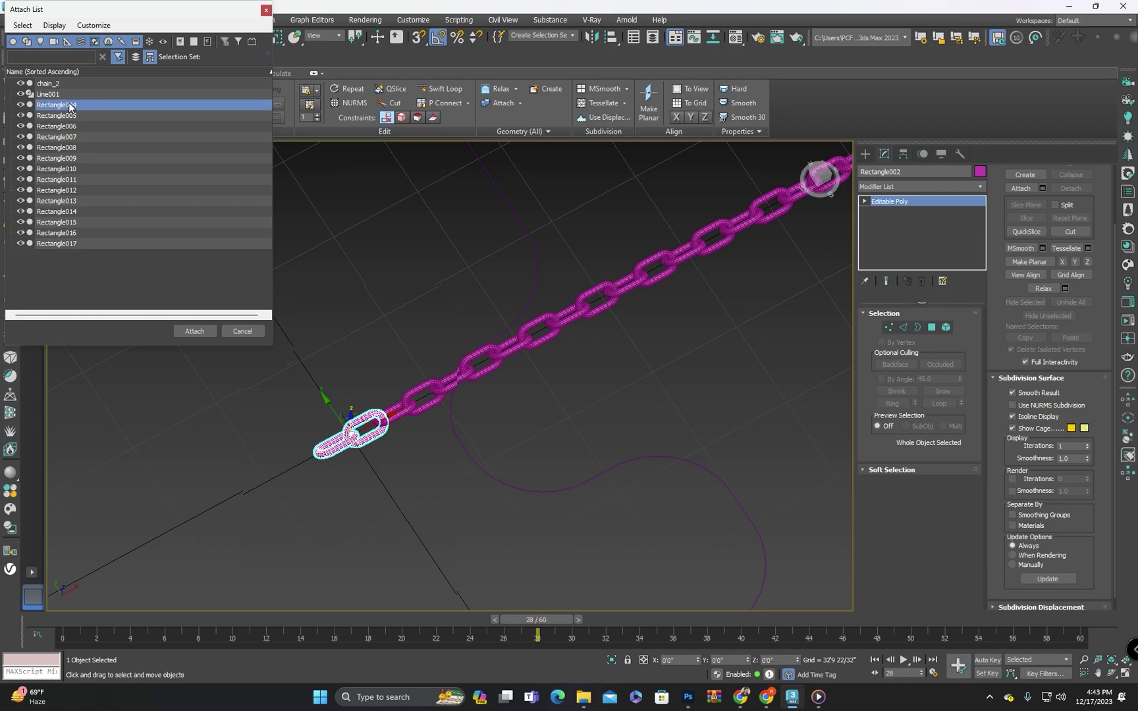
pyautogui.keyDown('shift'); pyautogui.click(68, 244); pyautogui.keyUp('shift')
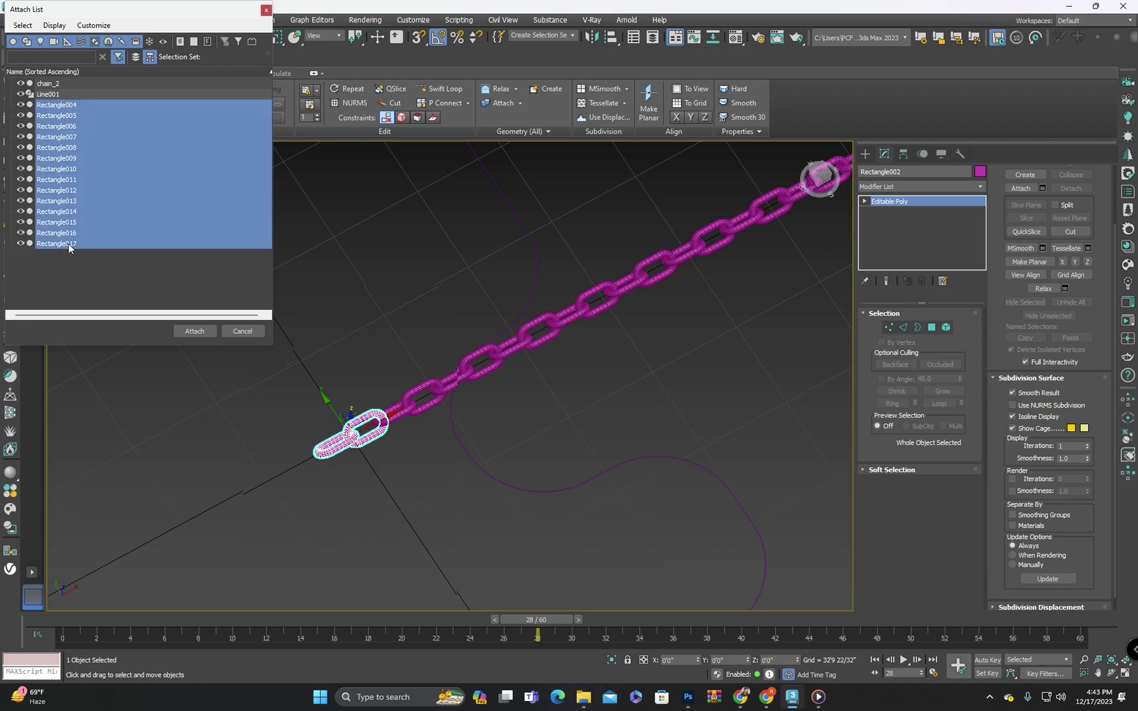
pyautogui.click(195, 331)
pyautogui.scroll(-4, 427, 377)
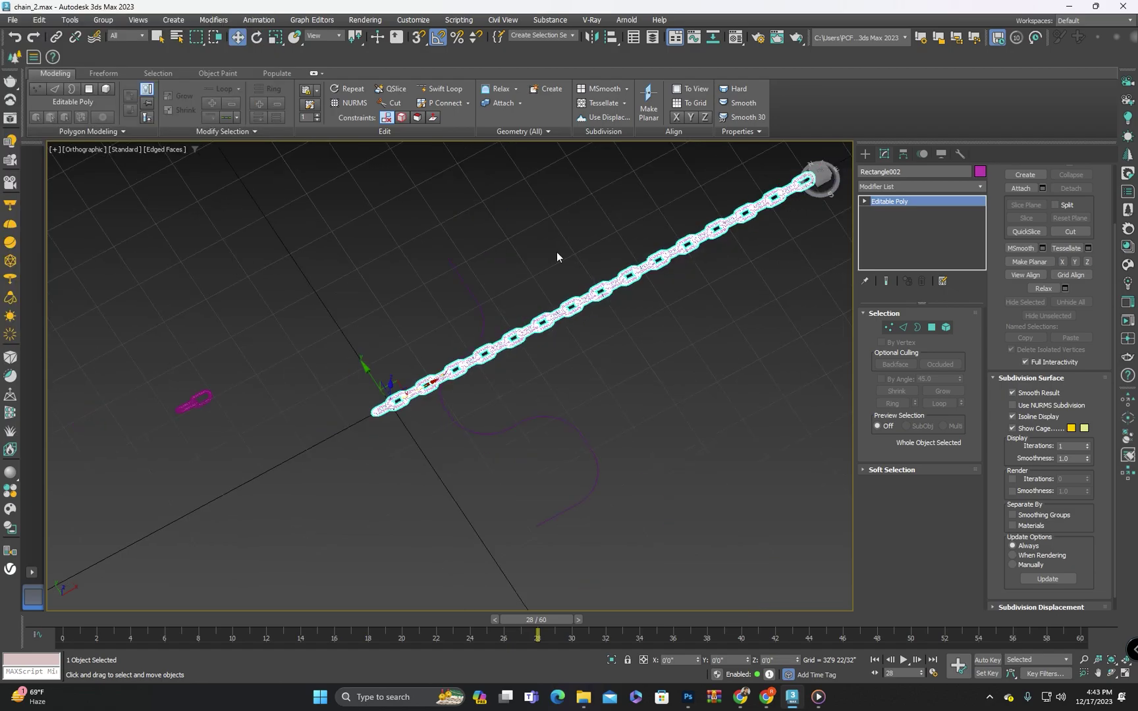
# Turn off the edged faces display and inspect the attached chain up close
pyautogui.click(557, 252)
pyautogui.click(522, 340)
pyautogui.keyDown('alt'); pyautogui.moveTo(522, 340); pyautogui.dragTo(349, 376, button='middle'); pyautogui.keyUp('alt')
pyautogui.moveTo(348, 377); pyautogui.dragTo(412, 352, button='middle')
pyautogui.scroll(5, 415, 350)
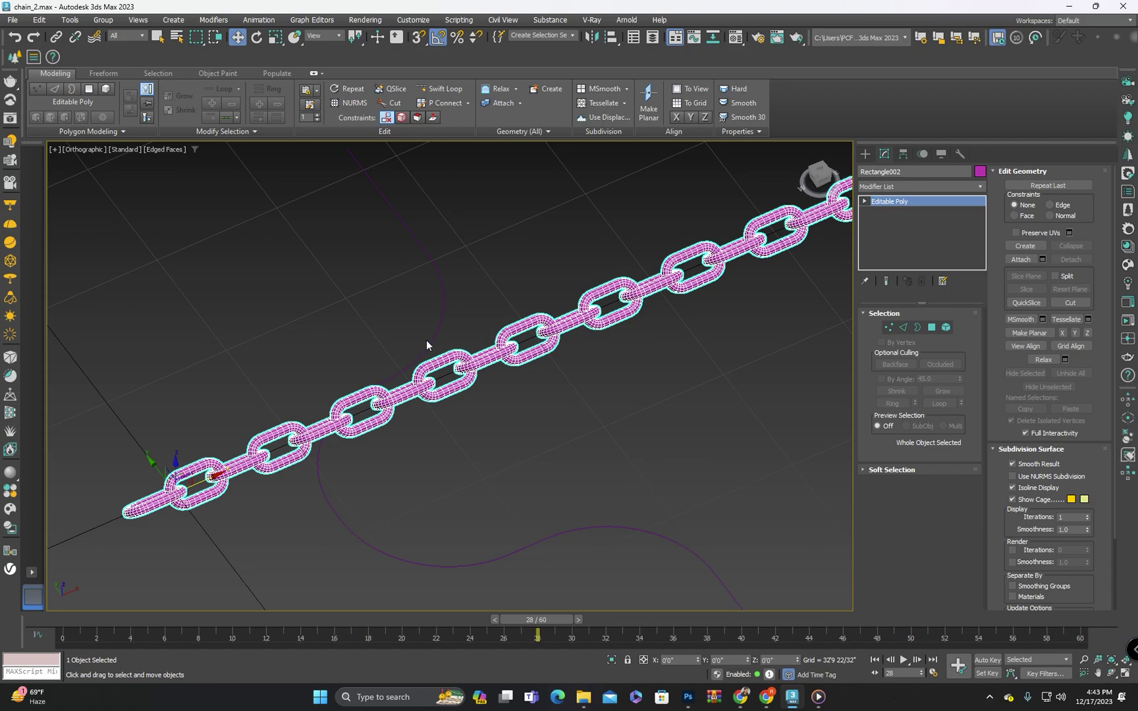
pyautogui.scroll(3, 426, 340)
pyautogui.press('F4')
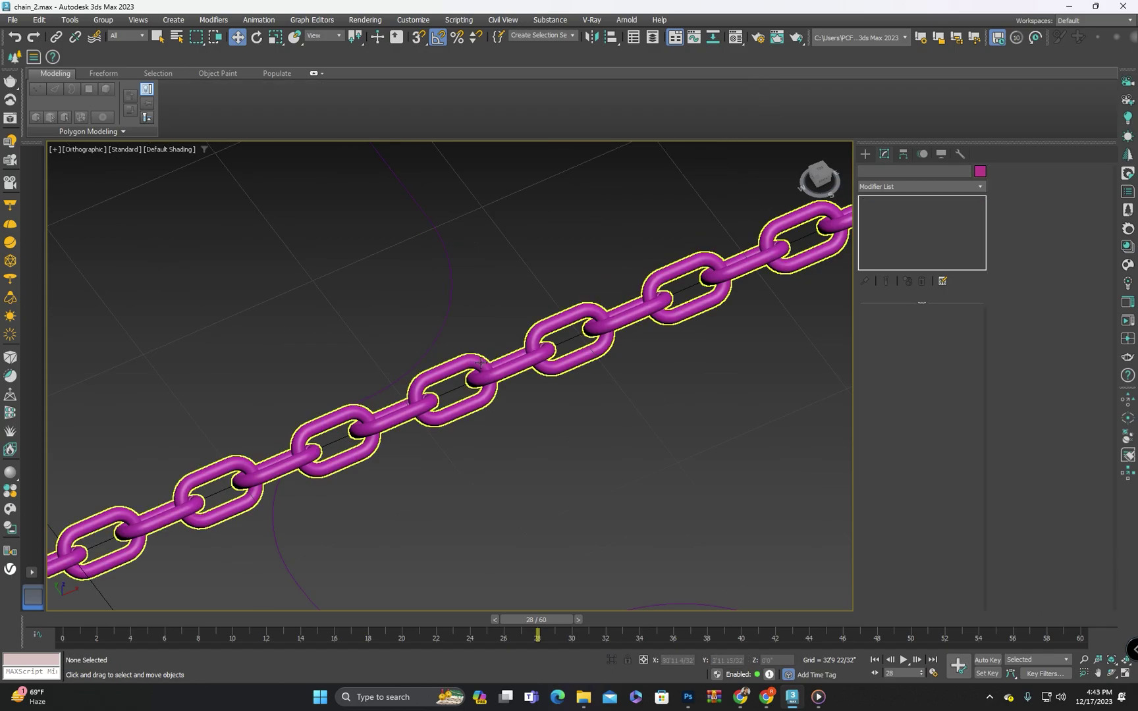
pyautogui.scroll(-7, 643, 332)
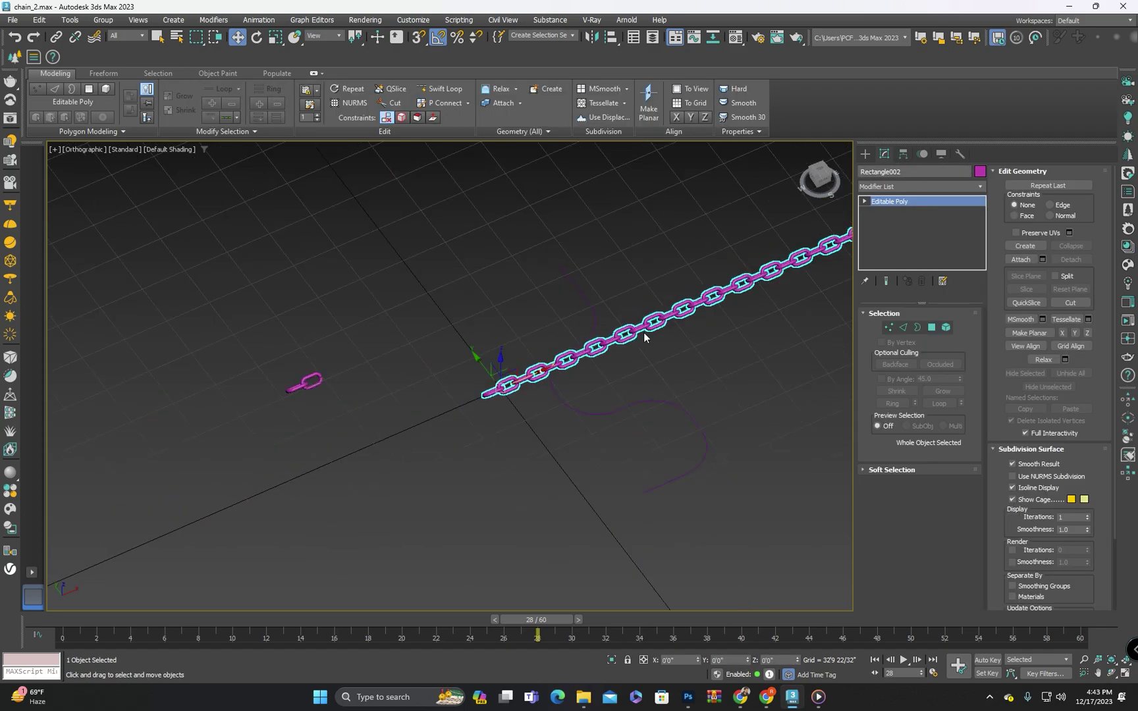
# Scale the whole chain uniformly down to about 63 percent
pyautogui.moveTo(644, 332); pyautogui.dragTo(507, 349, button='middle')
pyautogui.scroll(1, 486, 356)
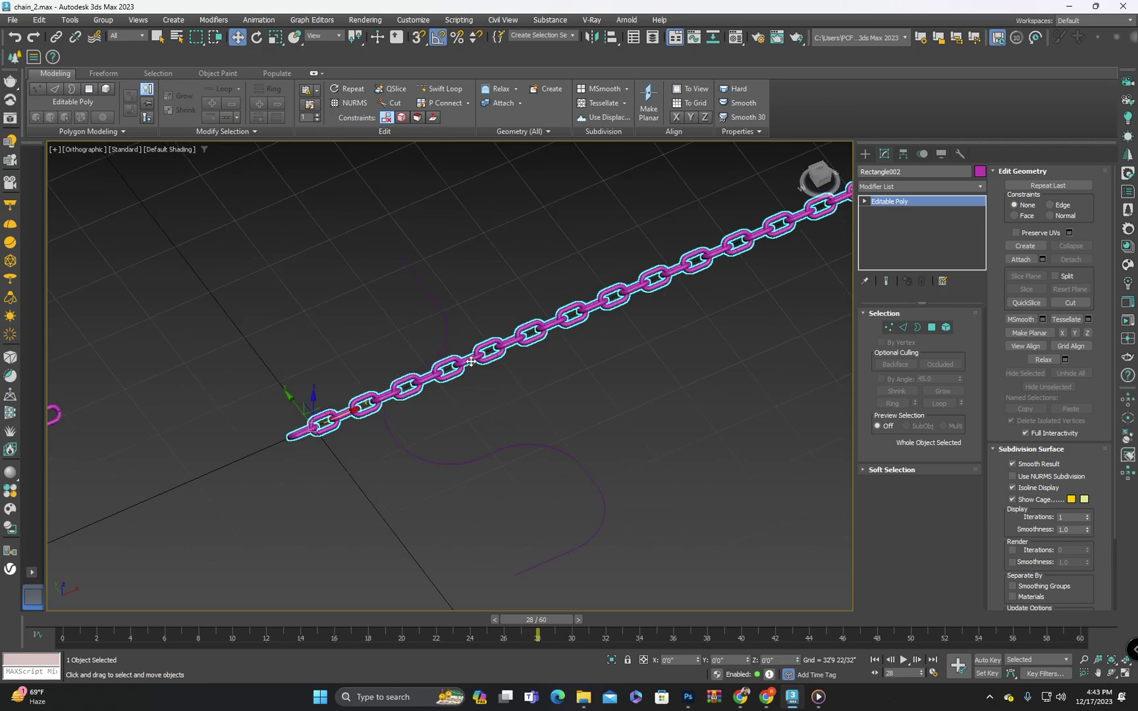
pyautogui.press('r')
pyautogui.moveTo(310, 429); pyautogui.dragTo(311, 468)
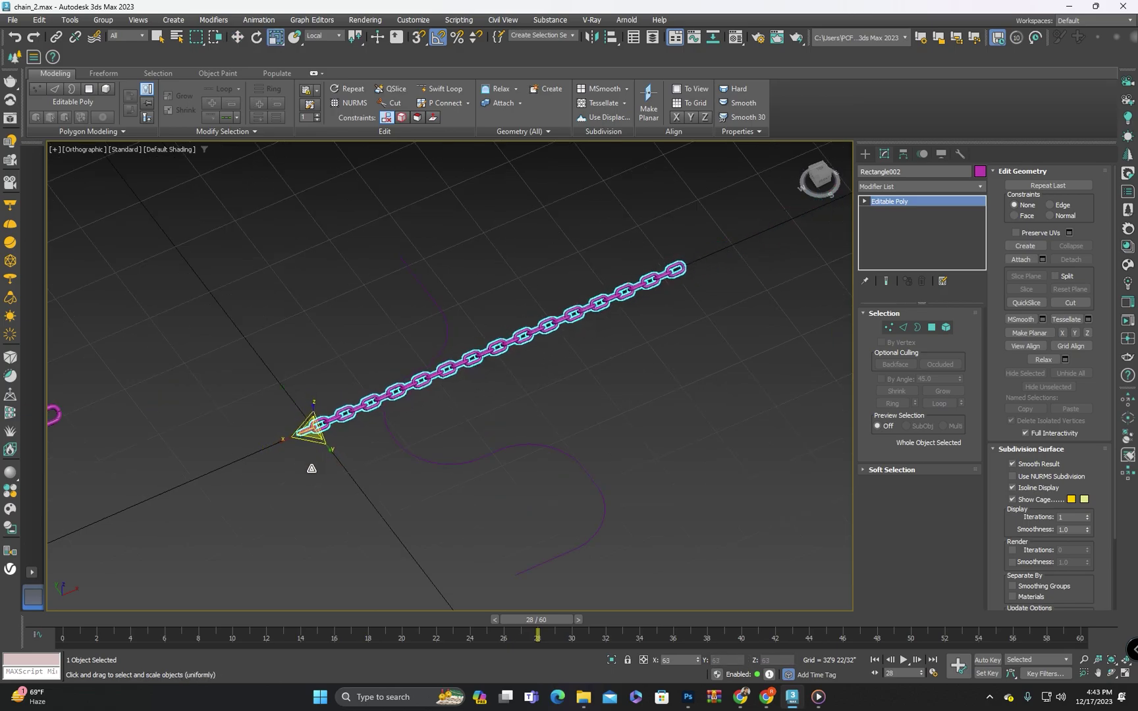
pyautogui.scroll(2, 390, 379)
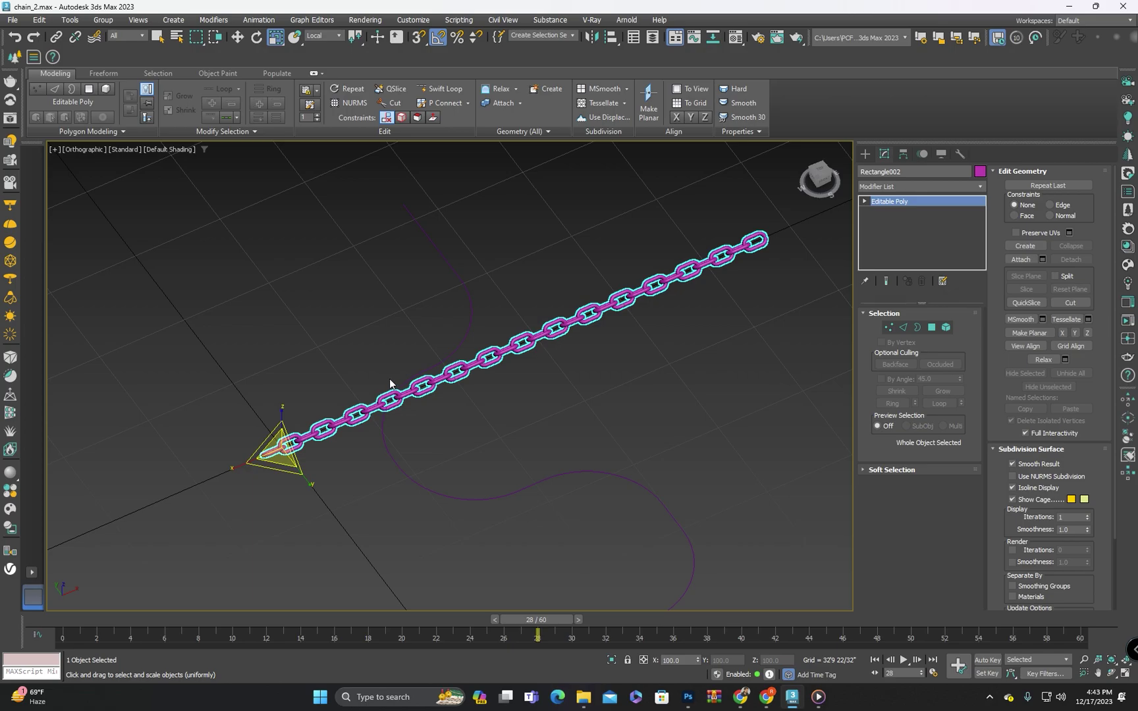
pyautogui.scroll(4, 321, 445)
pyautogui.scroll(-5, 435, 376)
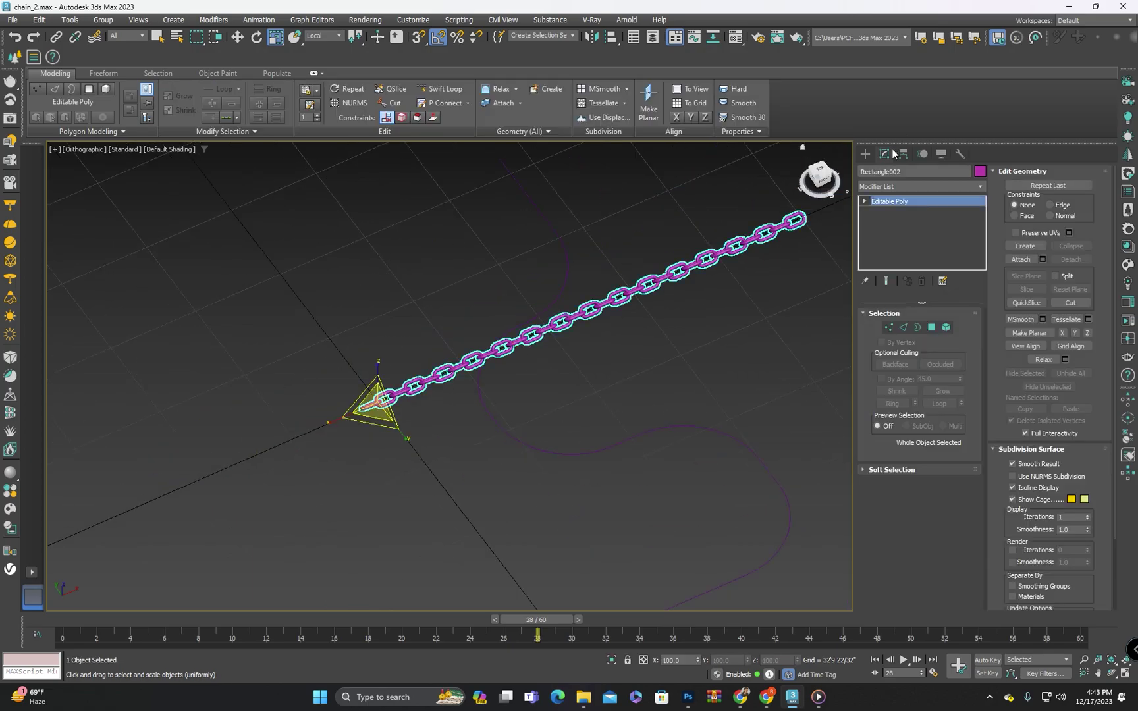
# Apply Reset XForm to the scaled chain and convert it back to Editable Poly
pyautogui.click(959, 155)
pyautogui.click(914, 298)
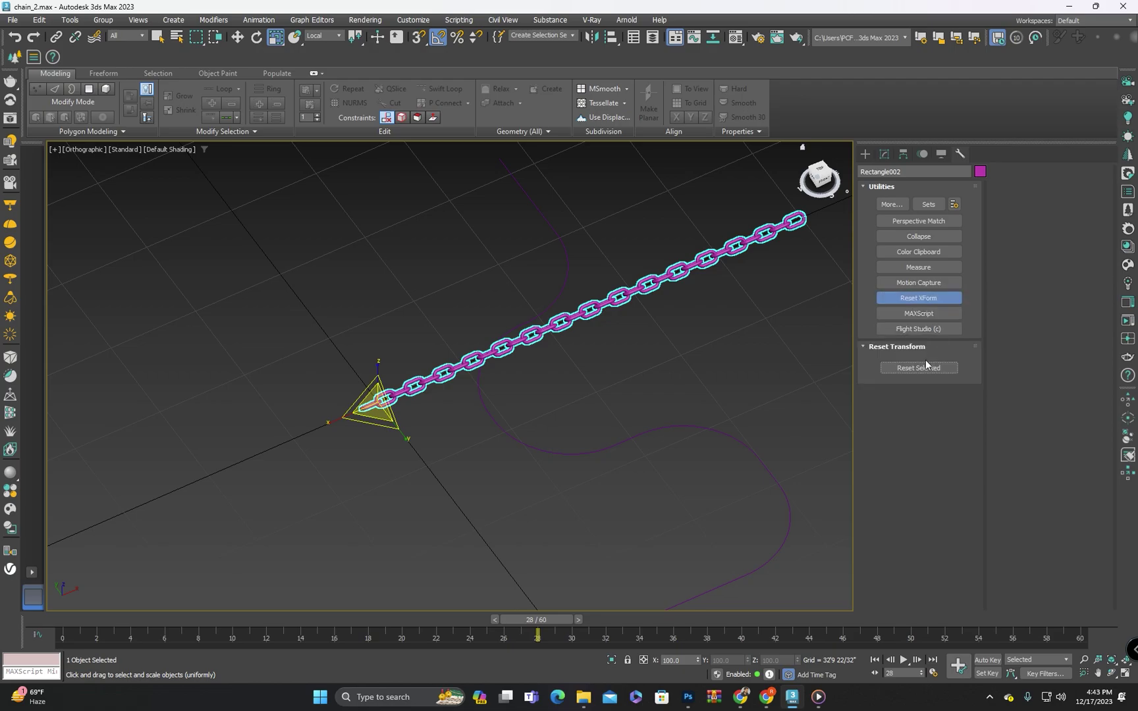
pyautogui.click(921, 298)
pyautogui.rightClick(627, 281)
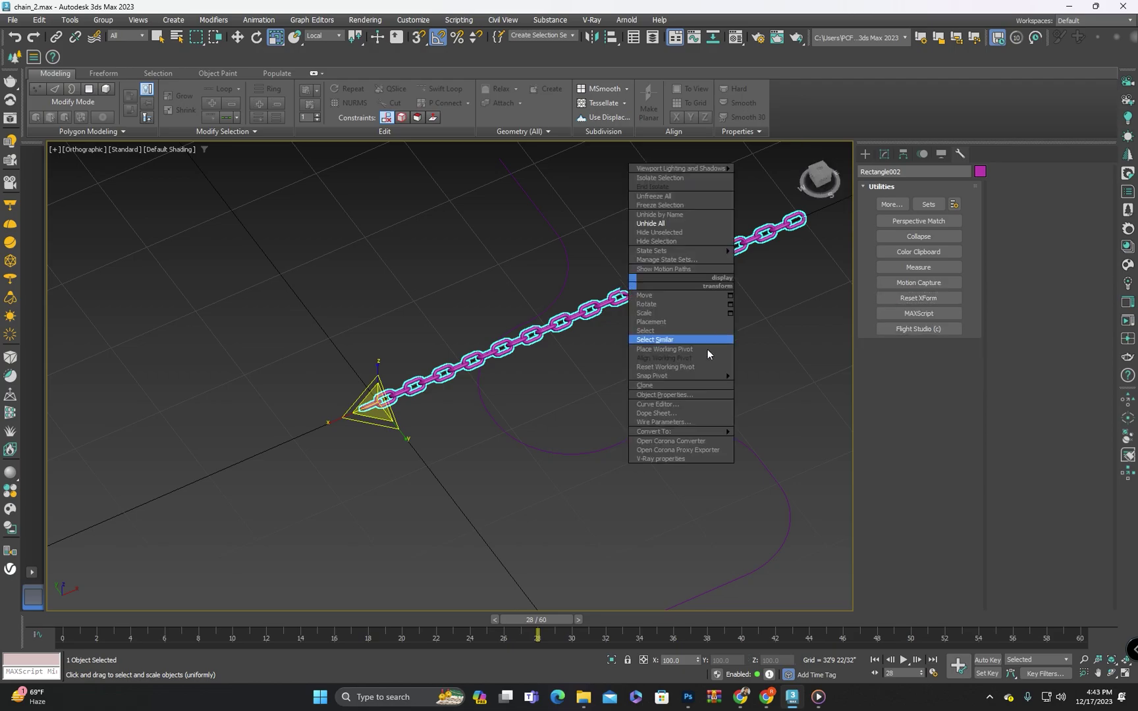
pyautogui.moveTo(687, 434)
pyautogui.click(757, 441)
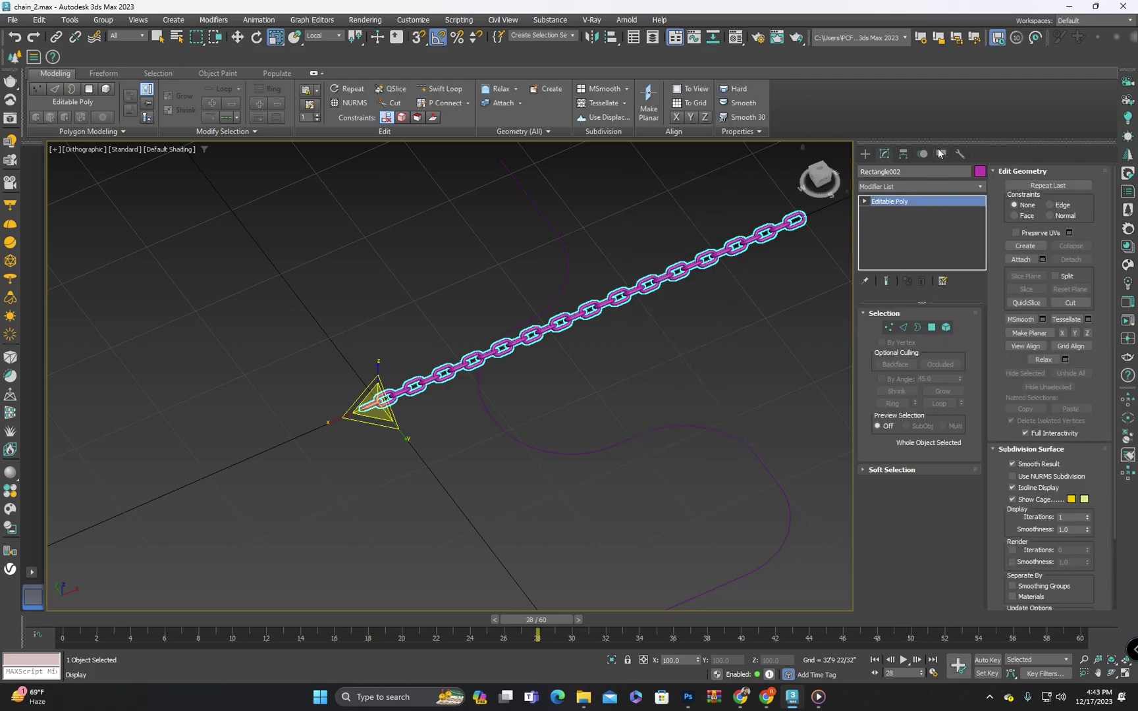
# Center the chain's pivot to the object
pyautogui.click(908, 155)
pyautogui.click(915, 236)
pyautogui.click(918, 298)
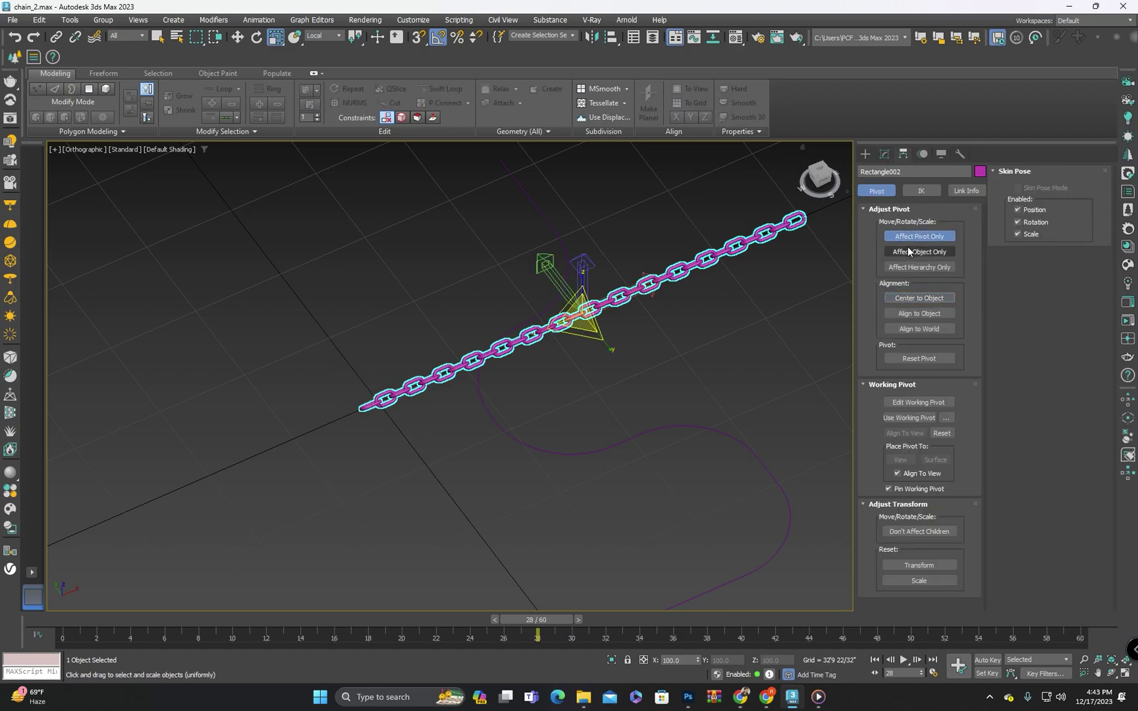
pyautogui.click(911, 237)
# Add a PathDeform (WSM) modifier to the chain and pick the curved spline as its path
pyautogui.click(884, 154)
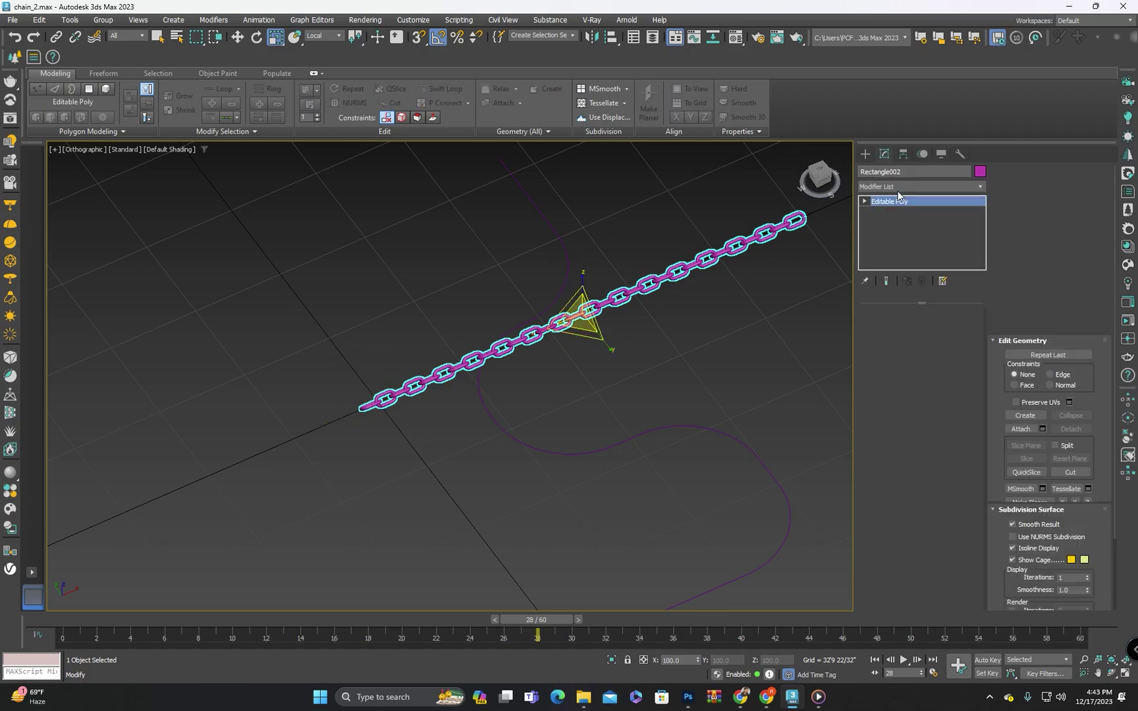
pyautogui.click(901, 187)
pyautogui.press('p')
pyautogui.press('p')
pyautogui.press('p')
pyautogui.press('p')
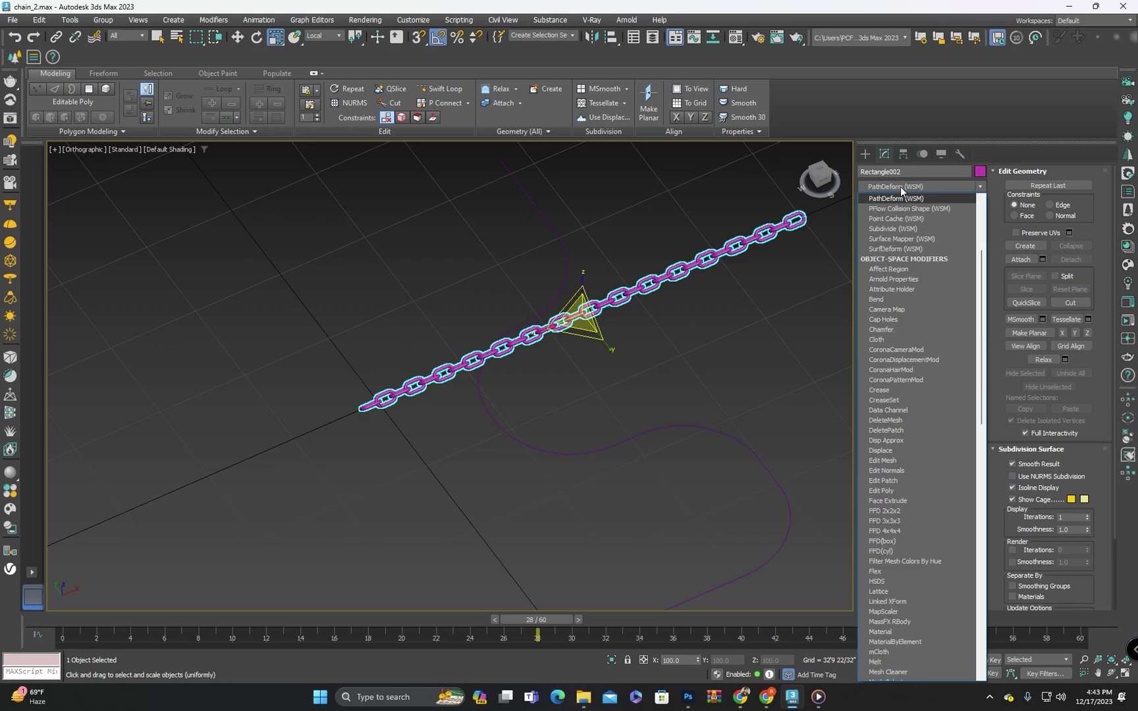
pyautogui.press('Return')
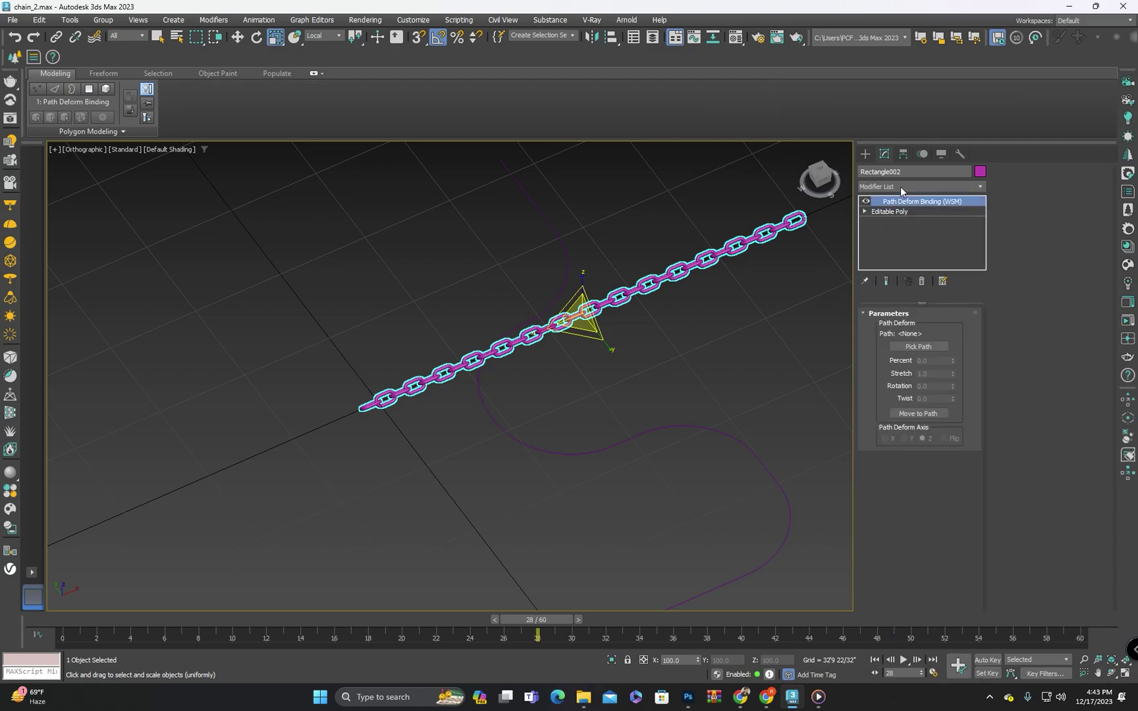
pyautogui.click(925, 348)
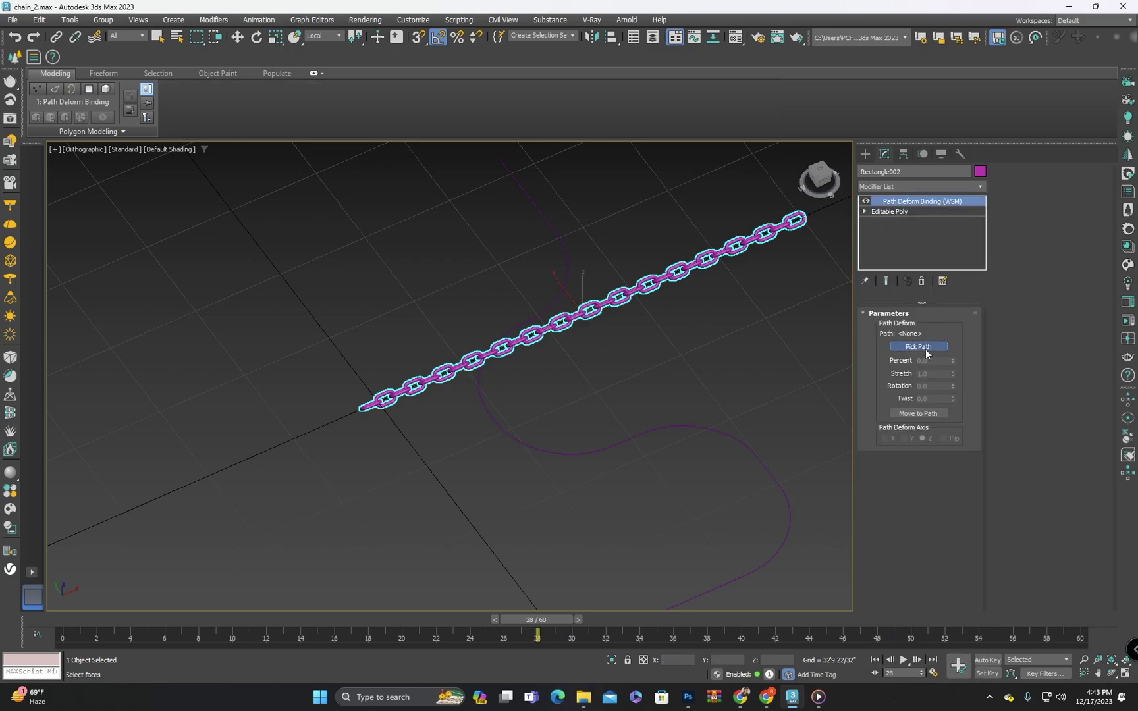
pyautogui.click(566, 259)
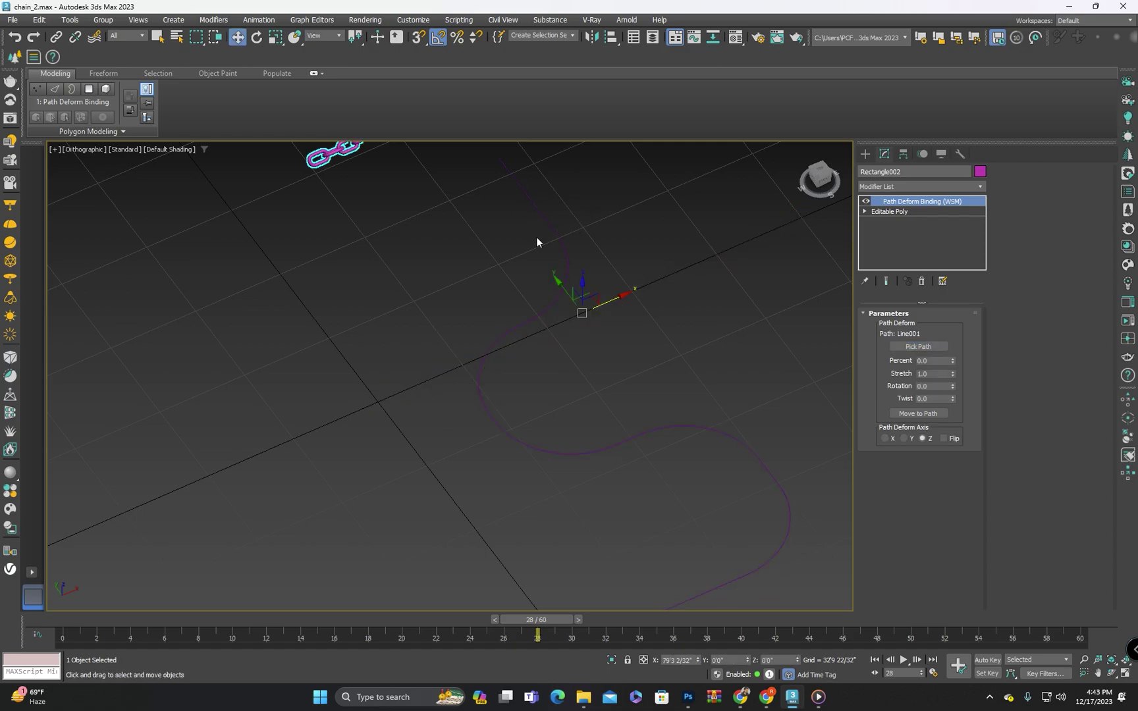
pyautogui.moveTo(536, 236); pyautogui.dragTo(490, 426, button='middle')
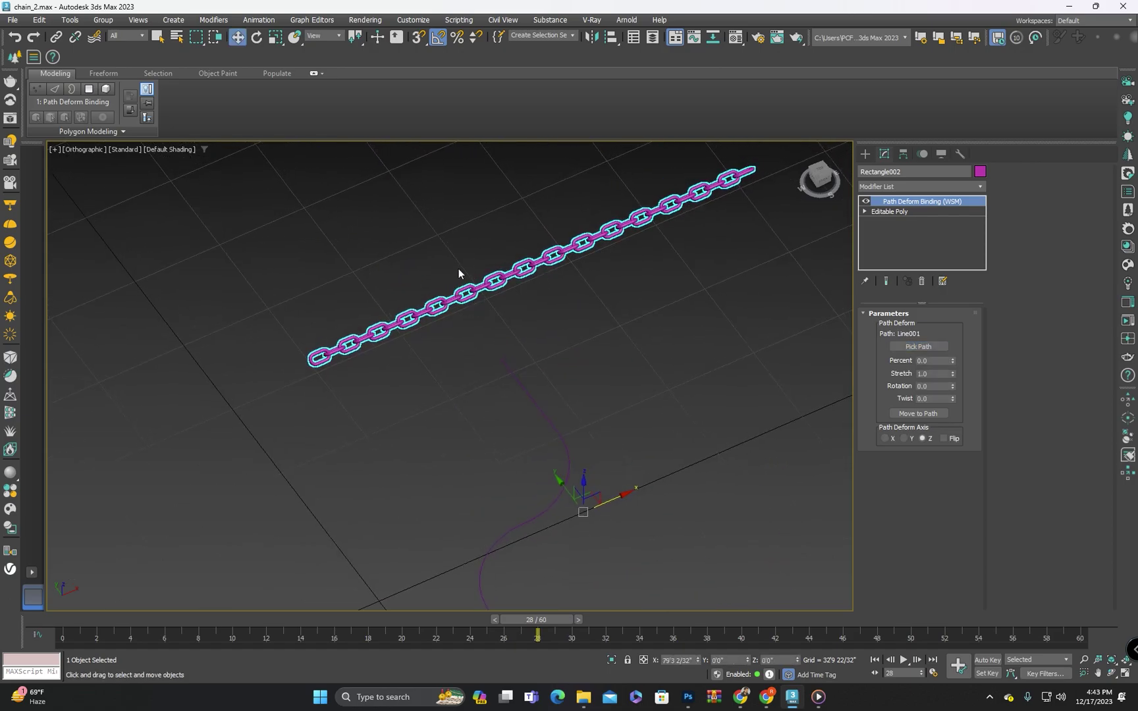
# Move the chain to the path and set the path deform axis to X
pyautogui.click(907, 413)
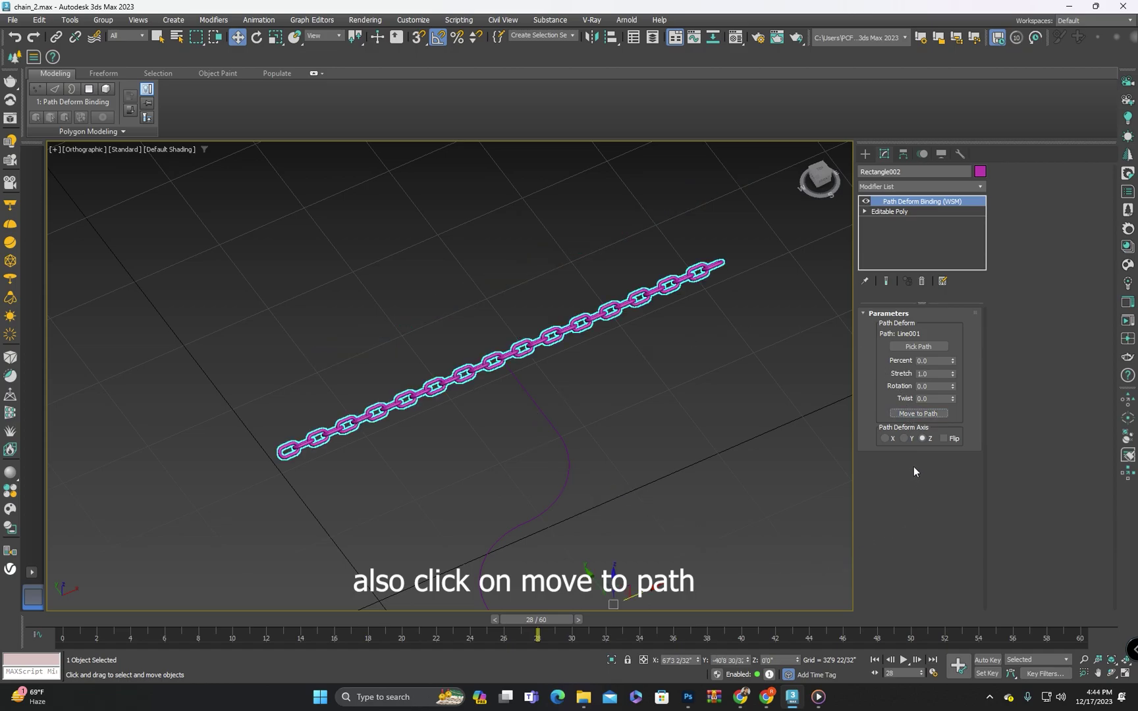
pyautogui.click(884, 438)
pyautogui.moveTo(643, 451); pyautogui.dragTo(575, 427, button='middle')
pyautogui.scroll(6, 576, 456)
pyautogui.scroll(-6, 577, 457)
pyautogui.scroll(-2, 599, 387)
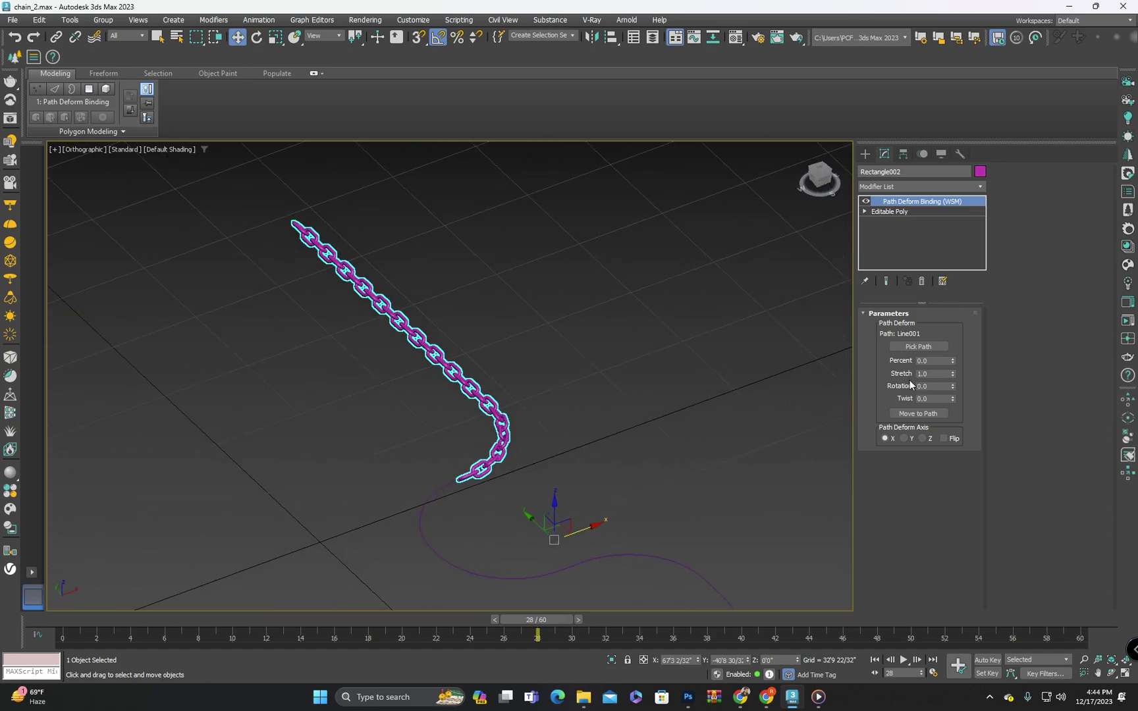
# Slide the chain along the spline to a path deform Percent of 39.5
pyautogui.moveTo(952, 359); pyautogui.dragTo(951, 303)
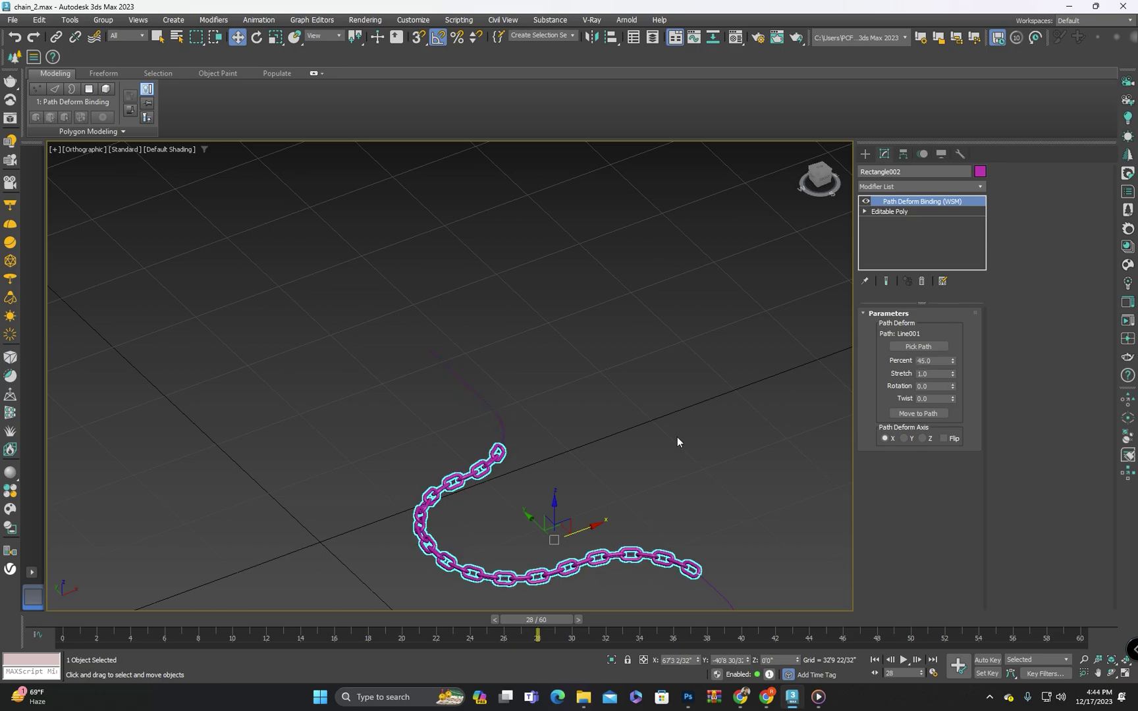
pyautogui.keyDown('alt'); pyautogui.moveTo(676, 437); pyautogui.dragTo(531, 470, button='middle'); pyautogui.keyUp('alt')
pyautogui.scroll(4, 468, 521)
pyautogui.scroll(-4, 574, 520)
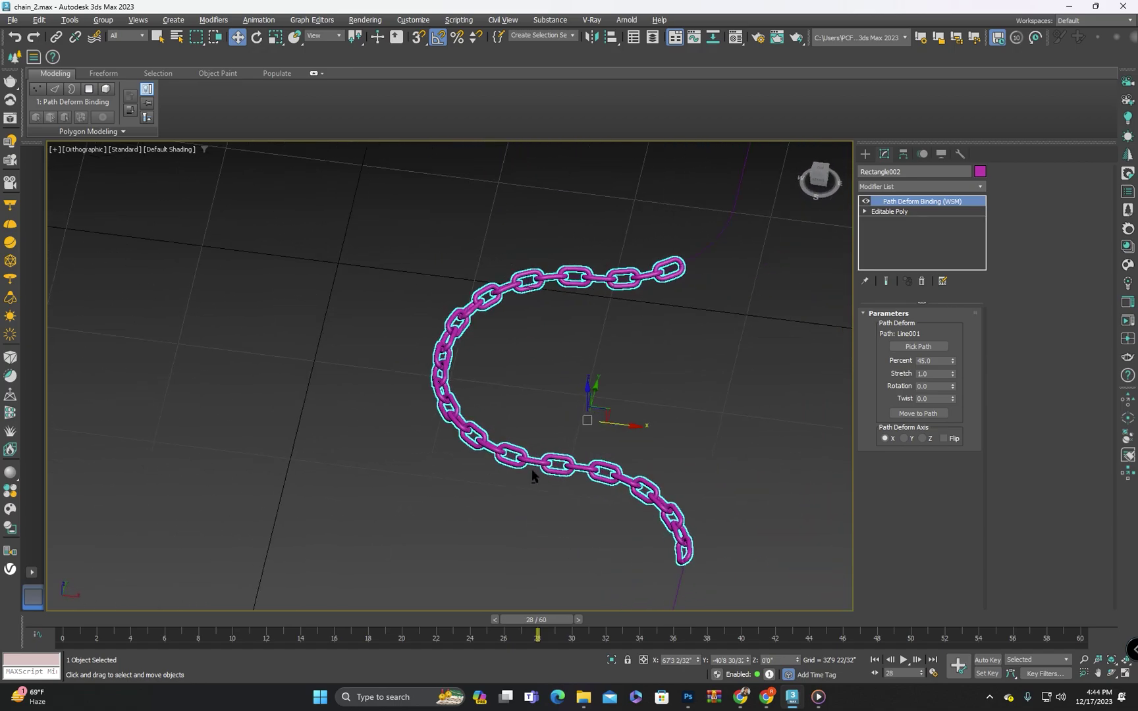
pyautogui.moveTo(955, 361)
pyautogui.mouseDown()
pyautogui.moveTo(954, 374)
pyautogui.moveTo(954, 362)
pyautogui.mouseUp()
pyautogui.keyDown('alt'); pyautogui.moveTo(700, 431); pyautogui.dragTo(763, 422, button='middle'); pyautogui.keyUp('alt')
# Try a different path deform Stretch on the chain and undo the change
pyautogui.moveTo(955, 371); pyautogui.dragTo(953, 403)
pyautogui.hotkey('ctrl', 'z')
pyautogui.keyDown('alt'); pyautogui.moveTo(578, 461); pyautogui.dragTo(545, 470, button='middle'); pyautogui.keyUp('alt')
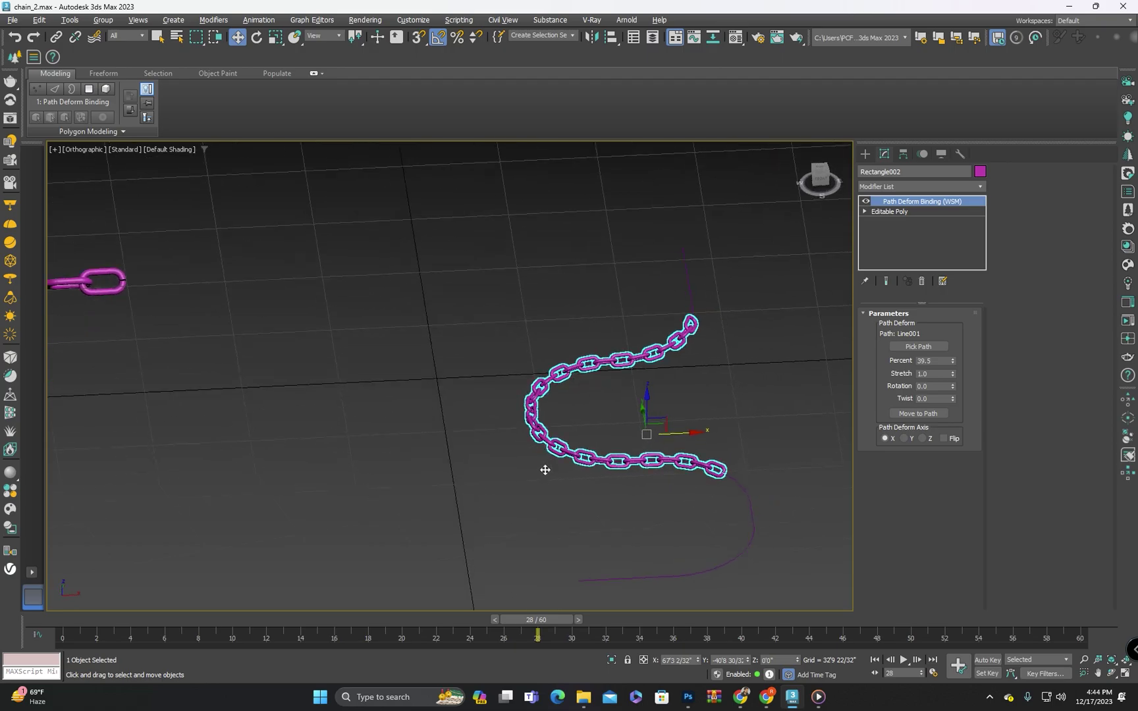
# Select the deformed chain together with its spline path and move both aside on the grid
pyautogui.click(762, 267)
pyautogui.click(865, 153)
pyautogui.click(692, 302)
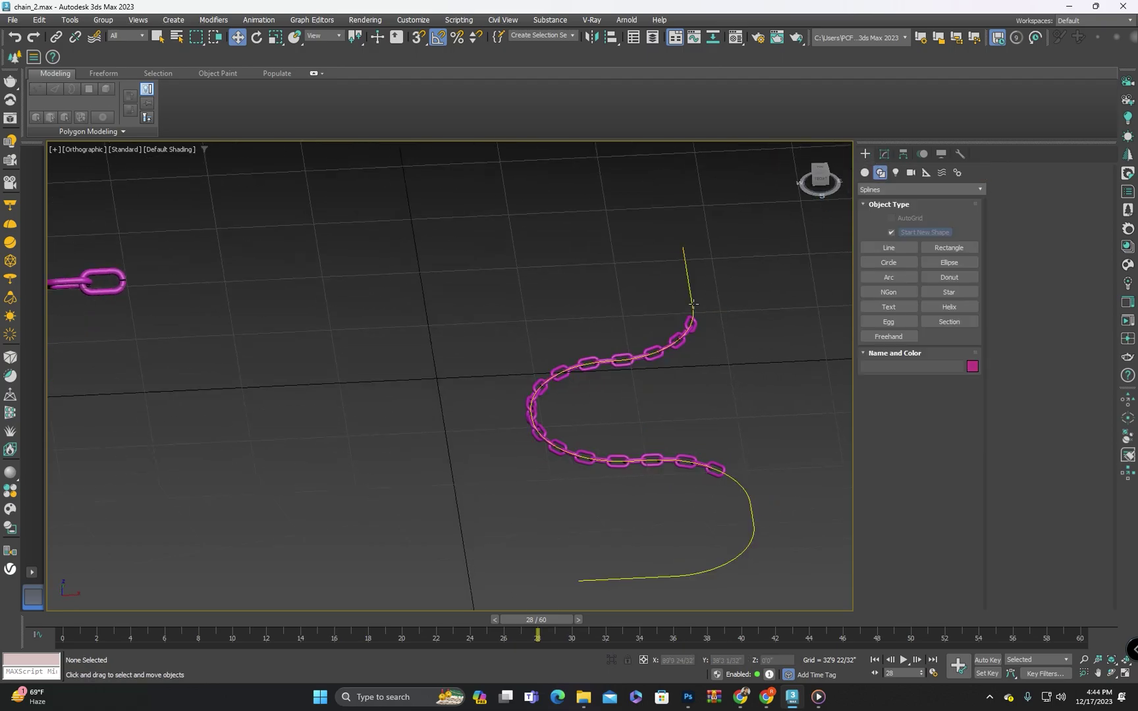
pyautogui.scroll(-3, 693, 304)
pyautogui.moveTo(732, 278); pyautogui.dragTo(605, 482)
pyautogui.scroll(-3, 604, 482)
pyautogui.keyDown('alt'); pyautogui.moveTo(604, 482); pyautogui.dragTo(588, 479, button='middle'); pyautogui.keyUp('alt')
pyautogui.keyDown('alt'); pyautogui.moveTo(655, 395); pyautogui.dragTo(536, 461, button='middle'); pyautogui.keyUp('alt')
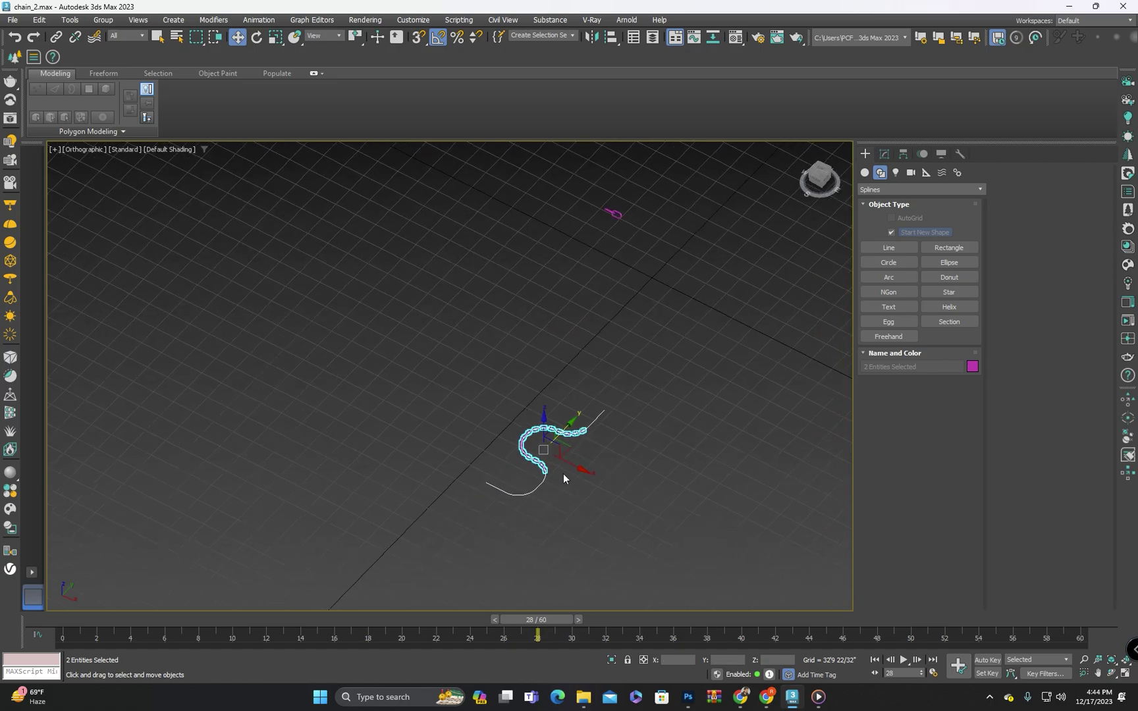
pyautogui.moveTo(580, 469); pyautogui.dragTo(490, 366)
# Clone the curved spline as one independent copy and move the copy near the separate link pair
pyautogui.click(494, 366)
pyautogui.keyDown('shift'); pyautogui.moveTo(478, 422); pyautogui.dragTo(626, 499); pyautogui.keyUp('shift')
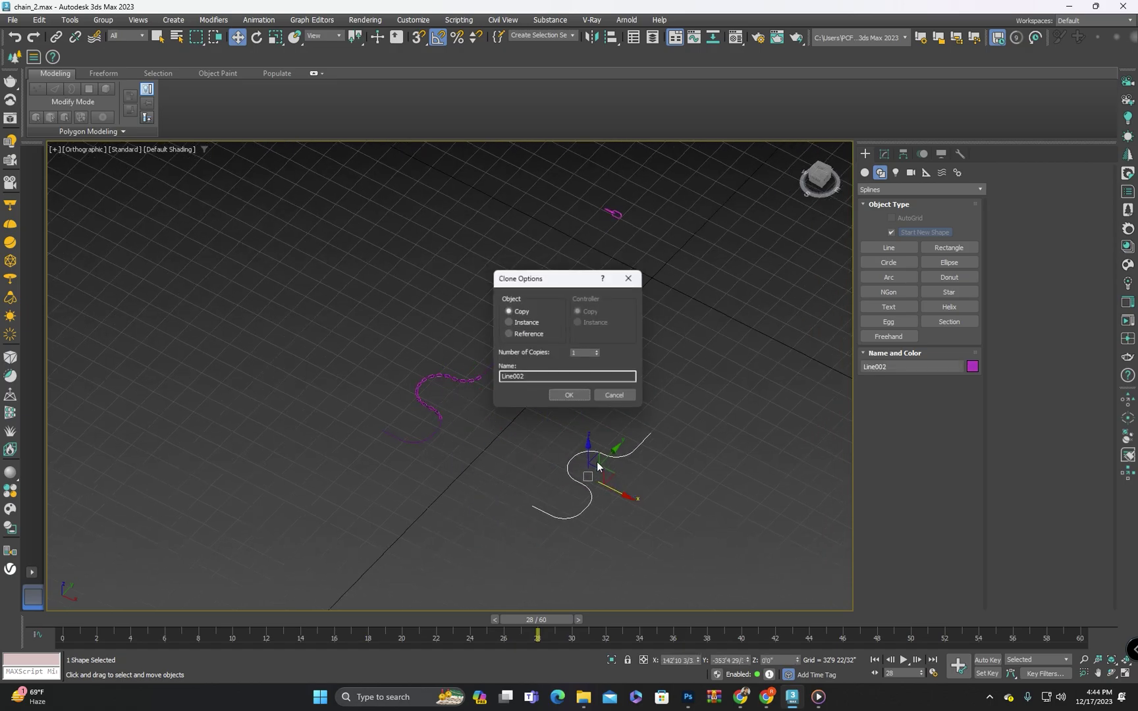
pyautogui.click(570, 398)
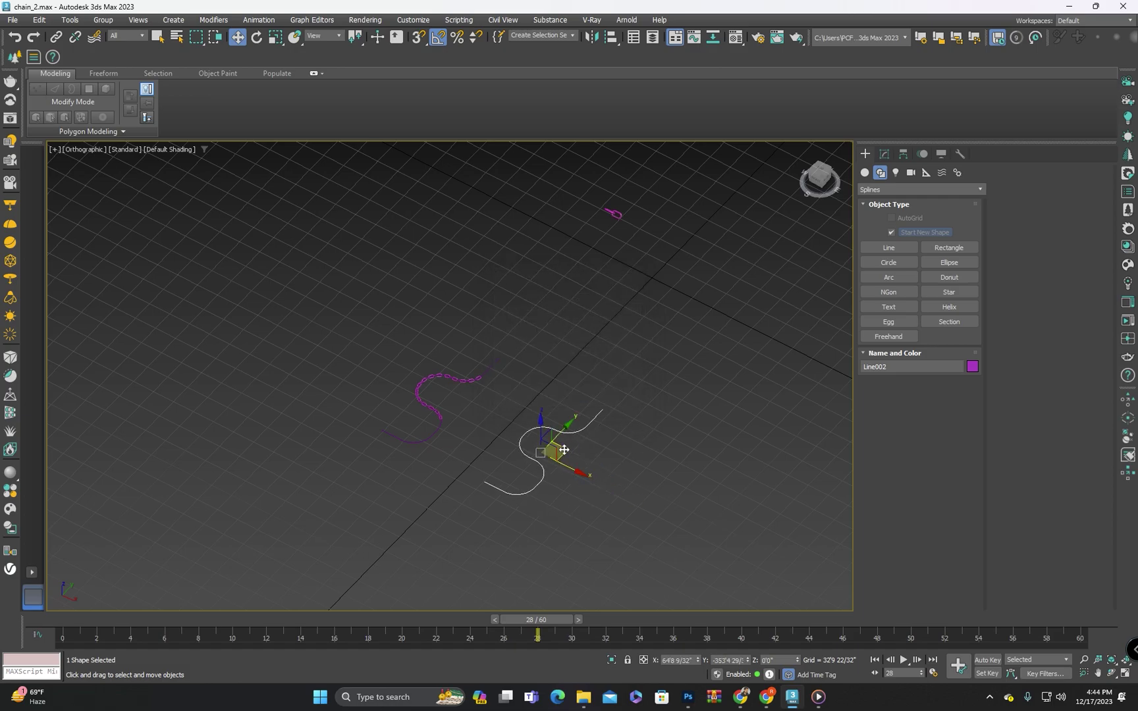
pyautogui.moveTo(611, 438); pyautogui.dragTo(744, 224)
# Scale the separate link pair chain_2 uniformly down to about 57 percent
pyautogui.moveTo(625, 327); pyautogui.dragTo(639, 387, button='middle')
pyautogui.scroll(3, 613, 385)
pyautogui.moveTo(574, 404); pyautogui.dragTo(507, 414, button='middle')
pyautogui.scroll(2, 487, 409)
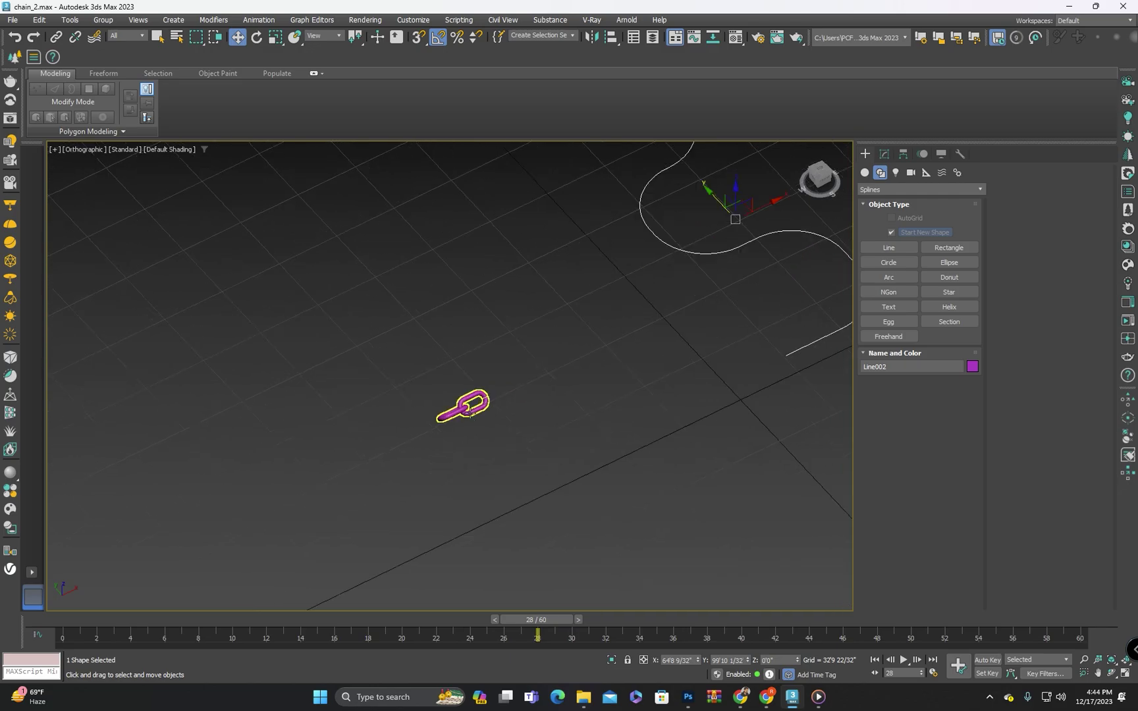
pyautogui.click(469, 412)
pyautogui.press('r')
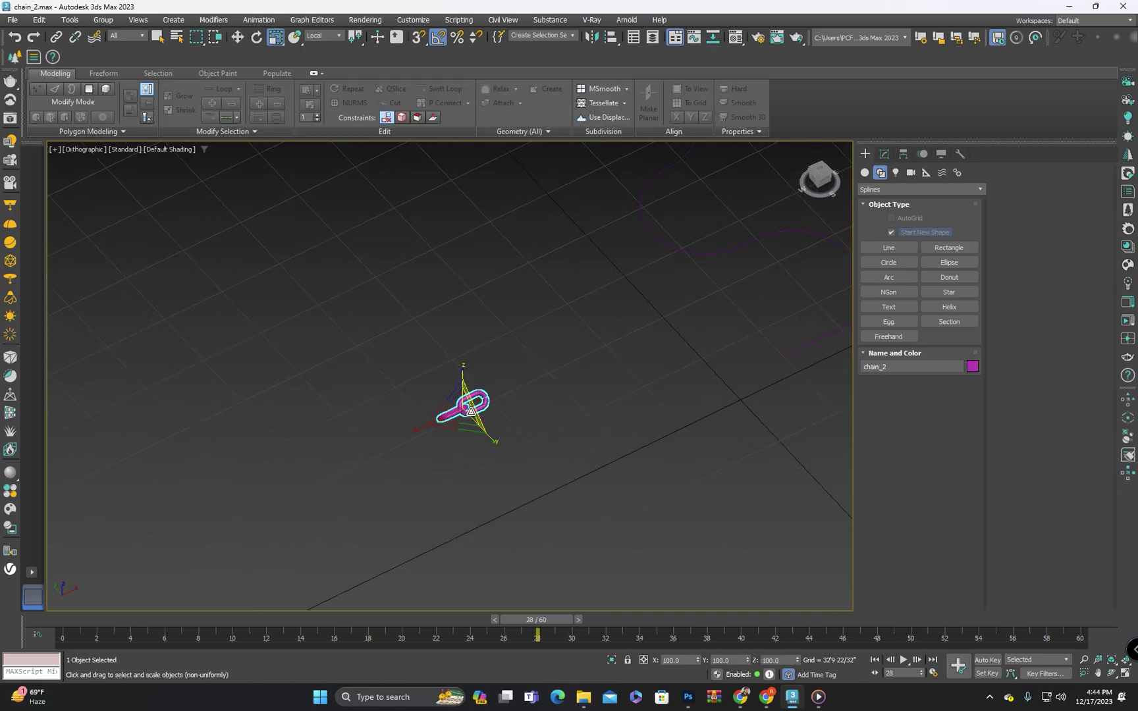
pyautogui.moveTo(465, 414); pyautogui.dragTo(466, 459)
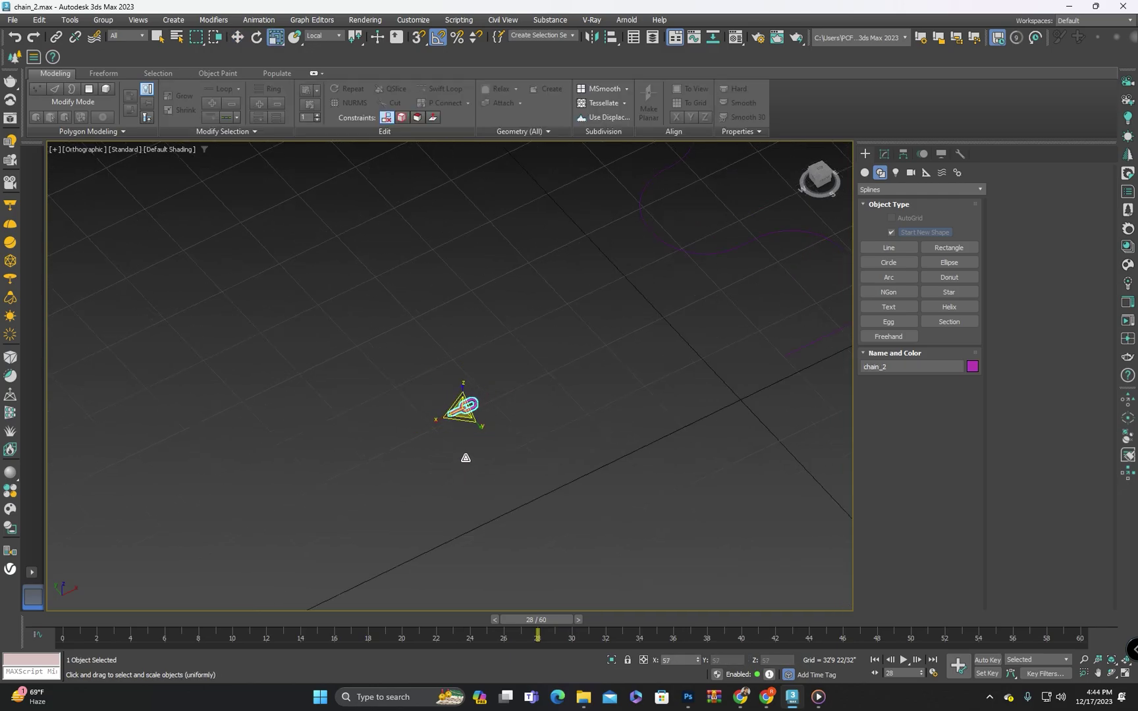
pyautogui.press('w')
# Apply Reset XForm to the scaled link pair and convert it back to Editable Poly
pyautogui.moveTo(491, 405); pyautogui.dragTo(461, 436, button='middle')
pyautogui.click(958, 153)
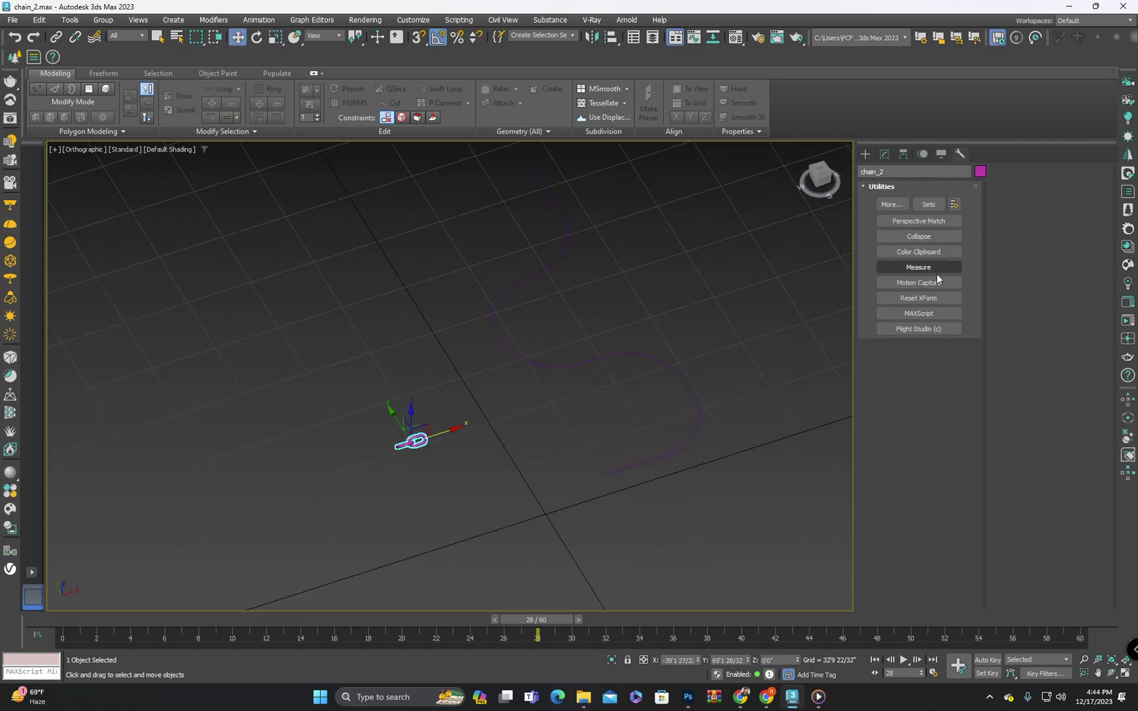
pyautogui.click(916, 297)
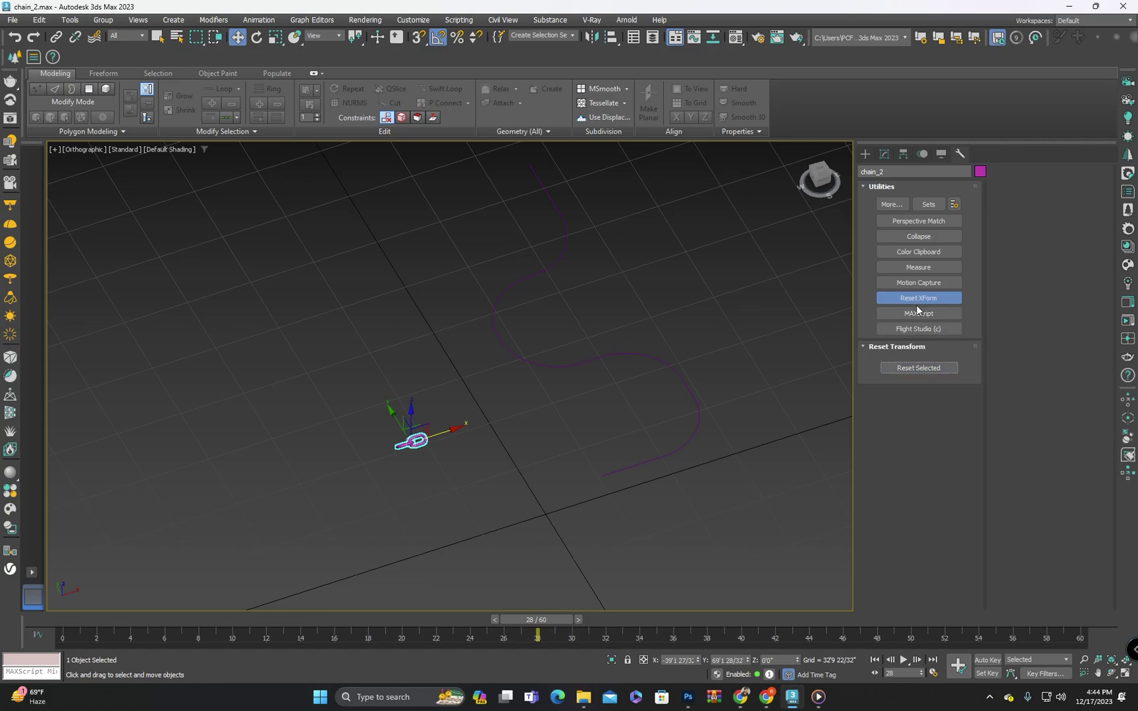
pyautogui.click(919, 367)
pyautogui.rightClick(399, 445)
pyautogui.moveTo(442, 594)
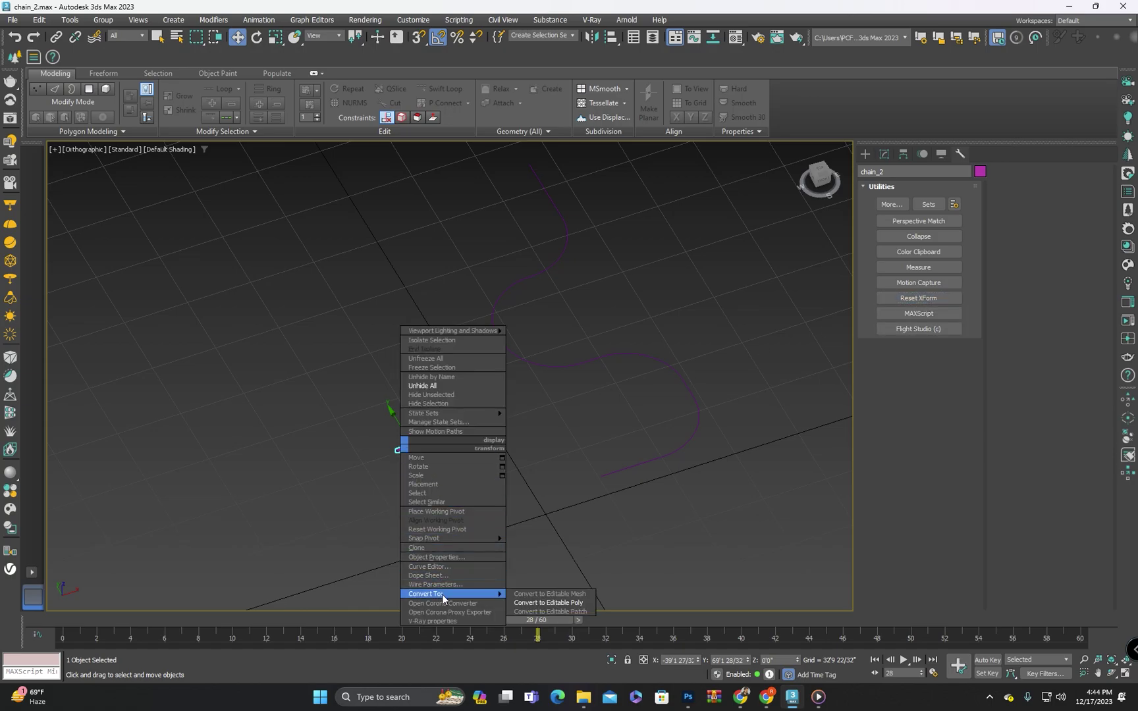
pyautogui.click(526, 603)
# Distribute the selected link pair along the copied spline with the Spacing Tool, using the spline as the path
pyautogui.moveTo(542, 395); pyautogui.dragTo(491, 422, button='middle')
pyautogui.click(465, 458)
pyautogui.click(399, 469)
pyautogui.moveTo(473, 471); pyautogui.dragTo(459, 434, button='middle')
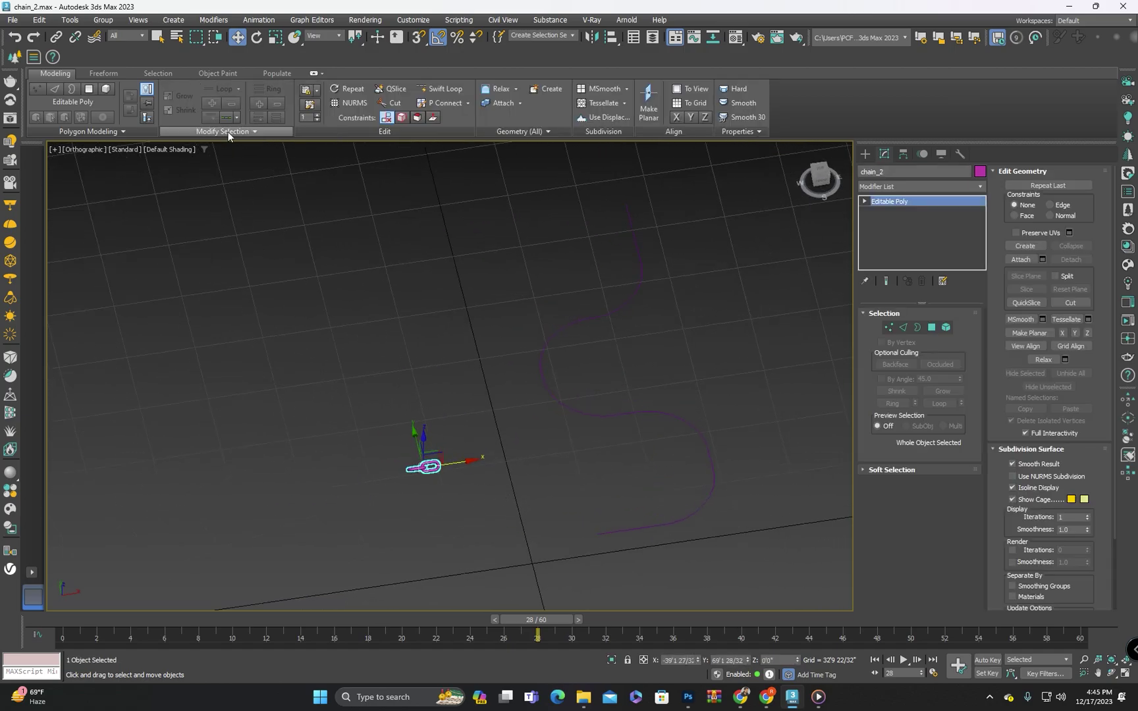
pyautogui.click(70, 19)
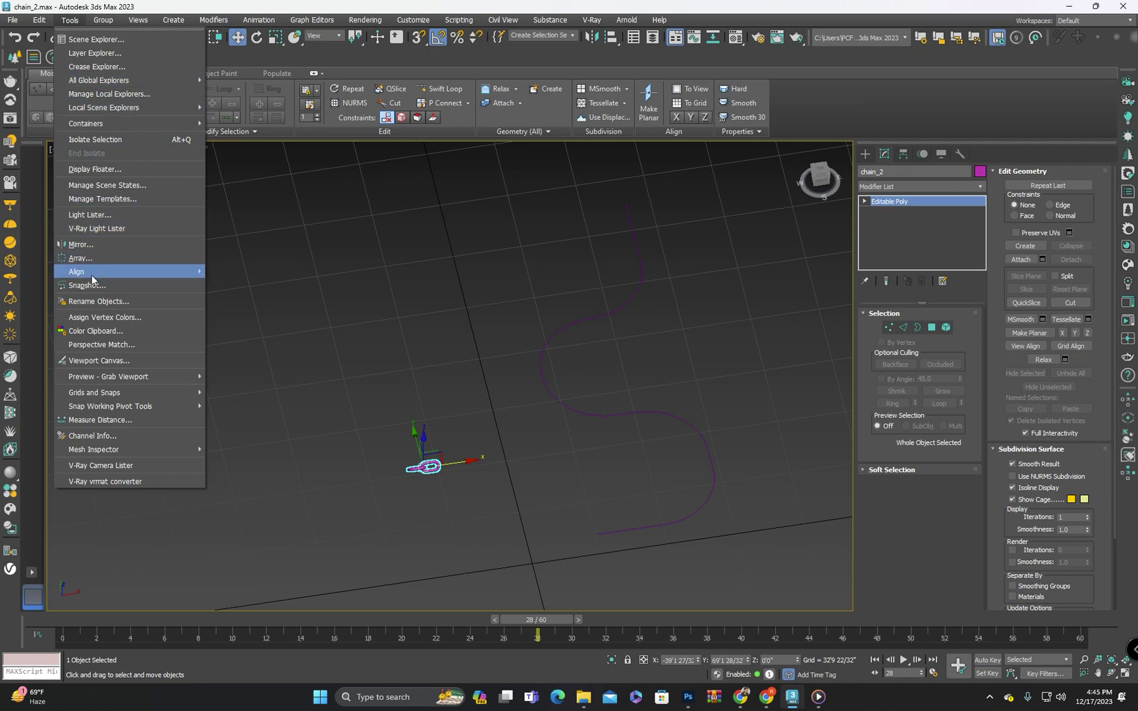
pyautogui.moveTo(93, 272)
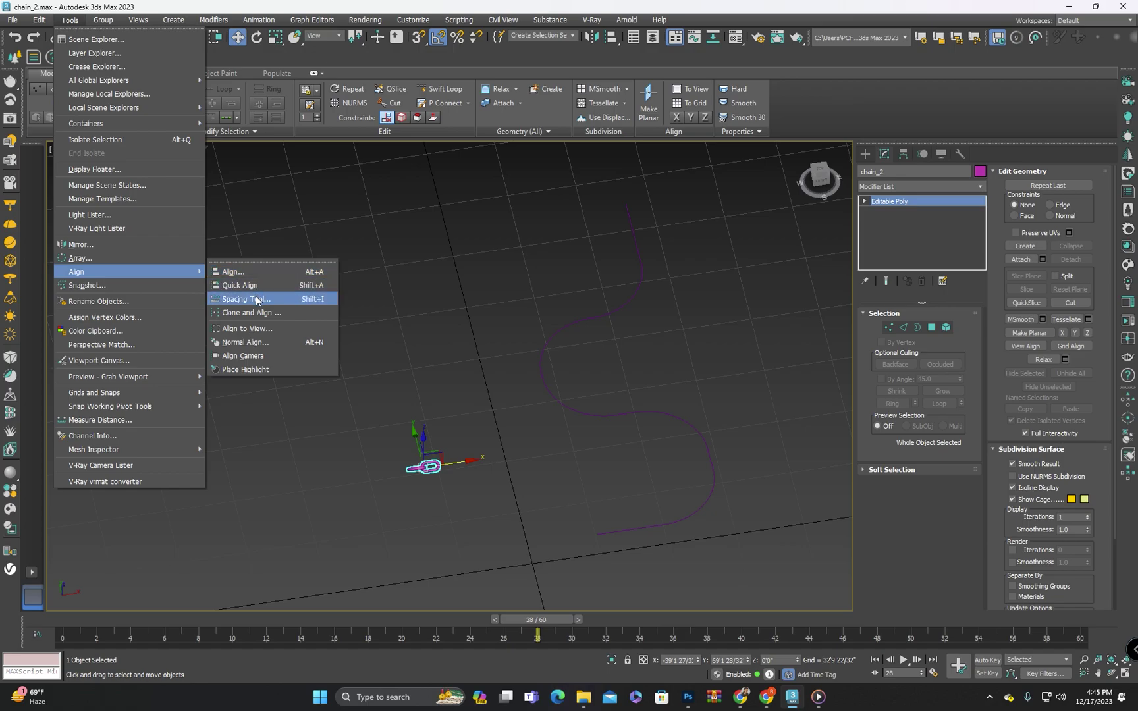
pyautogui.click(318, 302)
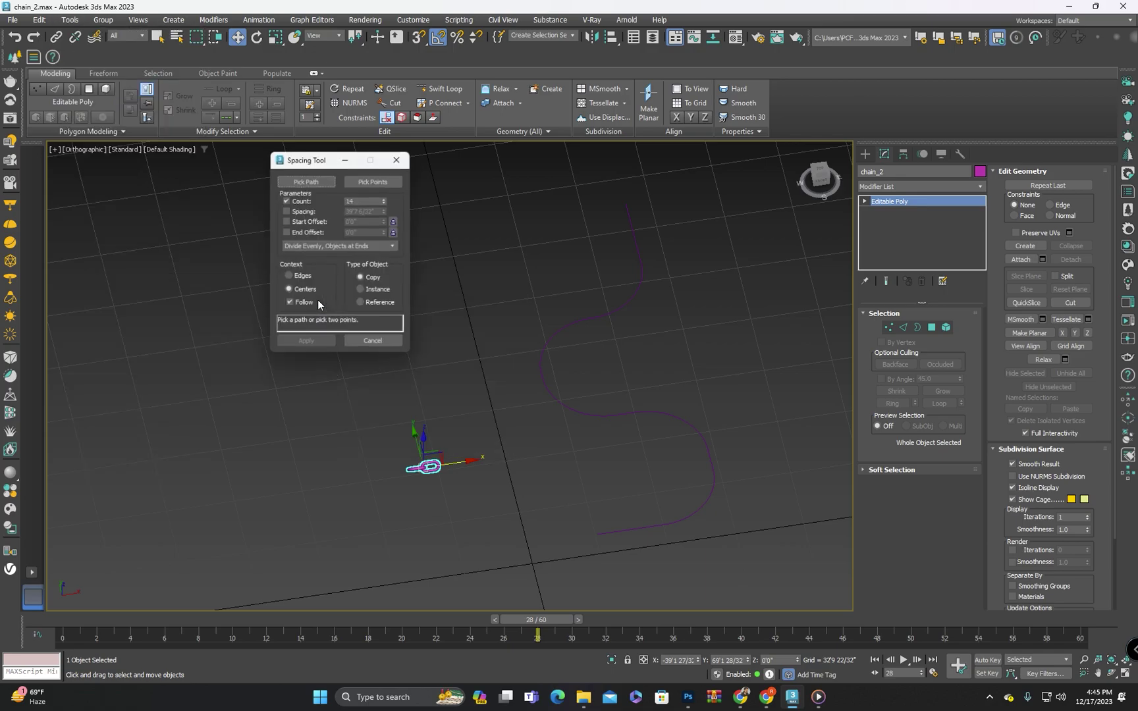
pyautogui.click(400, 157)
pyautogui.hotkey('shift', 'i')
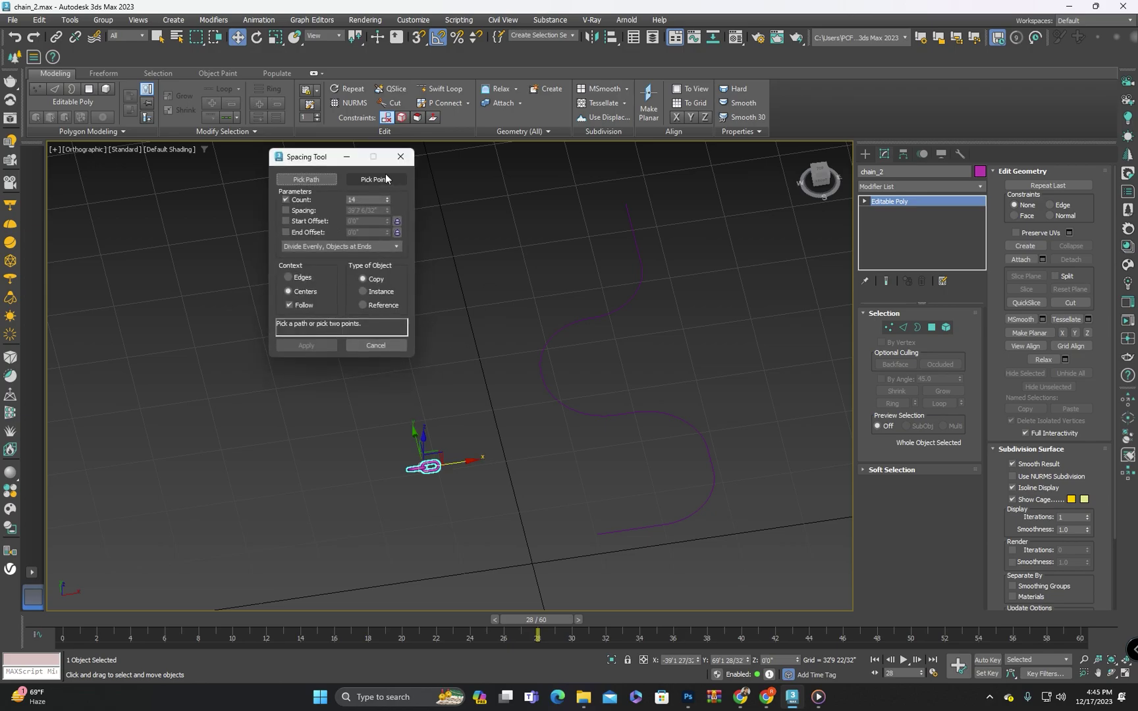
pyautogui.moveTo(326, 157); pyautogui.dragTo(363, 155)
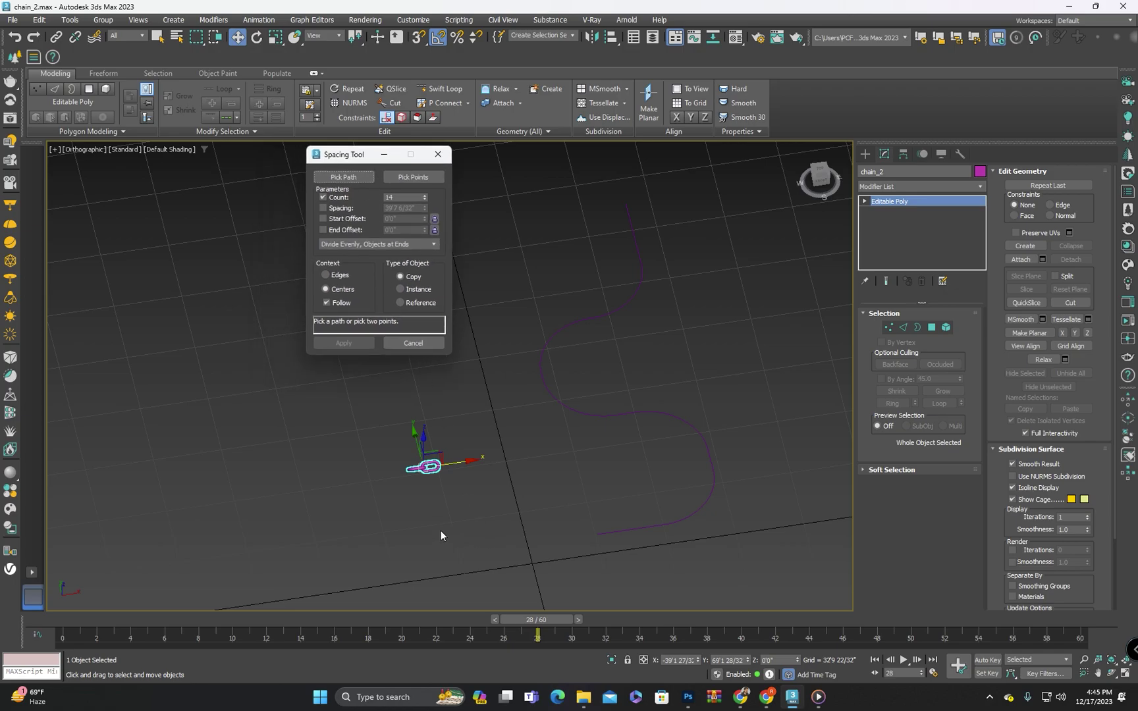
pyautogui.click(342, 176)
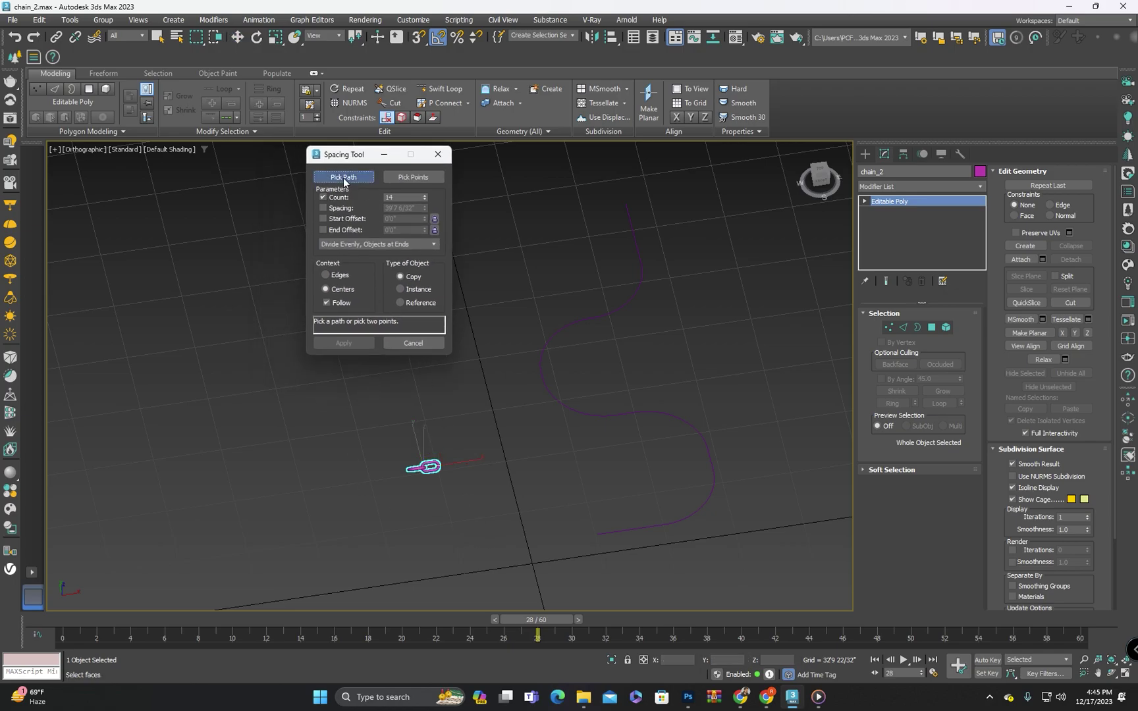
pyautogui.click(640, 279)
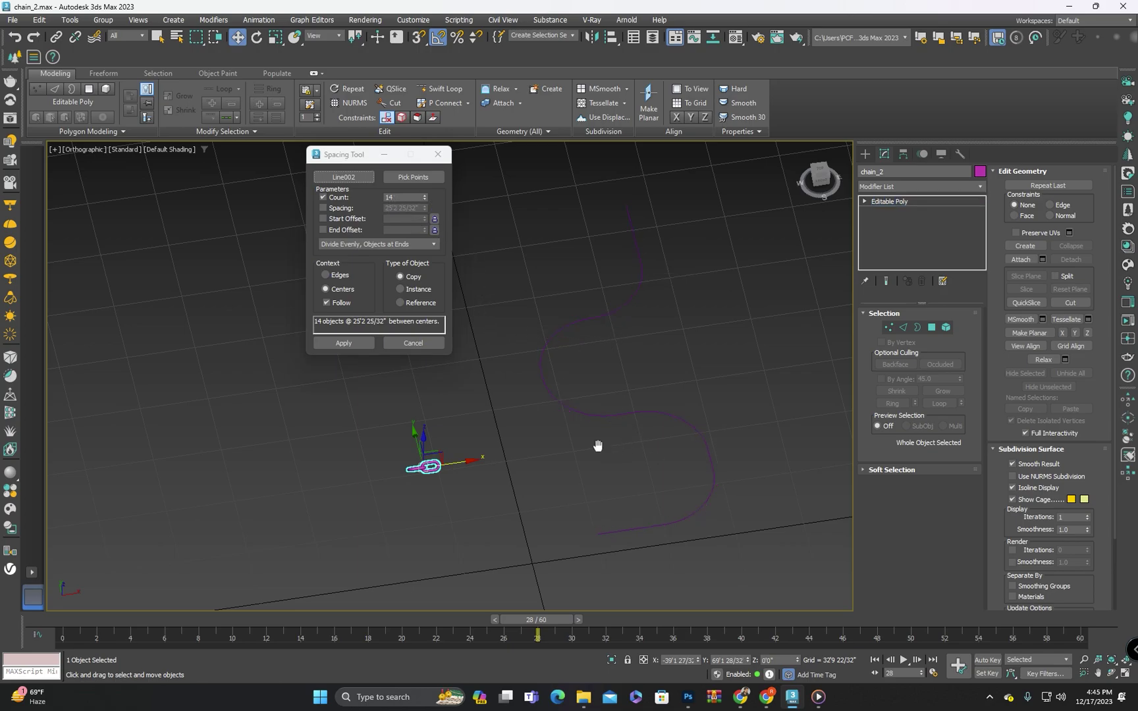
pyautogui.keyDown('alt'); pyautogui.moveTo(599, 447); pyautogui.dragTo(614, 397, button='middle'); pyautogui.keyUp('alt')
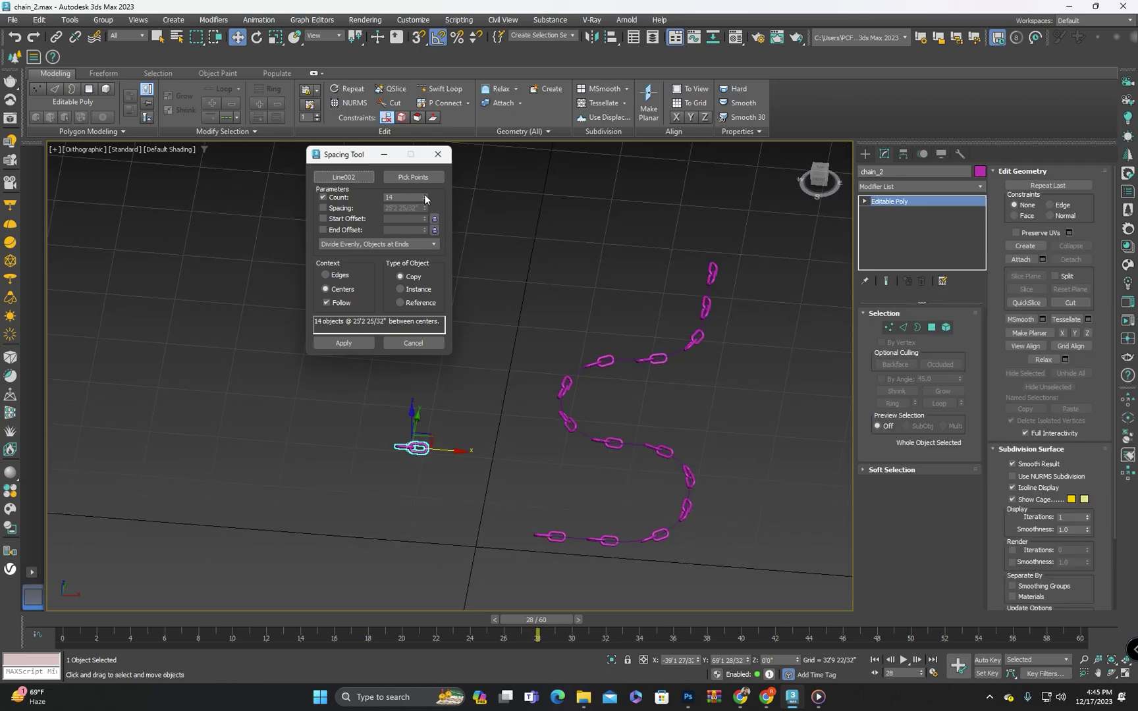
# Raise the Spacing Tool count to 26 and check up close how the links interlock
pyautogui.click(425, 195)
pyautogui.click(425, 195)
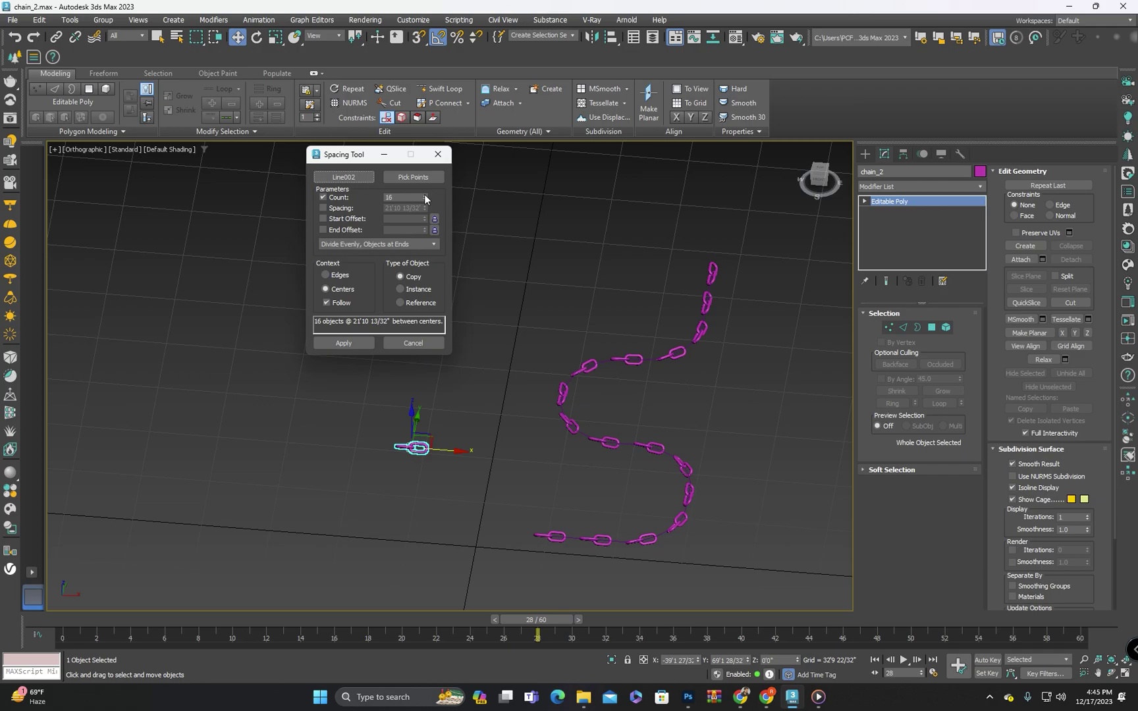
pyautogui.click(425, 195)
pyautogui.click(425, 195)
pyautogui.click(425, 195)
pyautogui.click(424, 195)
pyautogui.click(425, 195)
pyautogui.click(424, 195)
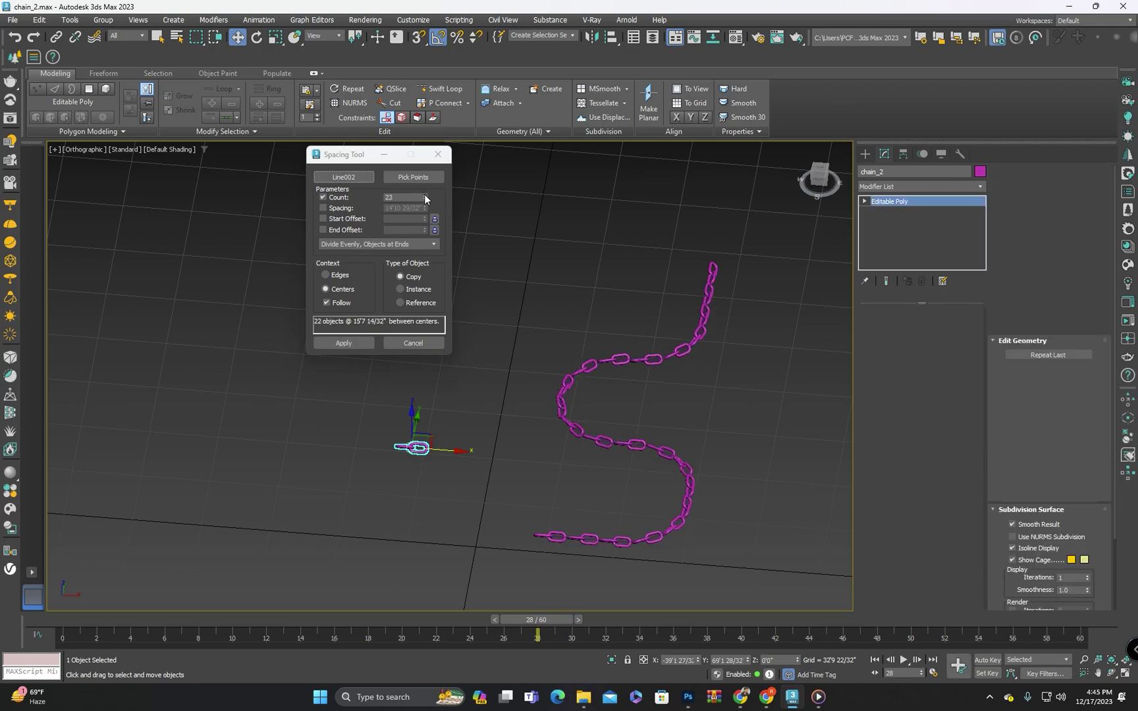
pyautogui.click(425, 195)
pyautogui.click(425, 194)
pyautogui.click(424, 195)
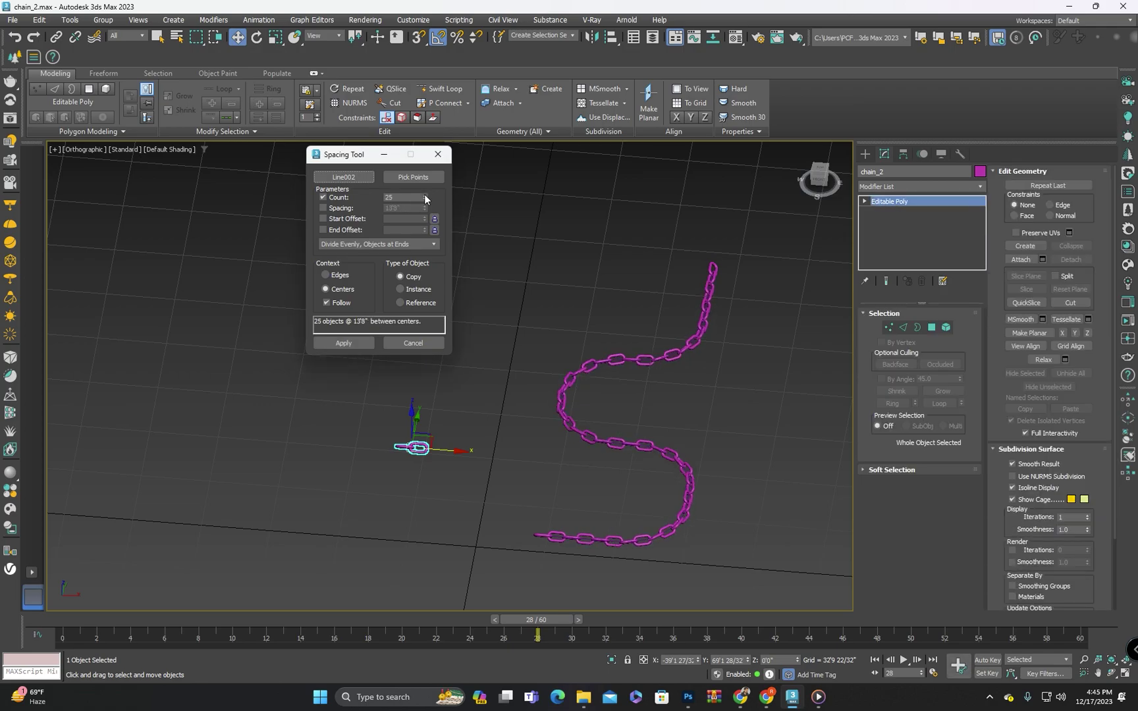
pyautogui.click(425, 195)
pyautogui.scroll(8, 560, 349)
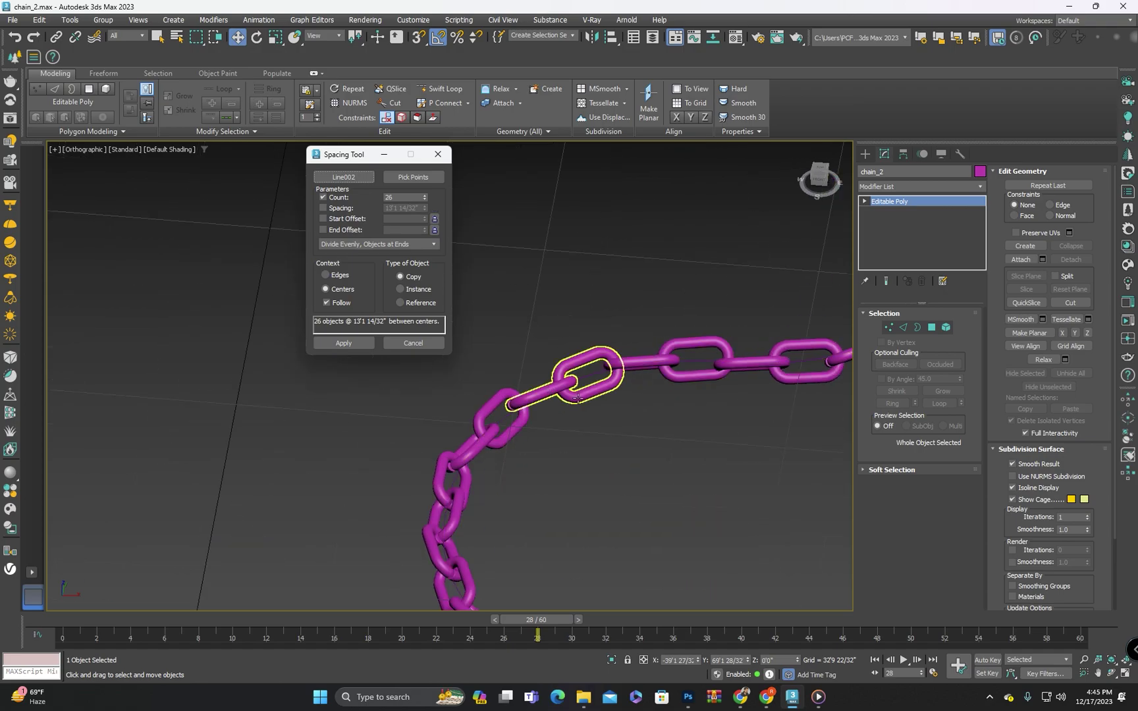
# Set the Spacing Tool count to 27 and check how the links interlock along the curve
pyautogui.scroll(4, 632, 337)
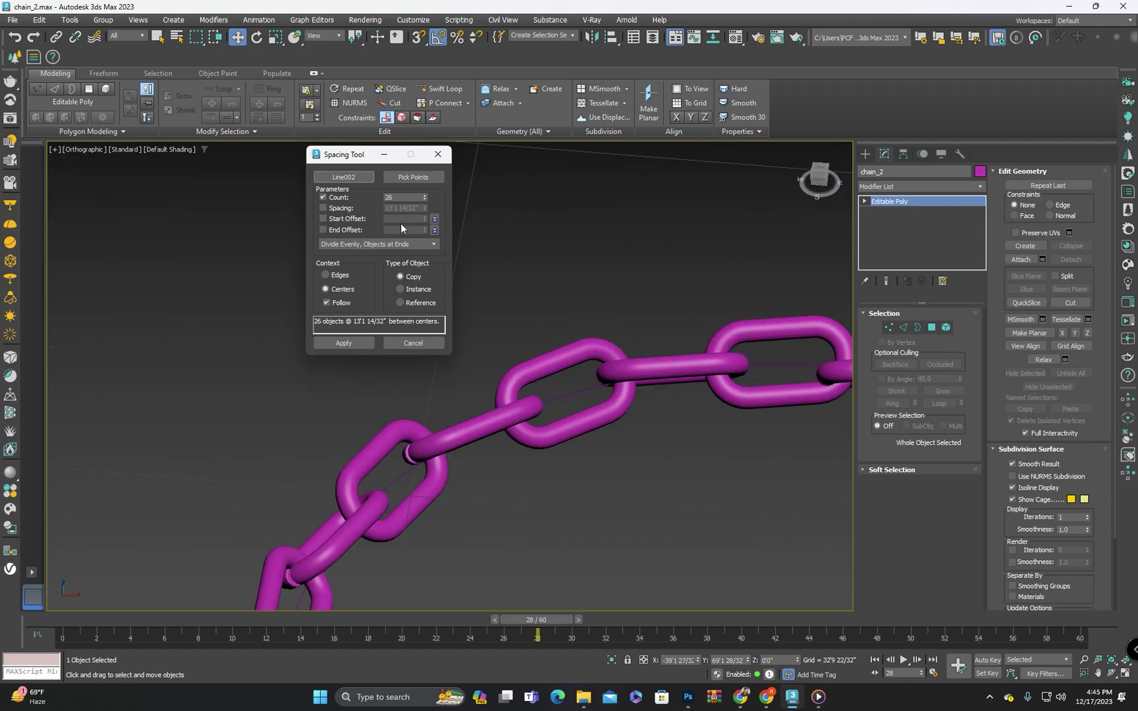
pyautogui.click(424, 195)
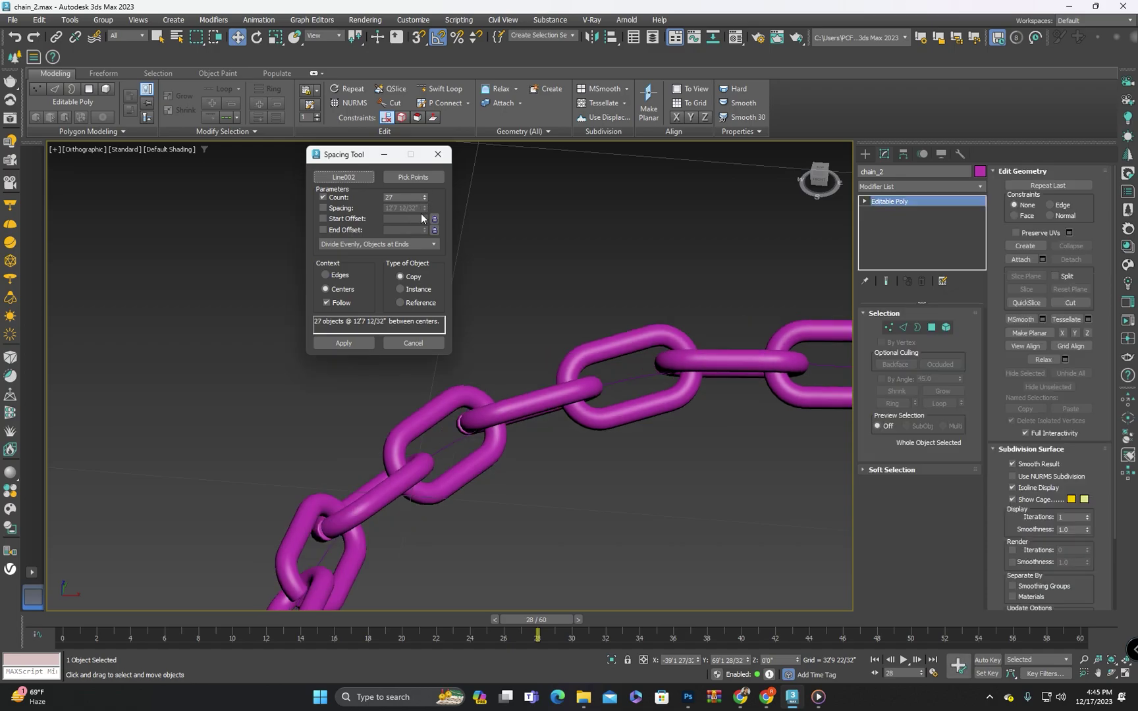
pyautogui.scroll(-3, 422, 440)
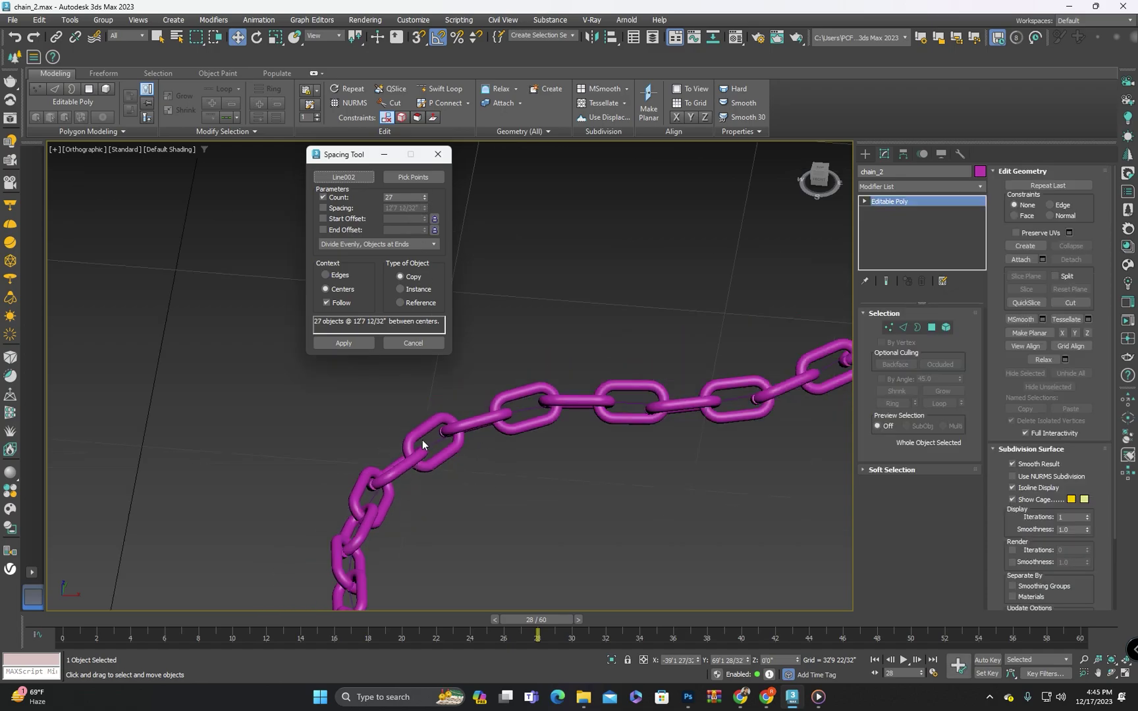
pyautogui.scroll(-2, 583, 471)
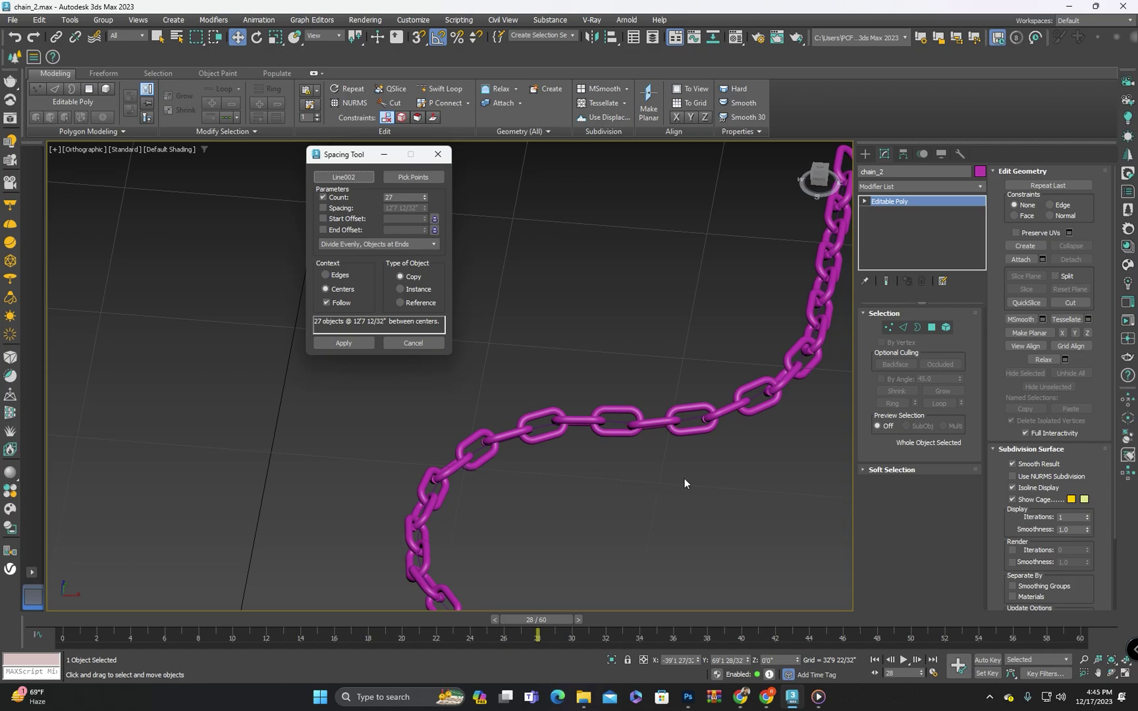
# Turn the Spacing Tool's Follow option off and back on to compare how the link pairs orient along the spline
pyautogui.click(325, 303)
pyautogui.scroll(-4, 528, 459)
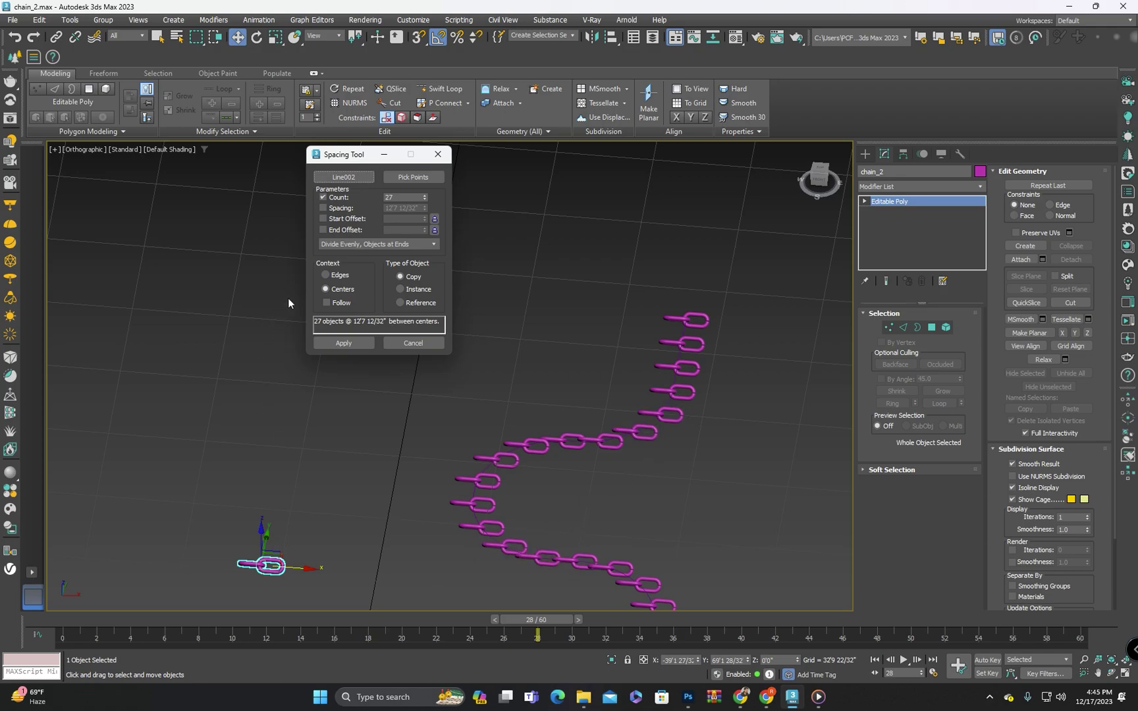
pyautogui.click(325, 302)
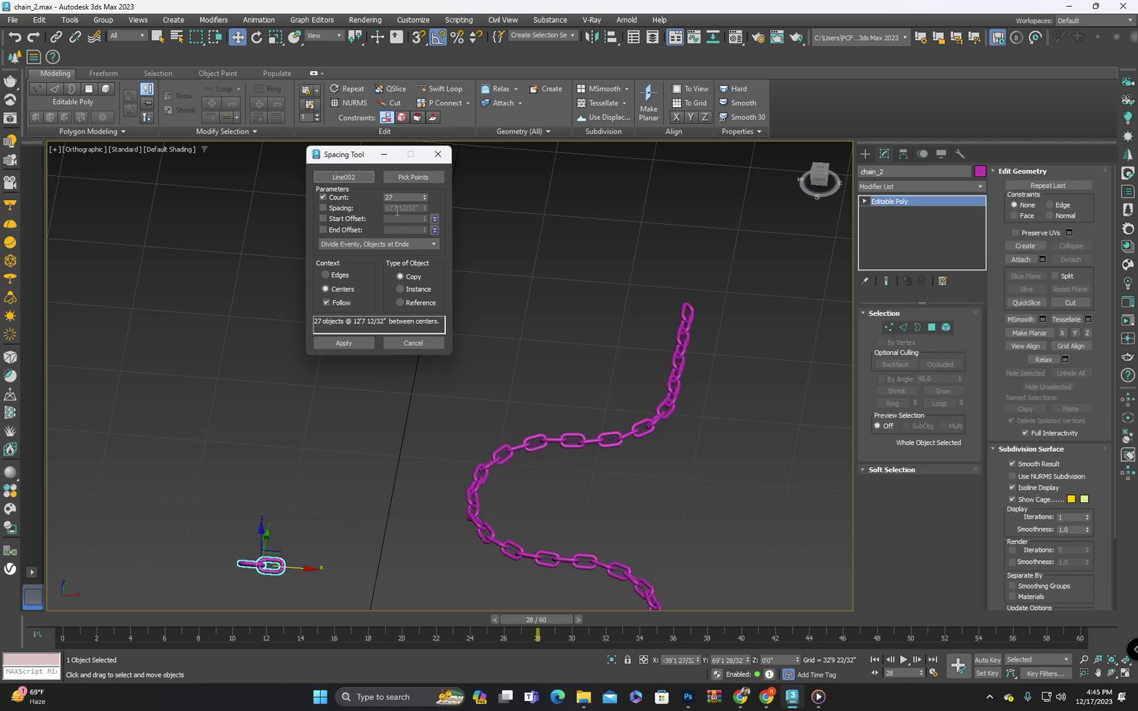
# Compare the link spacing at a count of 26, and restore the Spacing Tool count to 27
pyautogui.scroll(5, 660, 408)
pyautogui.scroll(-3, 661, 398)
pyautogui.keyDown('alt'); pyautogui.moveTo(645, 436); pyautogui.dragTo(475, 421, button='middle'); pyautogui.keyUp('alt')
pyautogui.scroll(-5, 471, 525)
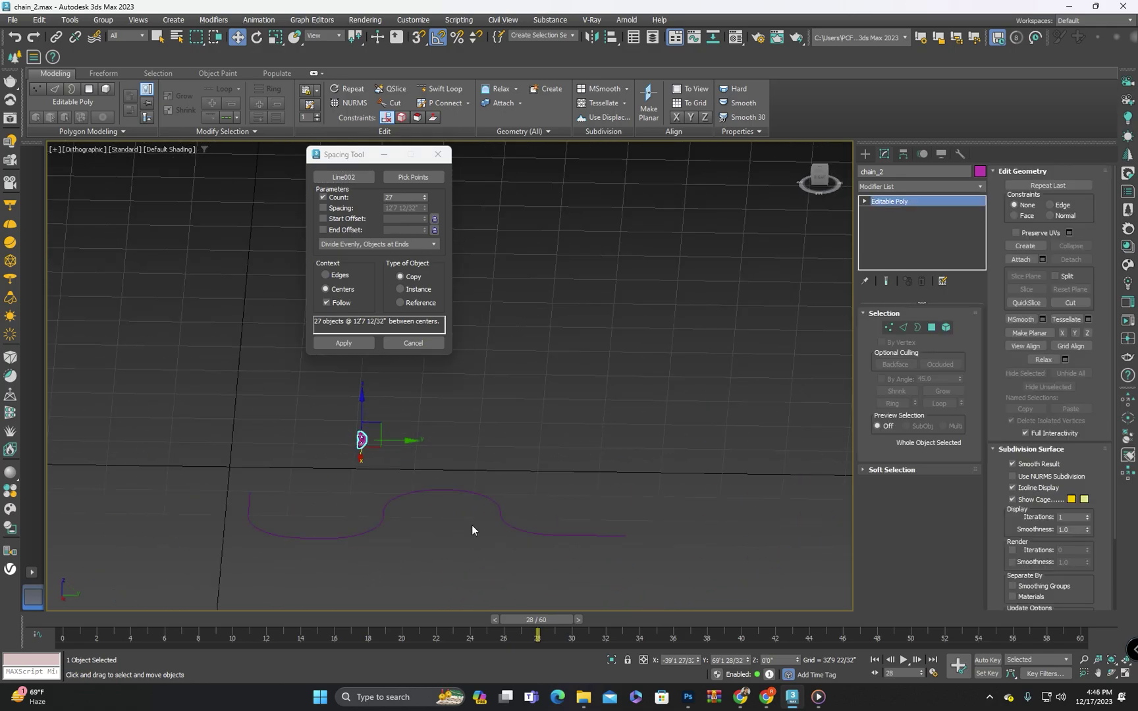
pyautogui.keyDown('alt'); pyautogui.moveTo(471, 530); pyautogui.dragTo(474, 368, button='middle'); pyautogui.keyUp('alt')
pyautogui.click(424, 199)
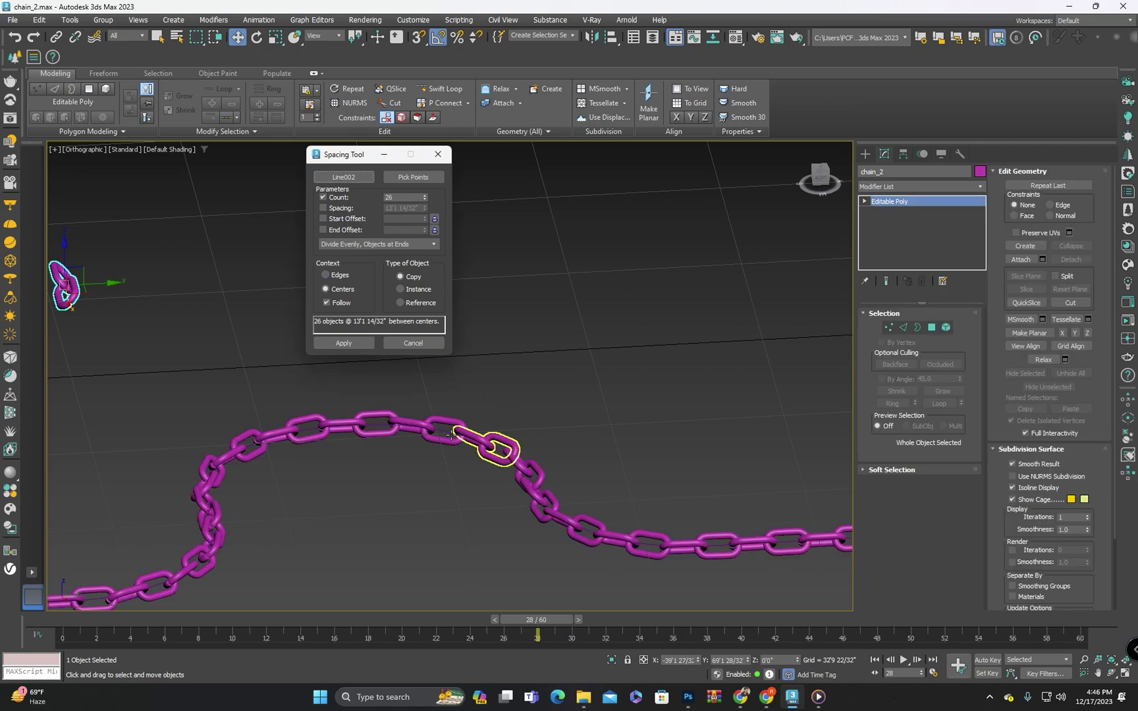
pyautogui.scroll(5, 324, 444)
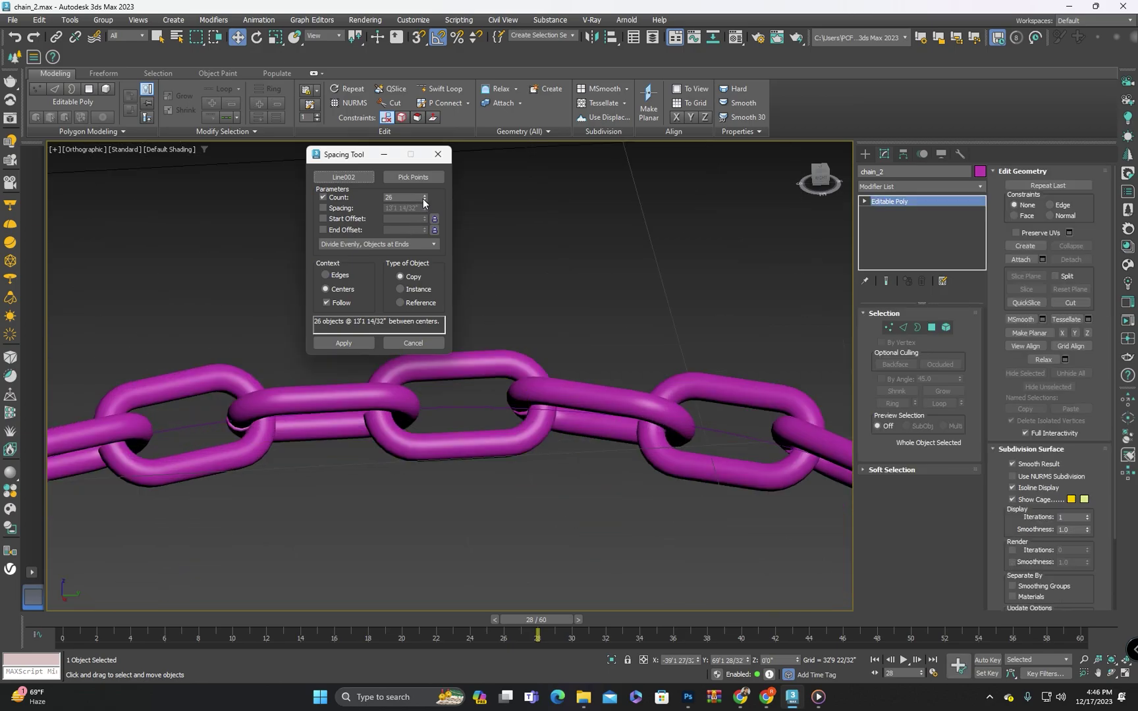
pyautogui.click(424, 194)
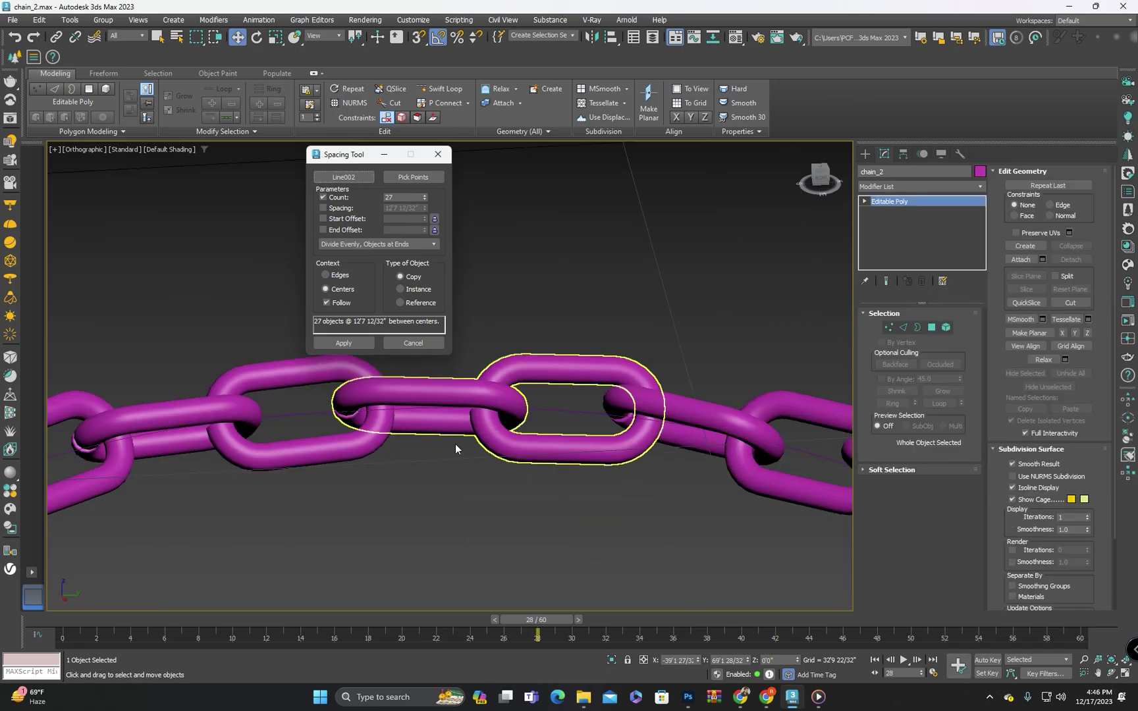
# Apply the Spacing Tool distribution, close the tool, and inspect the finished chain with nothing selected
pyautogui.scroll(-5, 455, 444)
pyautogui.click(342, 345)
pyautogui.click(437, 155)
pyautogui.scroll(-3, 403, 400)
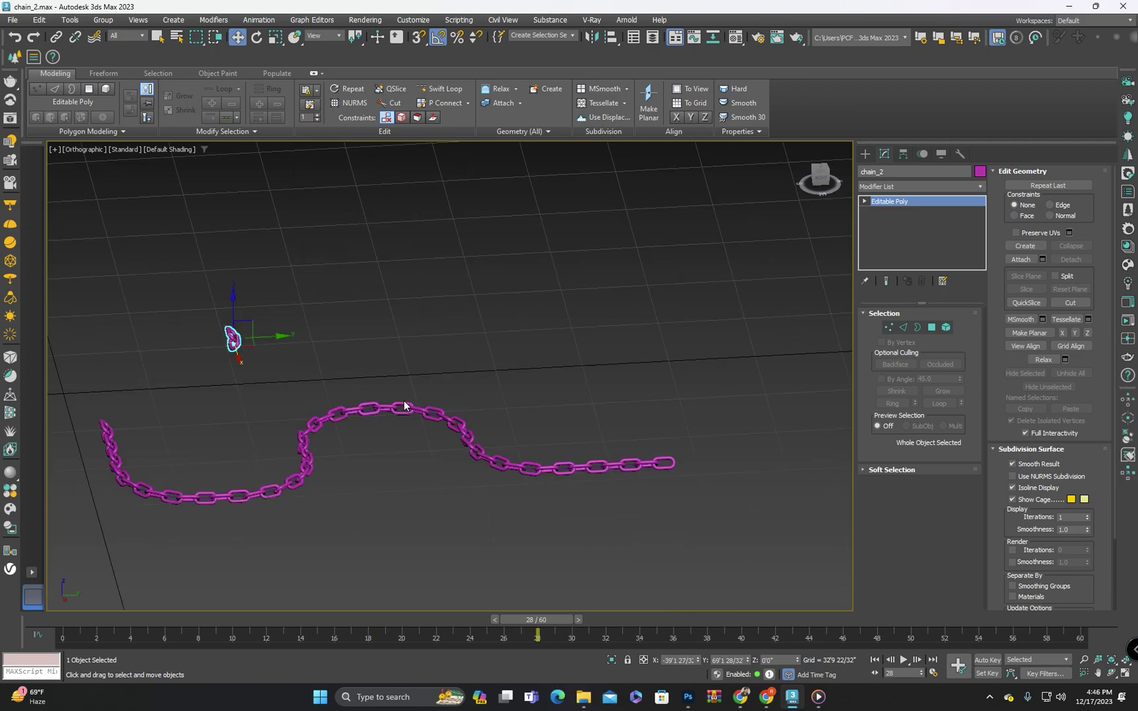
pyautogui.keyDown('alt'); pyautogui.moveTo(404, 400); pyautogui.dragTo(559, 394, button='middle'); pyautogui.keyUp('alt')
pyautogui.click(517, 326)
pyautogui.scroll(5, 483, 343)
pyautogui.moveTo(155, 307); pyautogui.dragTo(222, 475, button='middle')
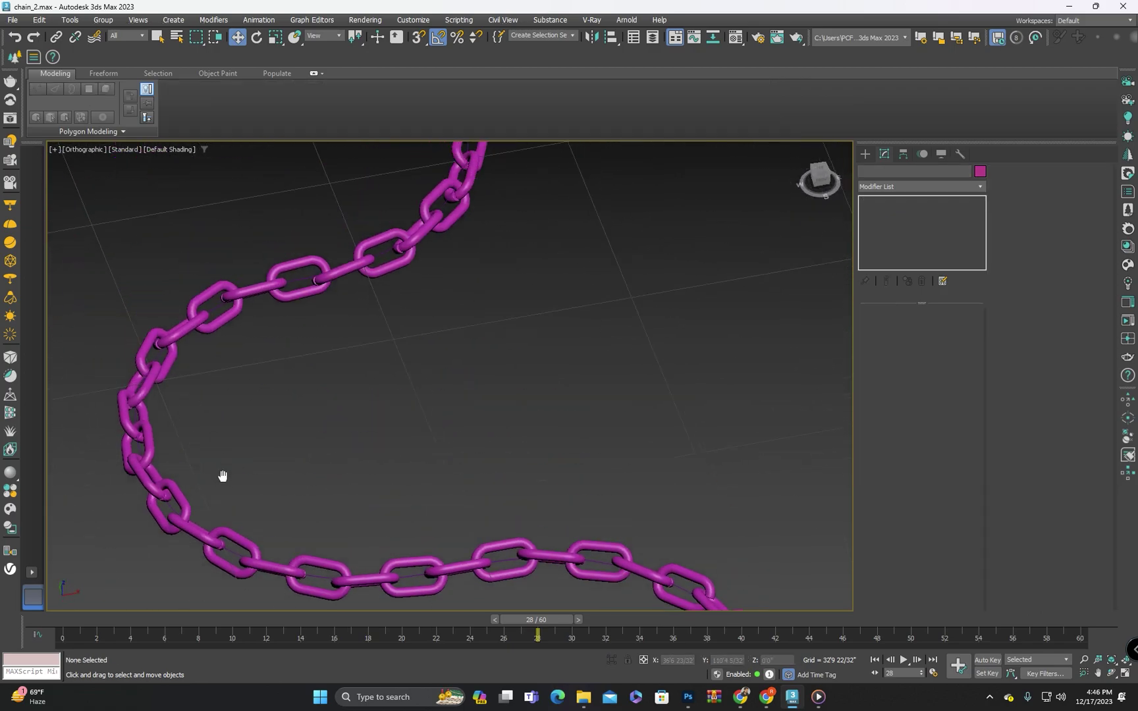
pyautogui.scroll(-8, 325, 214)
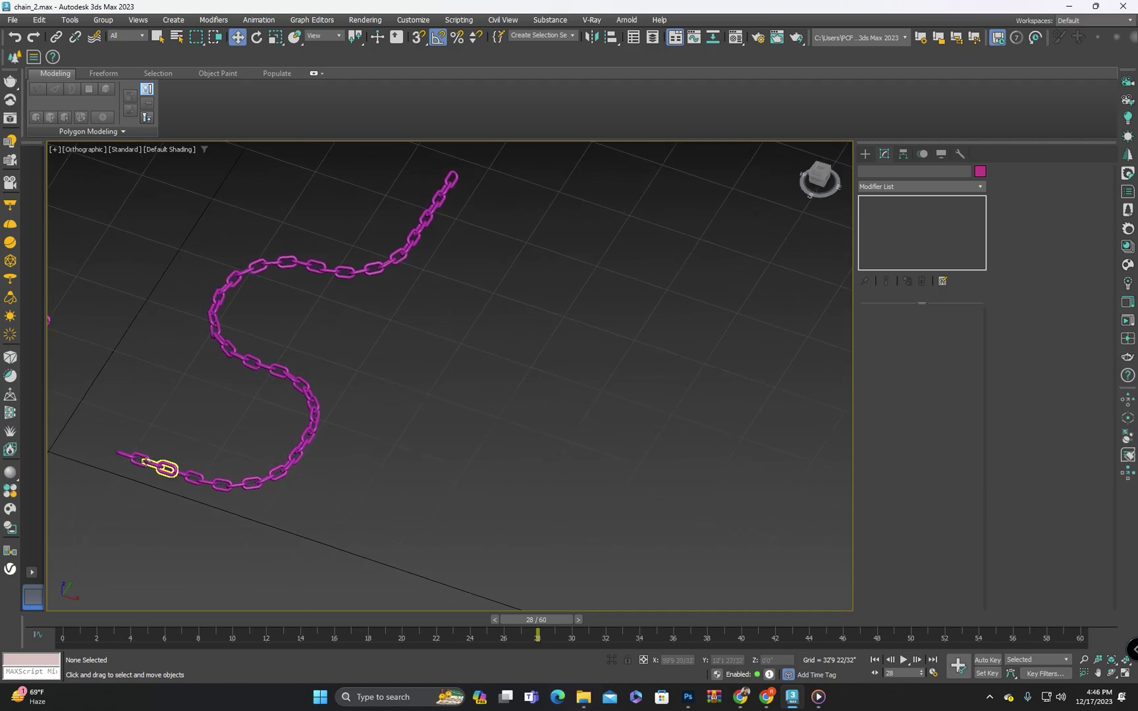
pyautogui.click(141, 461)
pyautogui.moveTo(133, 460); pyautogui.dragTo(394, 338, button='middle')
pyautogui.rightClick(393, 343)
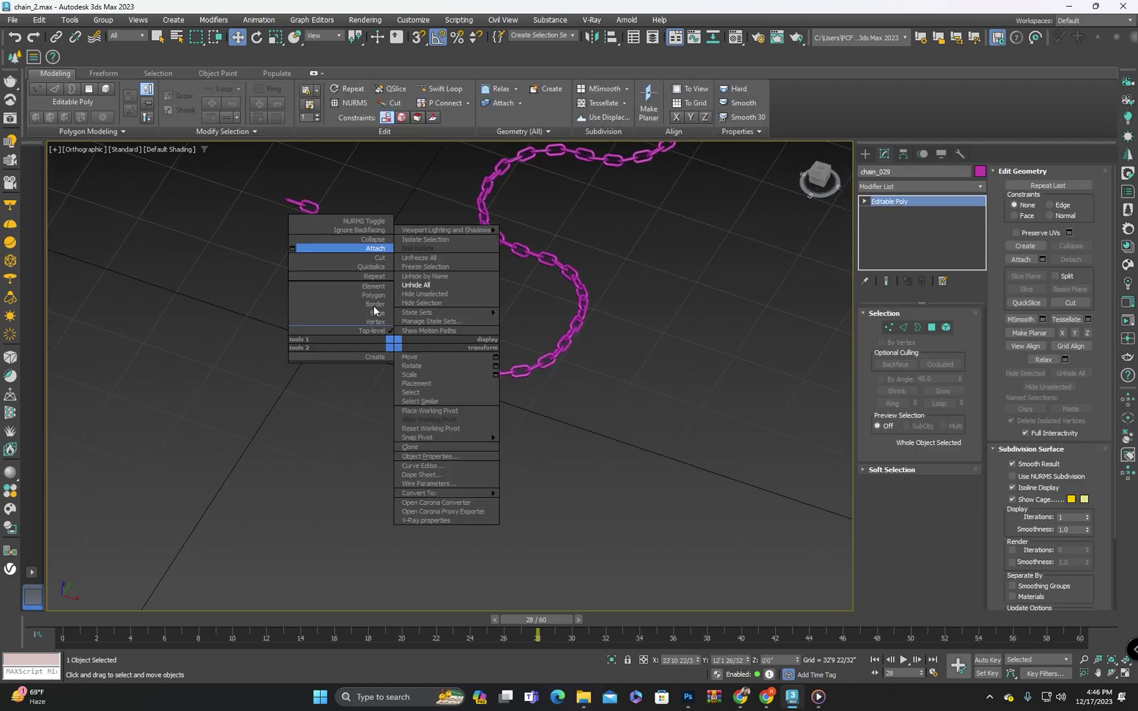
pyautogui.moveTo(455, 230)
pyautogui.click(626, 234)
pyautogui.moveTo(632, 236); pyautogui.dragTo(552, 350, button='middle')
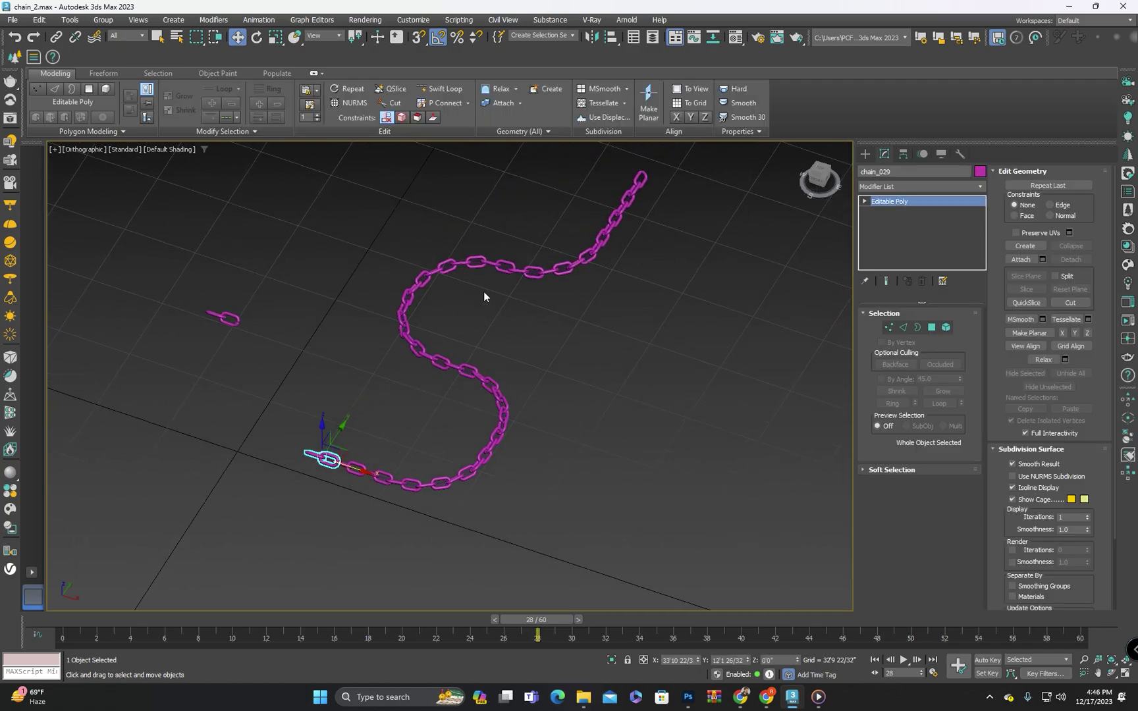
pyautogui.click(477, 263)
pyautogui.keyDown('alt'); pyautogui.moveTo(477, 265); pyautogui.dragTo(386, 374, button='middle'); pyautogui.keyUp('alt')
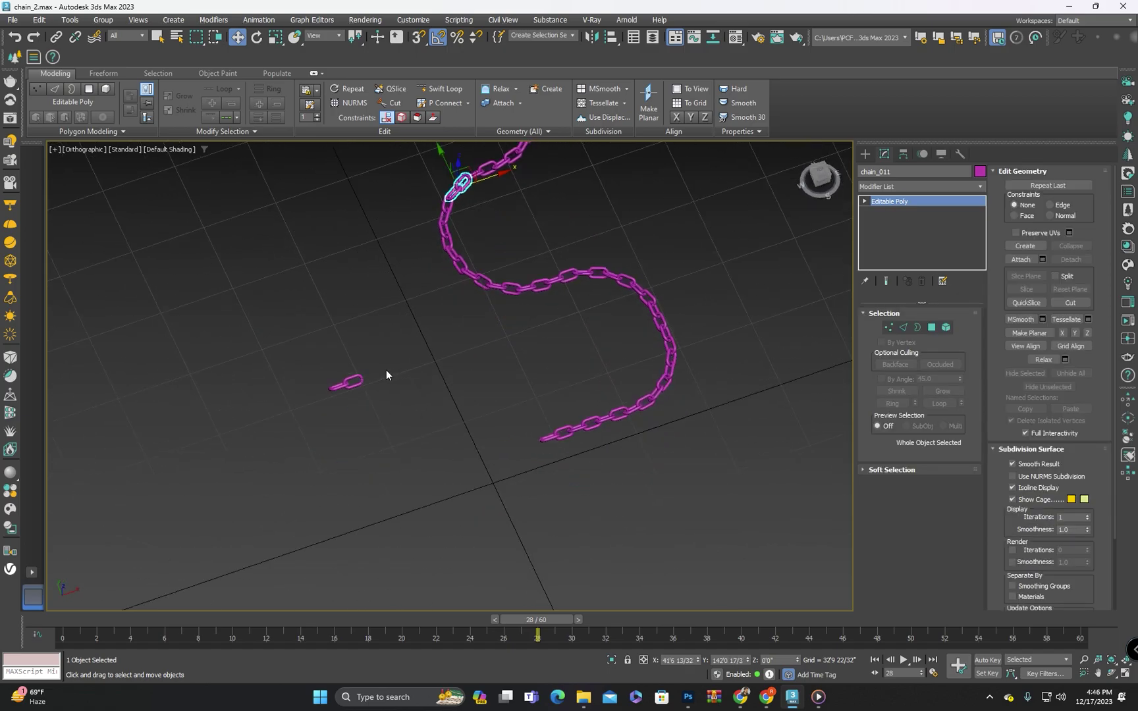
# Move the original link pair chain_2 along X to about -92', away from the distributed chain
pyautogui.moveTo(305, 433); pyautogui.dragTo(304, 432)
pyautogui.moveTo(375, 375); pyautogui.dragTo(249, 419)
pyautogui.scroll(-6, 304, 431)
pyautogui.moveTo(304, 431); pyautogui.dragTo(233, 283, button='middle')
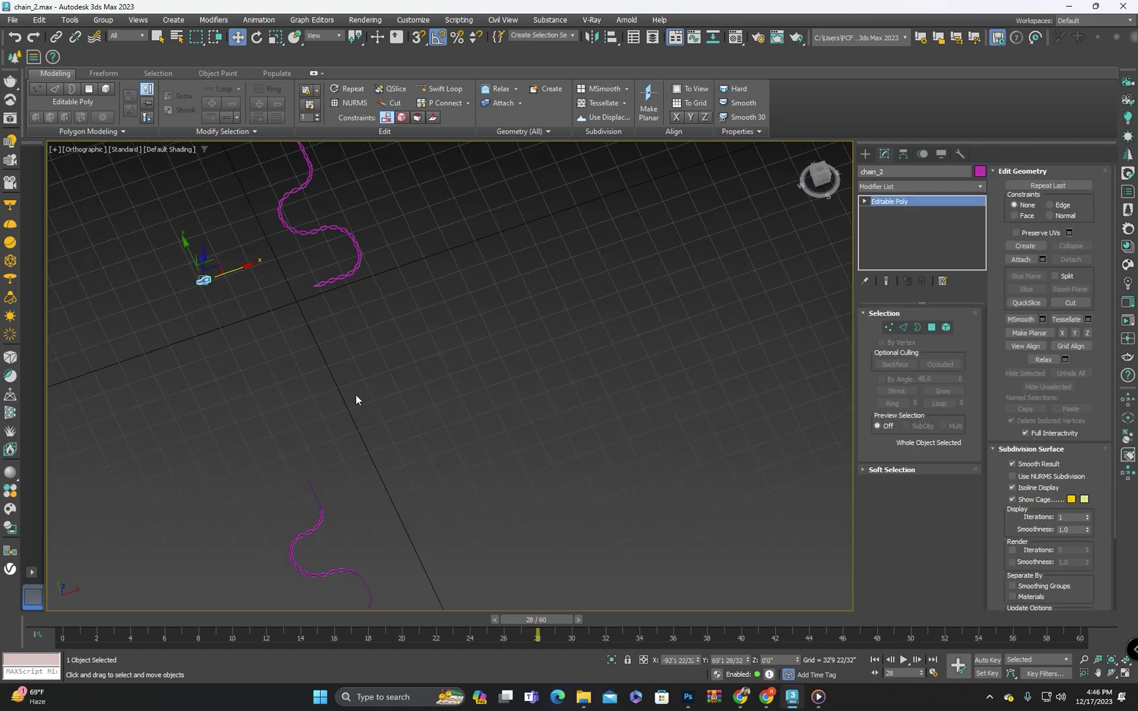
# Move the whole distributed chain with its spline beside the PathDeform chain and compare both chains in a perspective view
pyautogui.scroll(-2, 385, 382)
pyautogui.moveTo(354, 267); pyautogui.dragTo(440, 446)
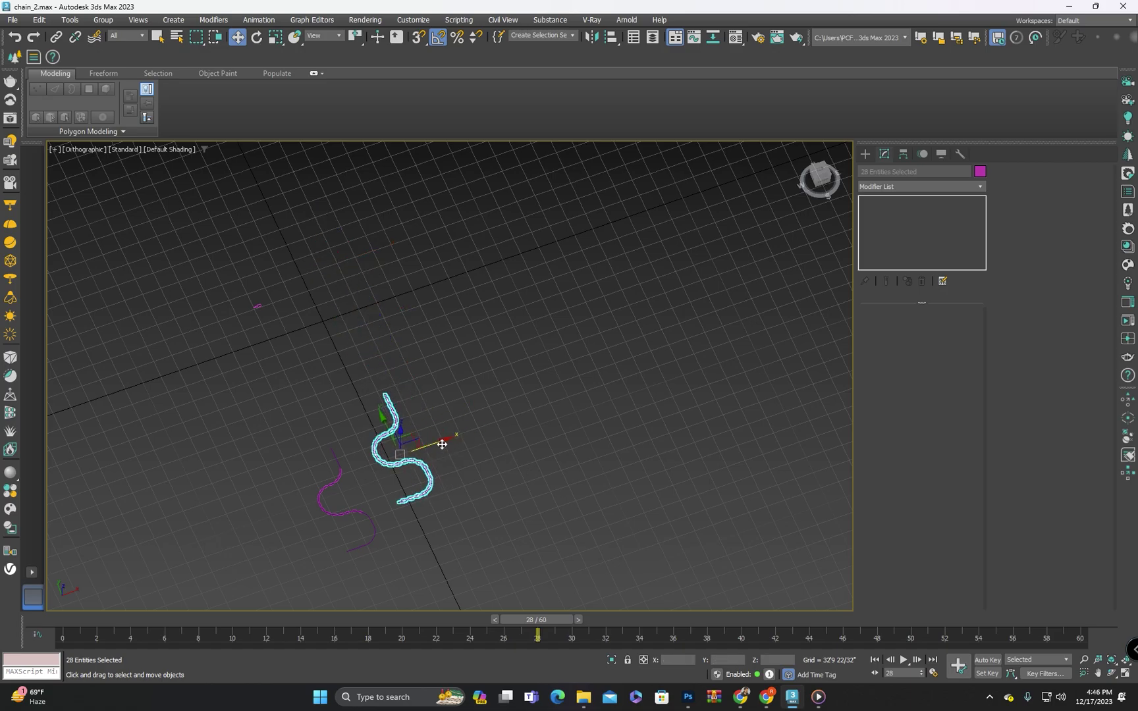
pyautogui.press('p')
pyautogui.press('z')
pyautogui.scroll(-3, 440, 442)
pyautogui.moveTo(443, 442); pyautogui.dragTo(532, 408, button='middle')
pyautogui.click(532, 411)
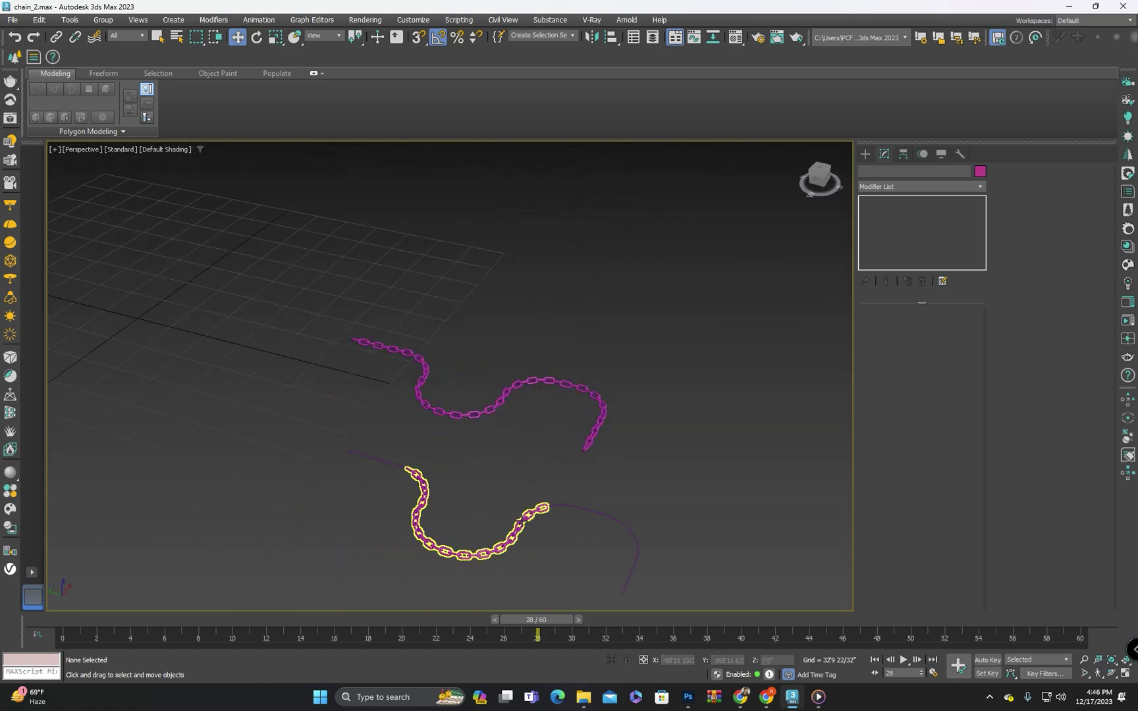
pyautogui.scroll(4, 514, 546)
pyautogui.moveTo(515, 546); pyautogui.dragTo(518, 479, button='middle')
pyautogui.scroll(6, 517, 482)
pyautogui.scroll(-6, 517, 488)
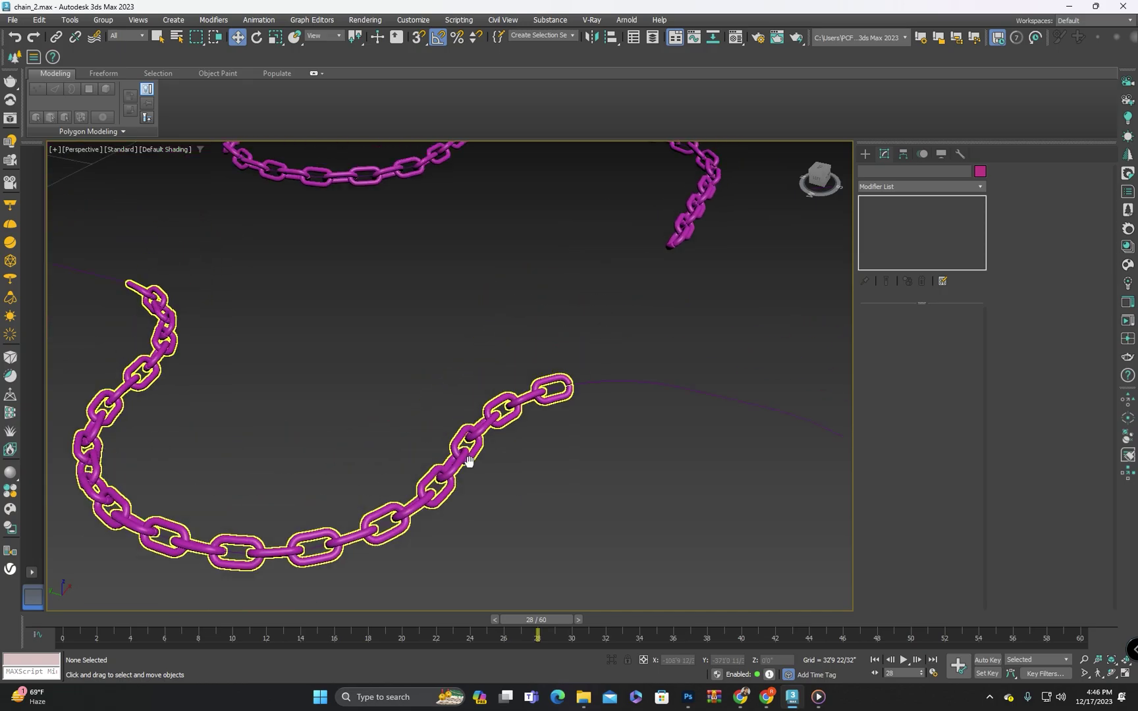